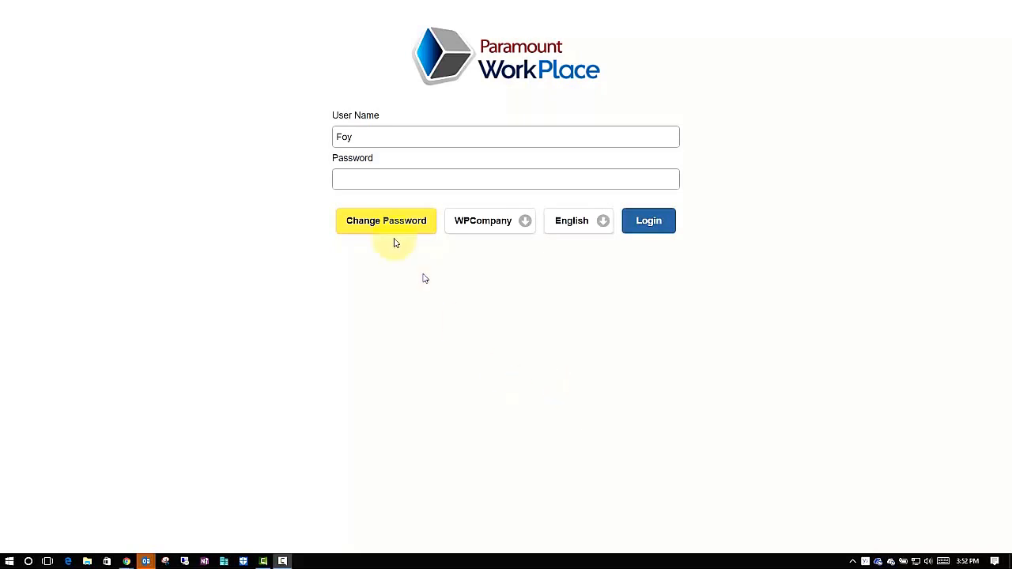
Step: Enter the account password and log in to Paramount WorkPlace
left_click(347, 176)
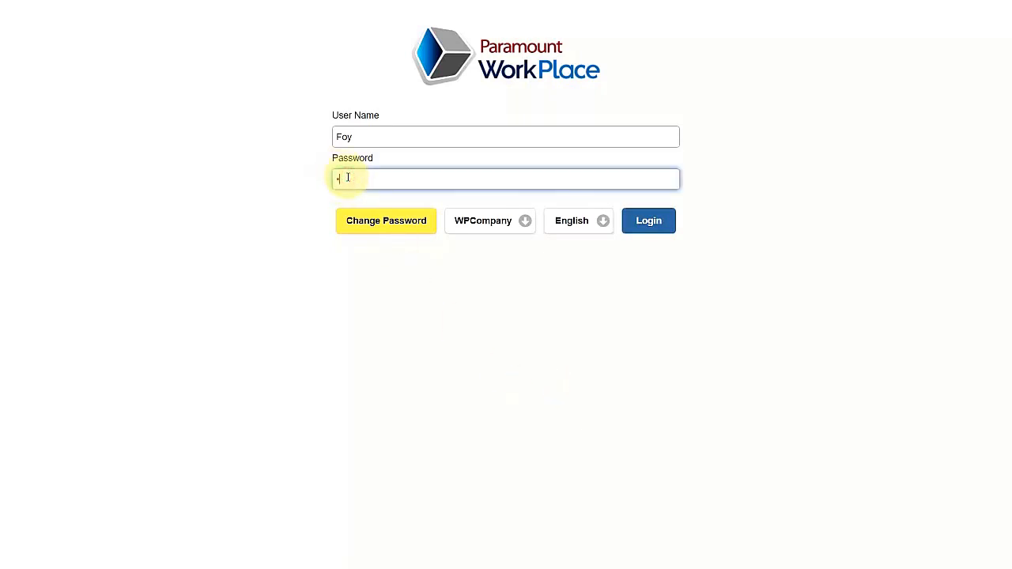
type("•••")
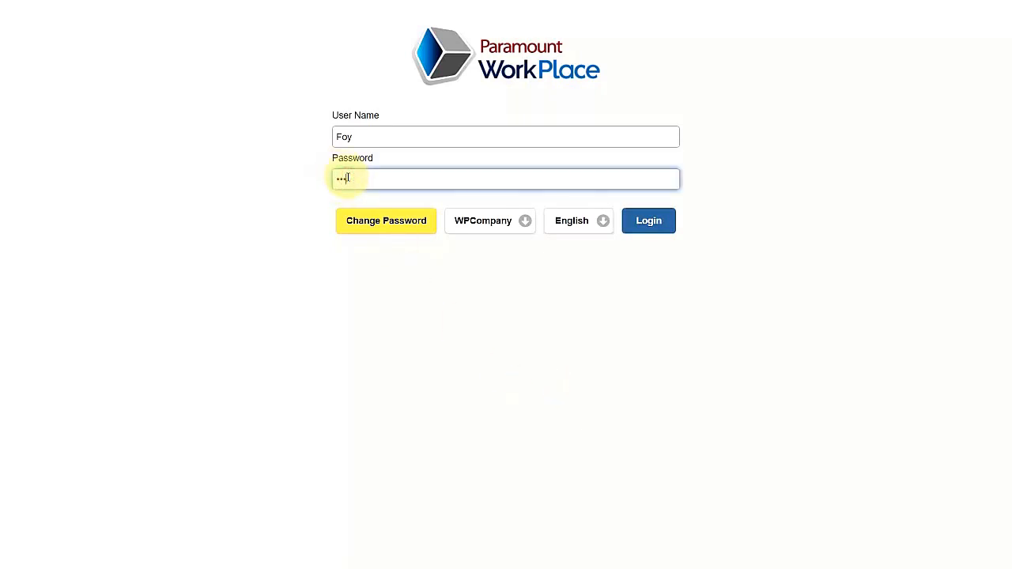
left_click(633, 224)
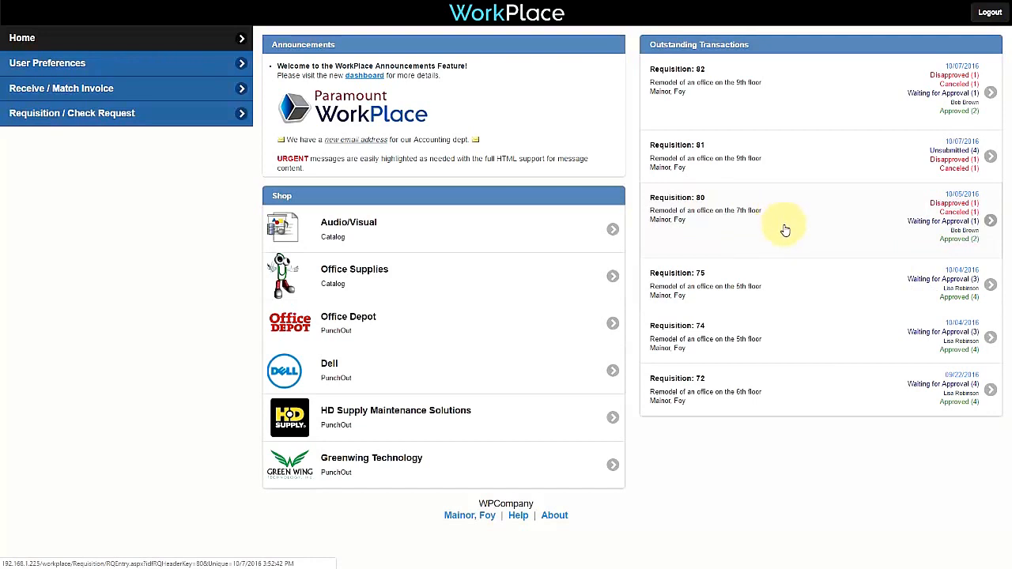
Step: Add the Smead expanding file from the Office Supplies catalog to the cart
left_click(391, 279)
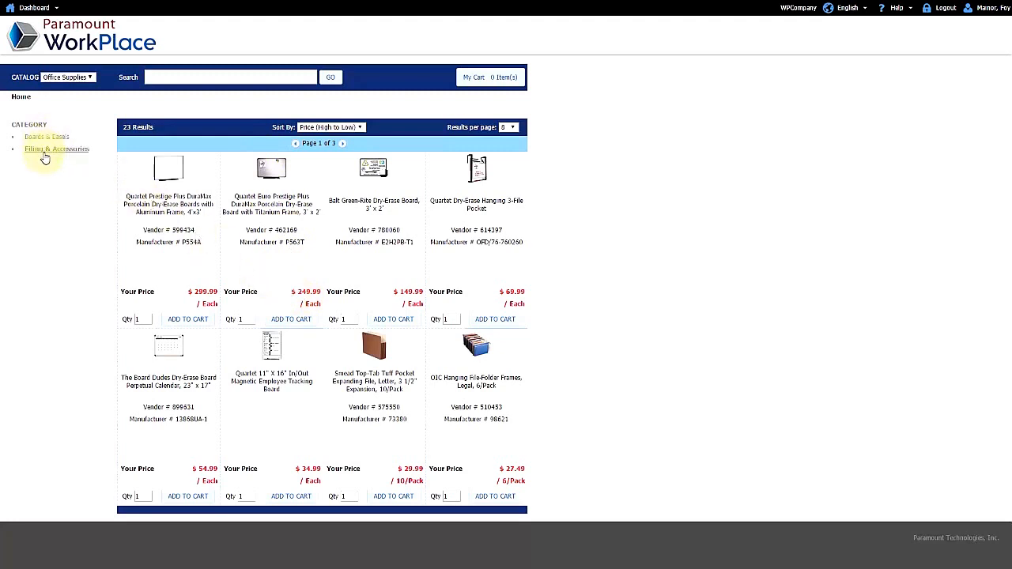
left_click(365, 348)
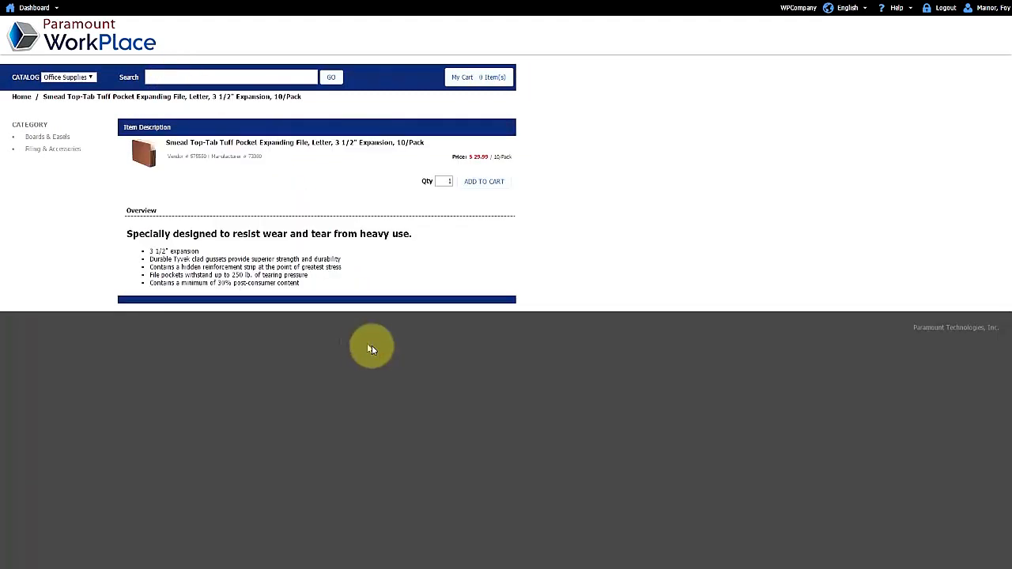
left_click(474, 190)
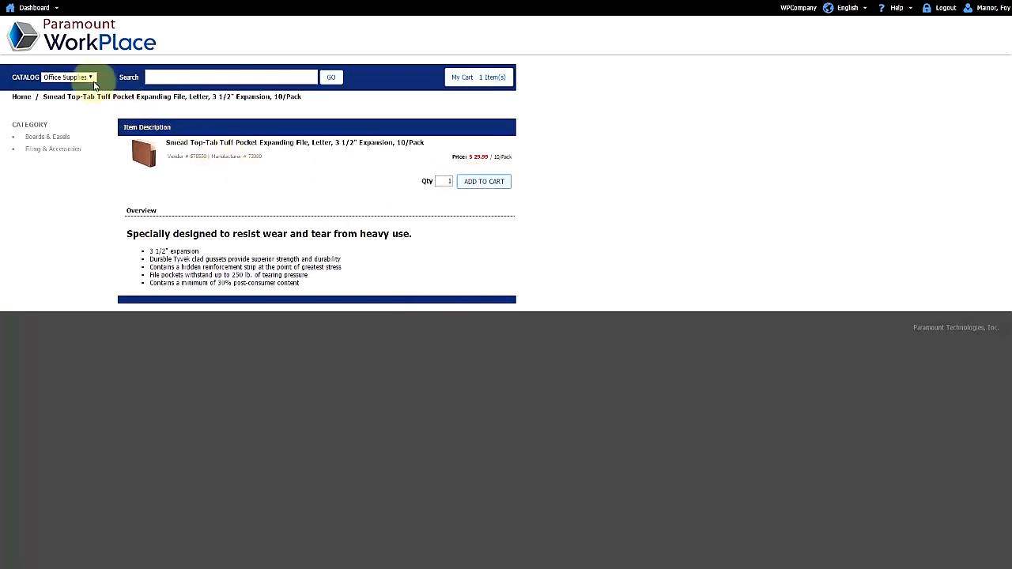
Step: Add the Samsung 46-inch HDTV from Audio/Visual, then turn the cart into a requisition
left_click(91, 77)
left_click(62, 95)
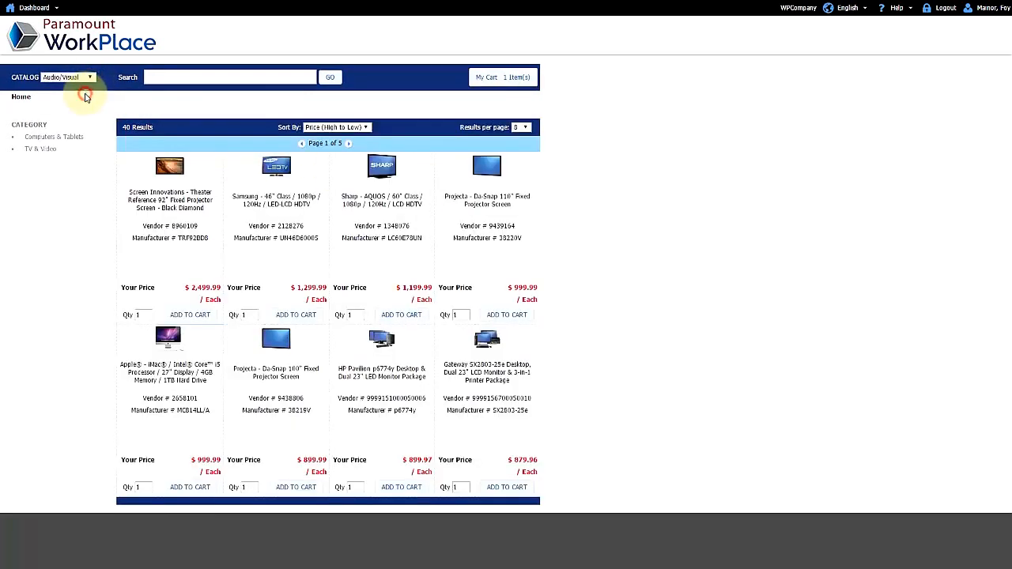
left_click(294, 316)
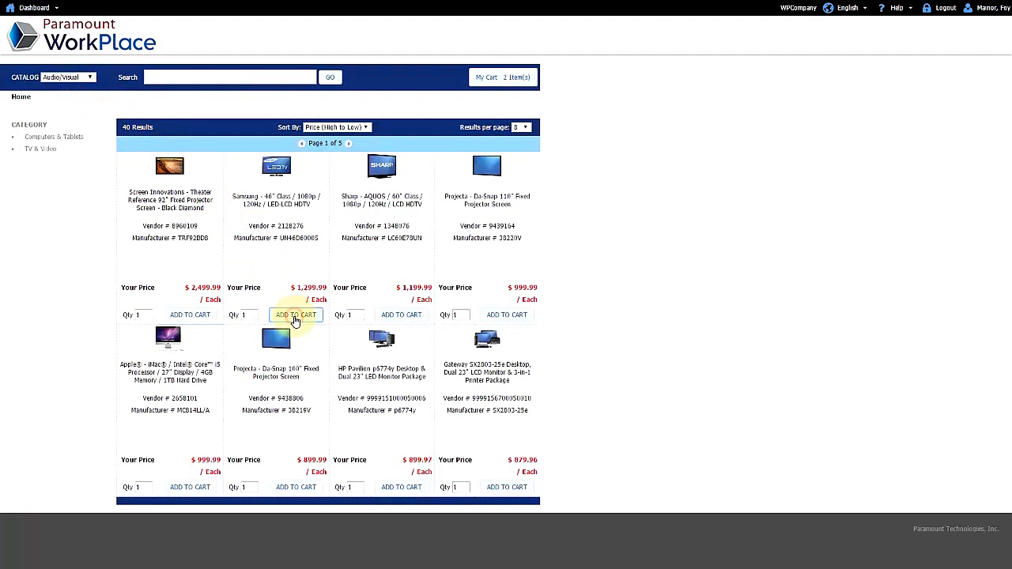
left_click(498, 78)
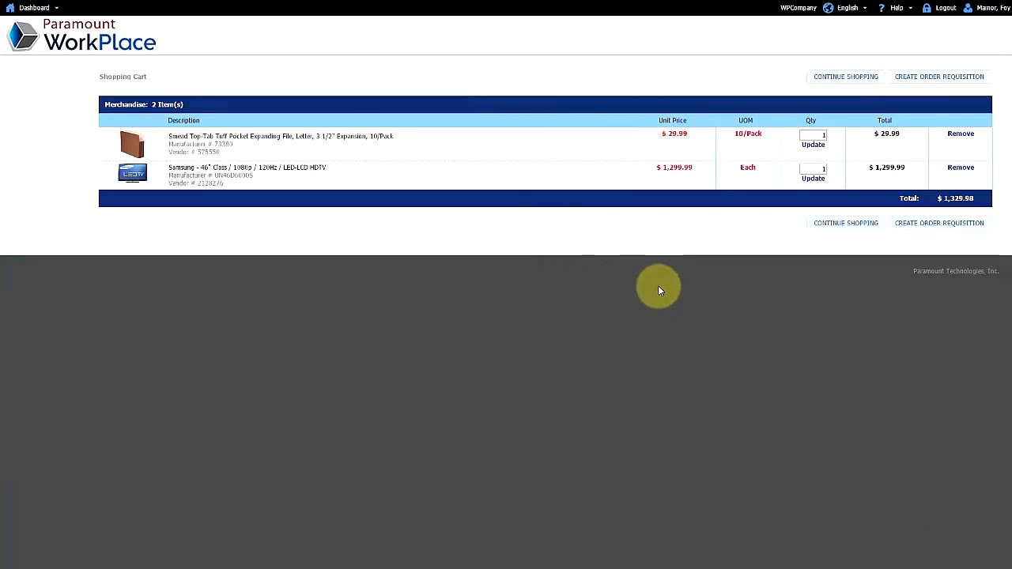
left_click(935, 80)
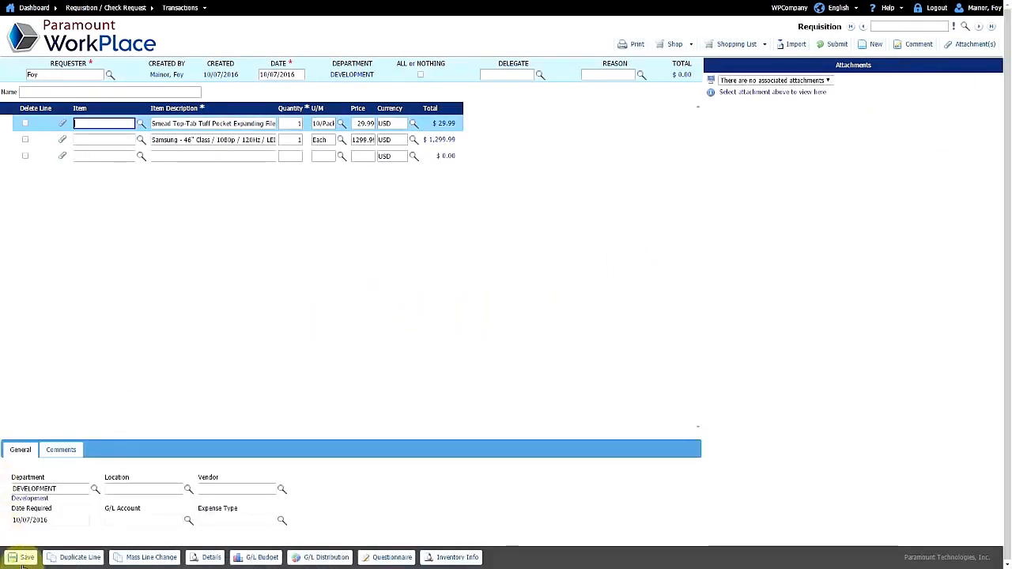
Step: Save the $1,330.00 two-line requisition and list the vendor sites available to shop
left_click(20, 556)
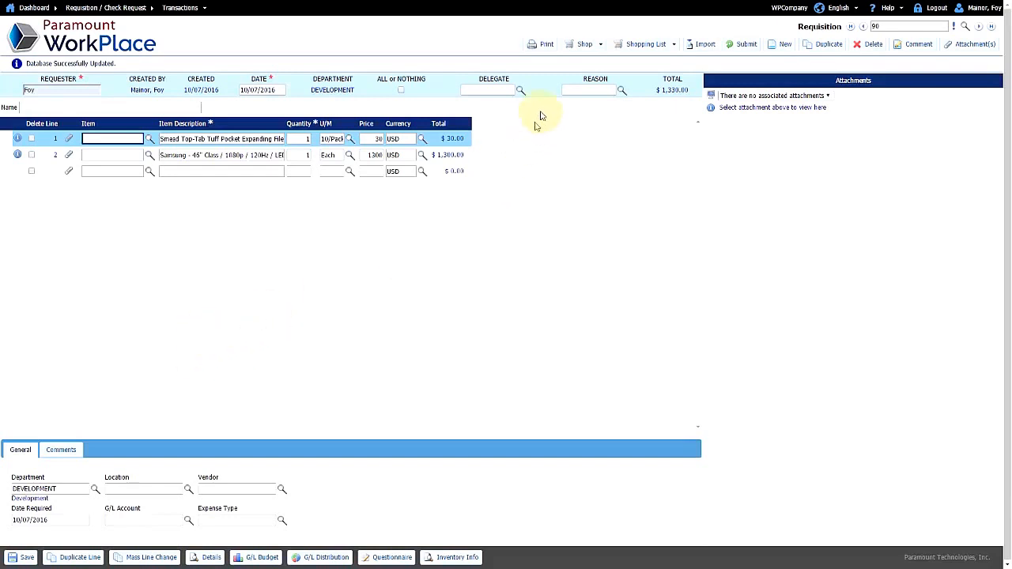
left_click(578, 49)
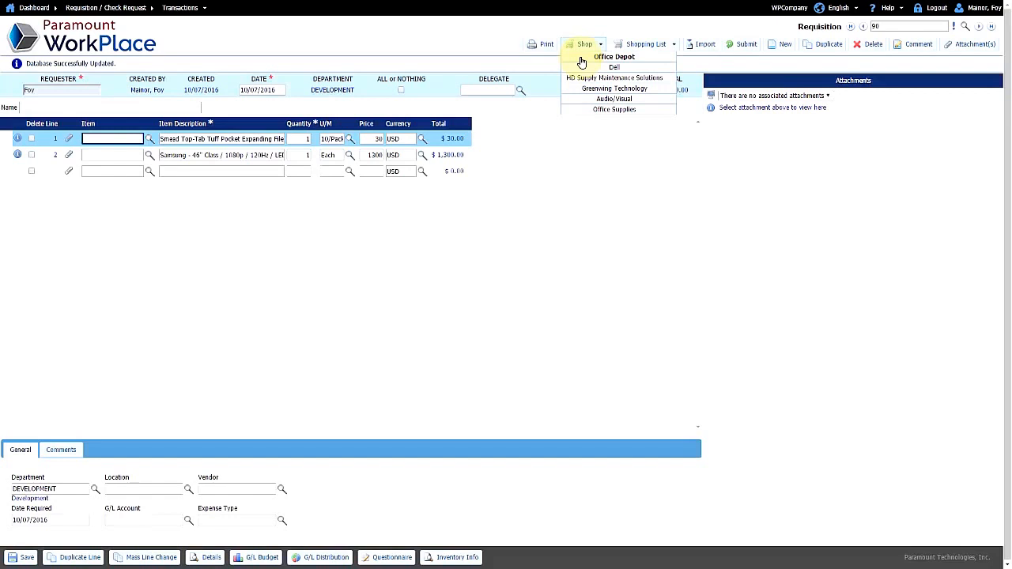
Step: On the Office Depot site, search for item number 181504
left_click(582, 60)
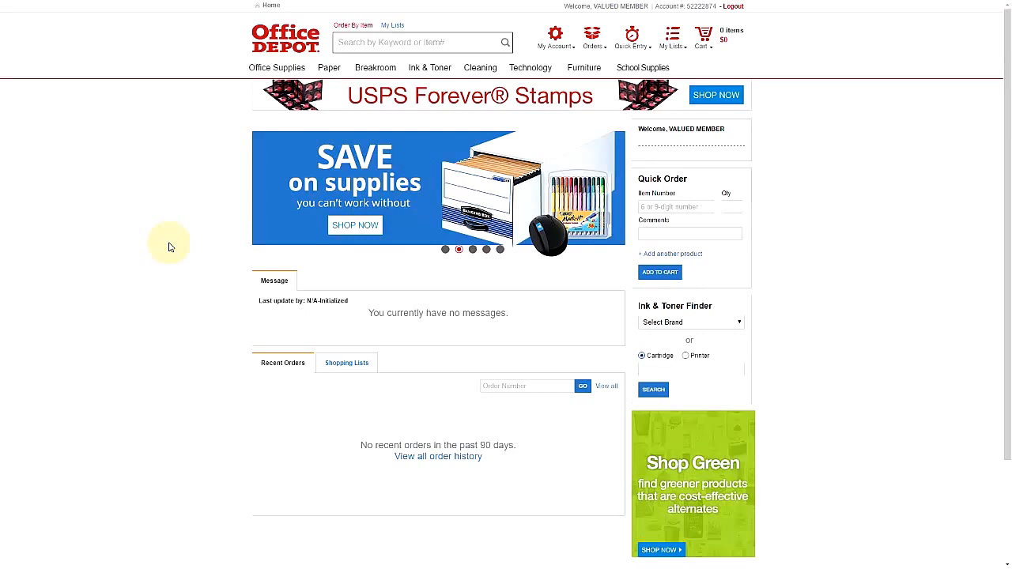
mouse_move(303, 70)
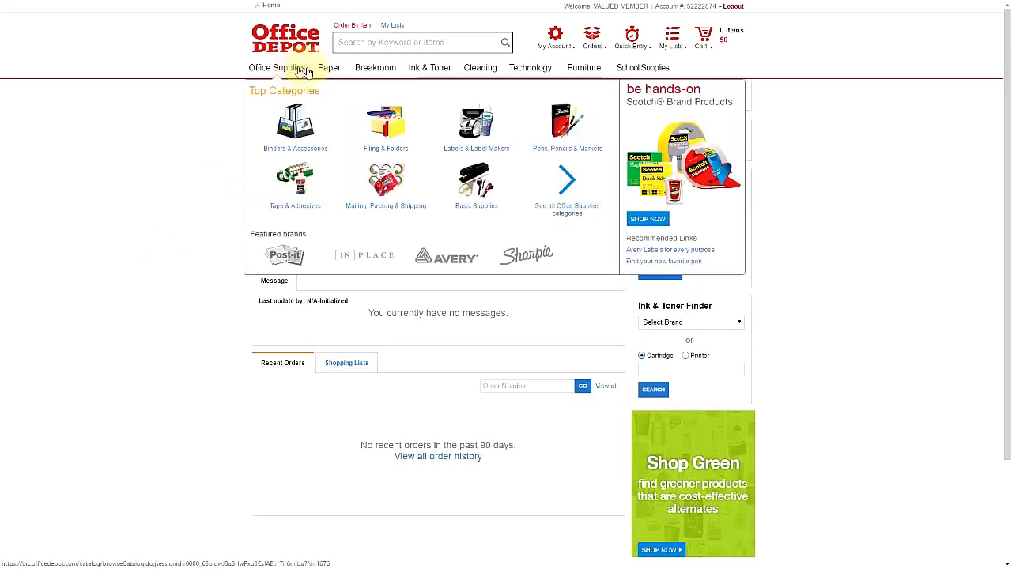
mouse_move(367, 72)
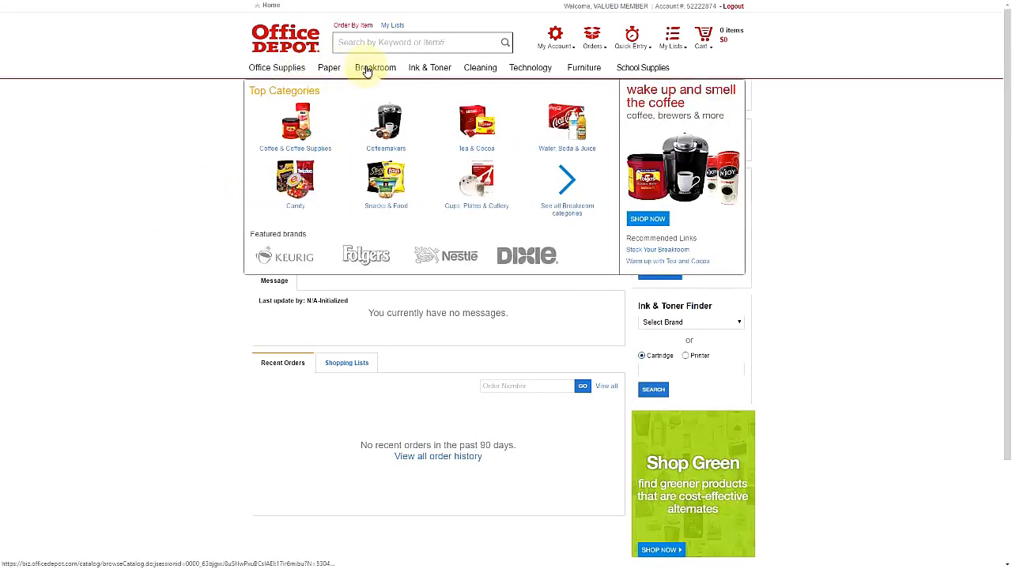
left_click(359, 41)
type("1")
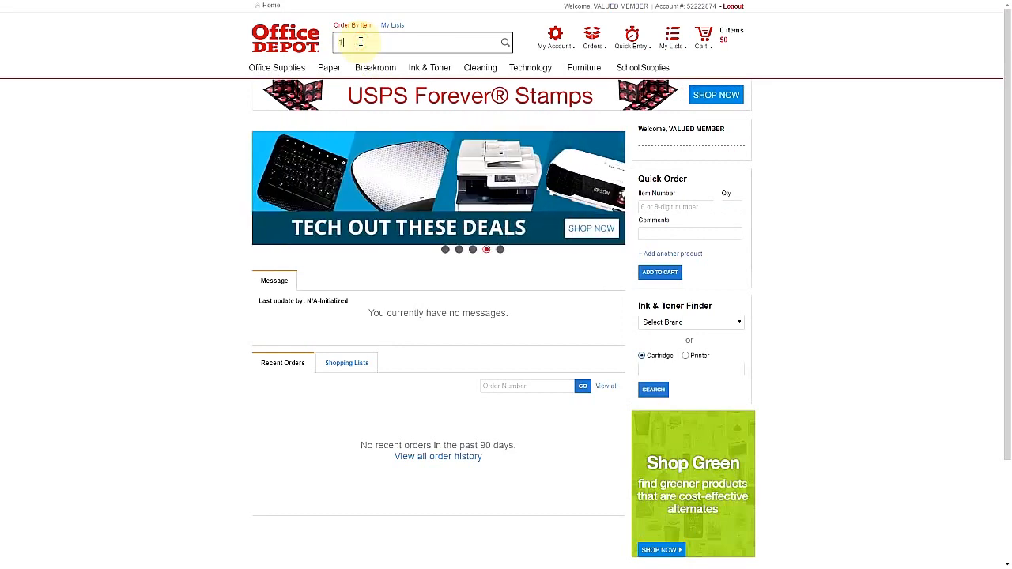
type("81504")
key("Return")
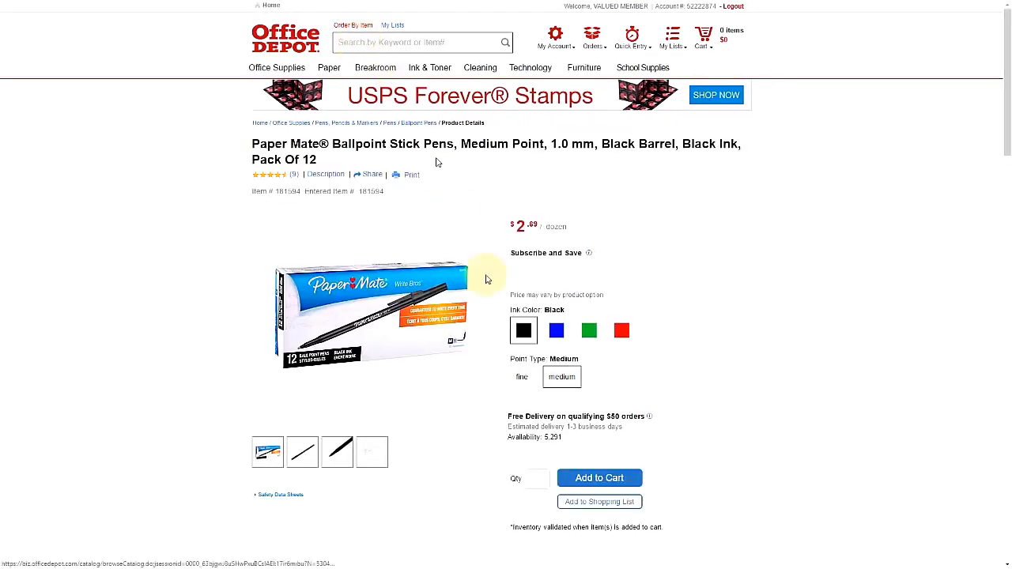
Step: Add 5 packs of Paper Mate ballpoint pens to the cart and check out to WorkPlace
left_click(535, 479)
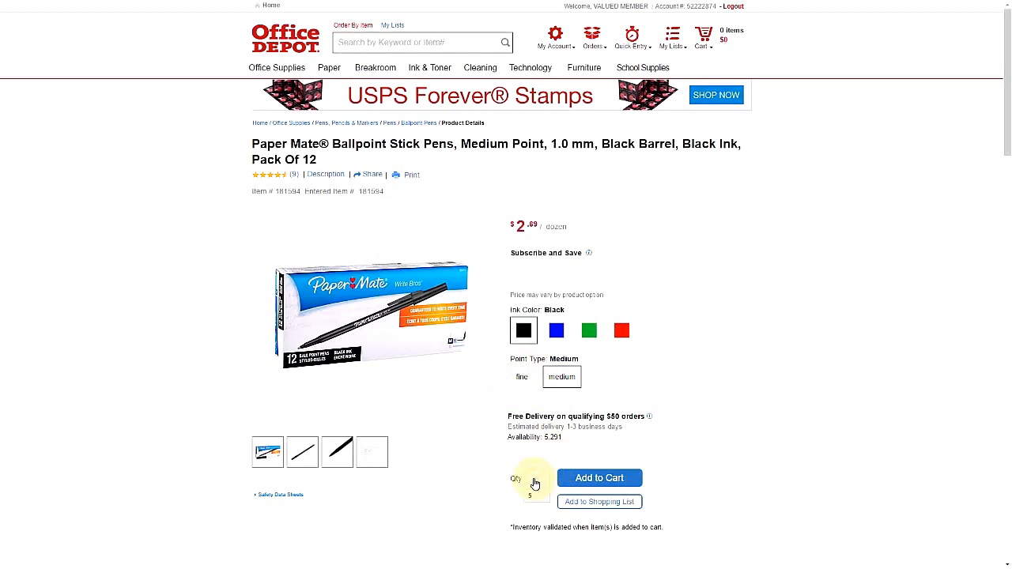
type("5")
left_click(610, 480)
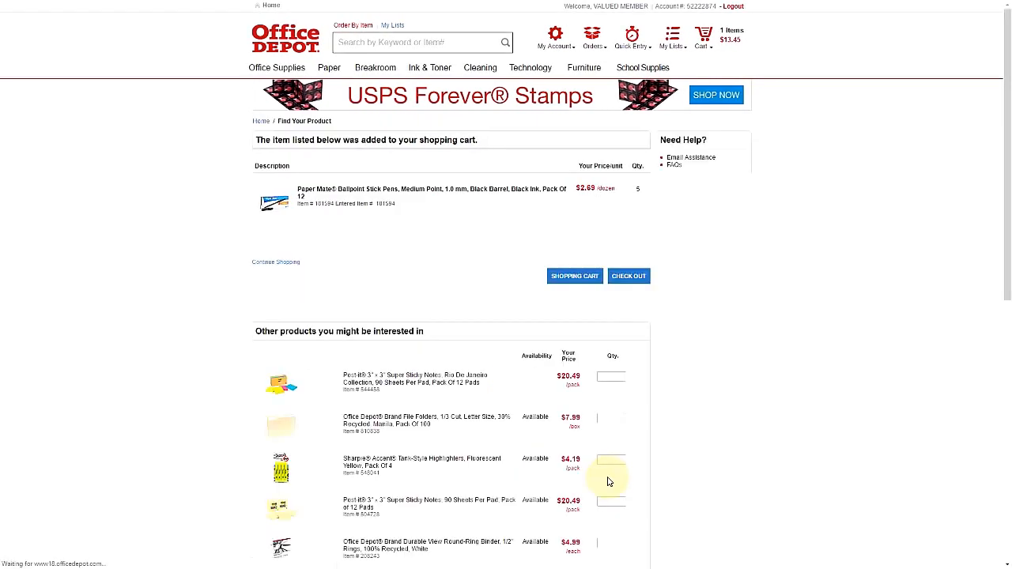
left_click(624, 280)
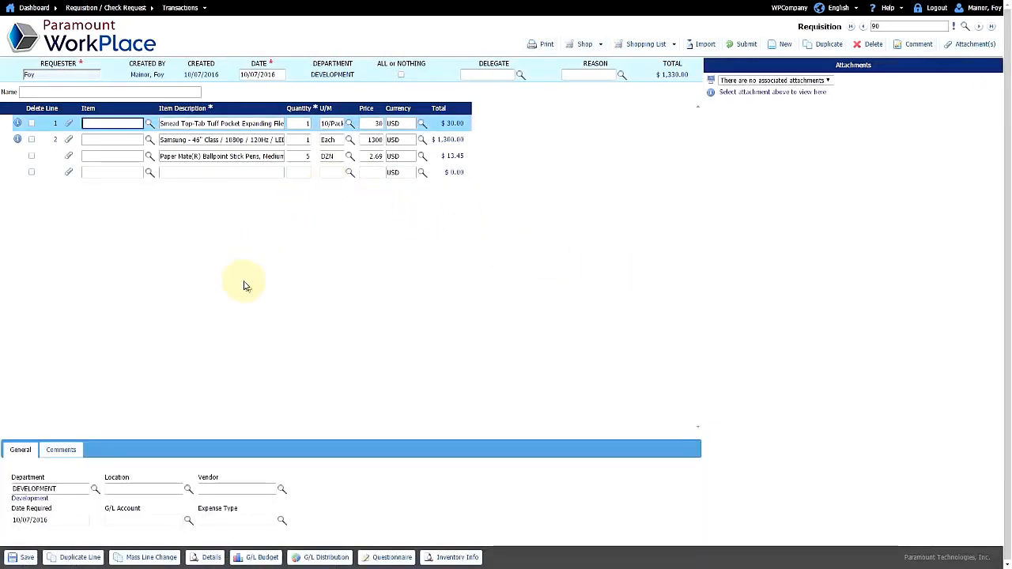
Step: Review the Paper Mate pens line and its Office Depot vendor, then save the requisition
left_click(300, 156)
left_click(328, 155)
left_click(273, 156)
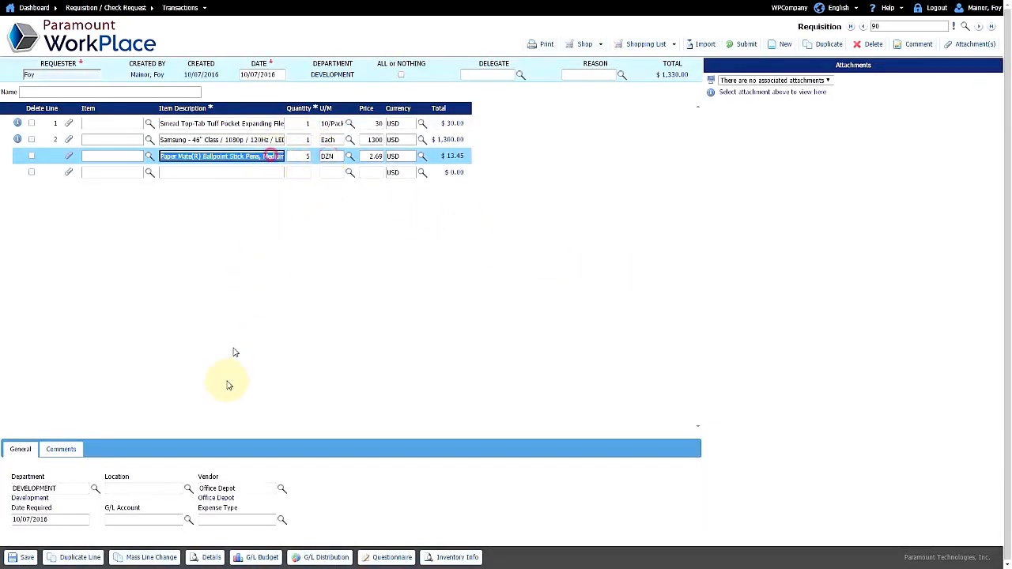
left_click(216, 488)
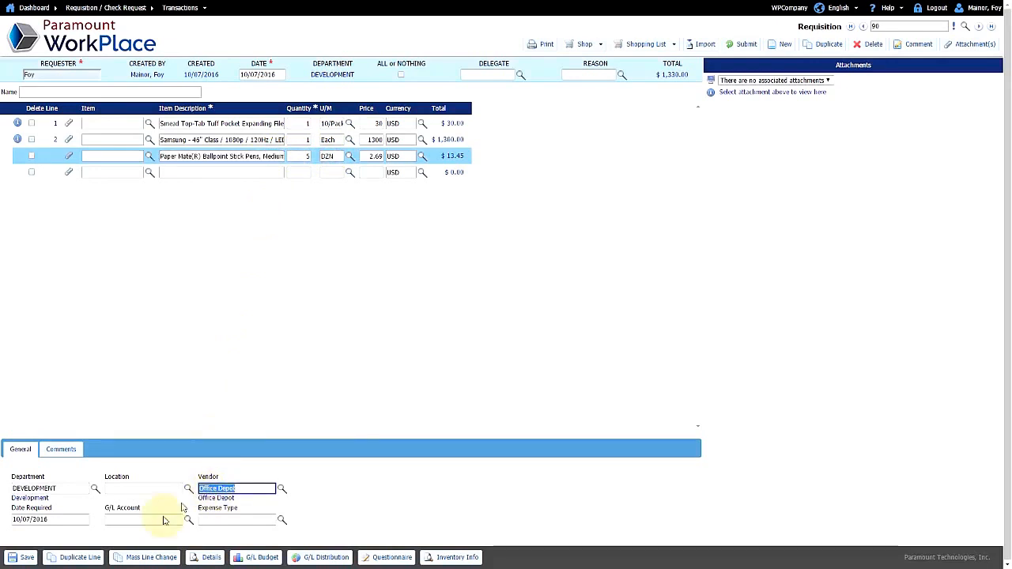
left_click(20, 560)
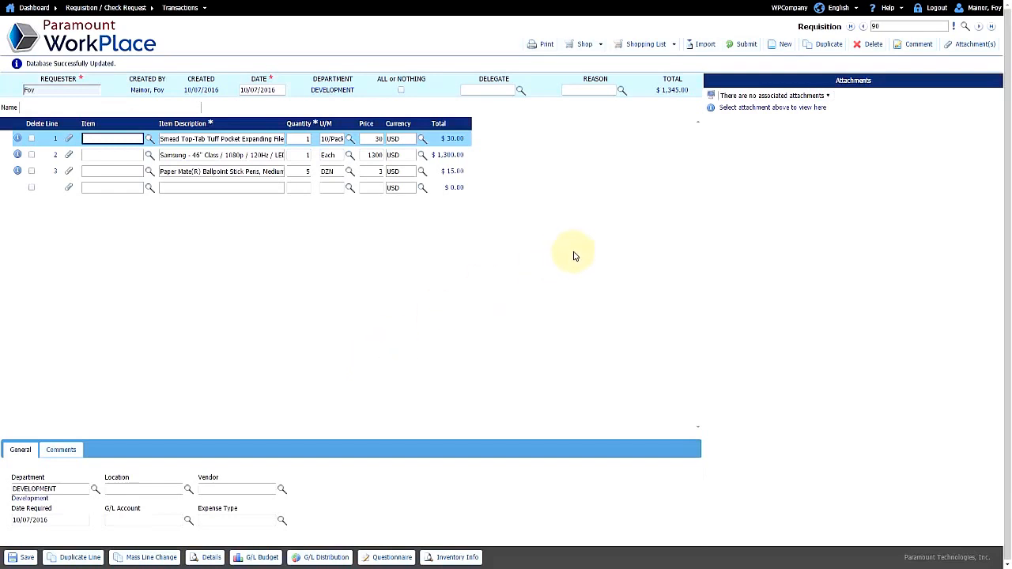
left_click(644, 44)
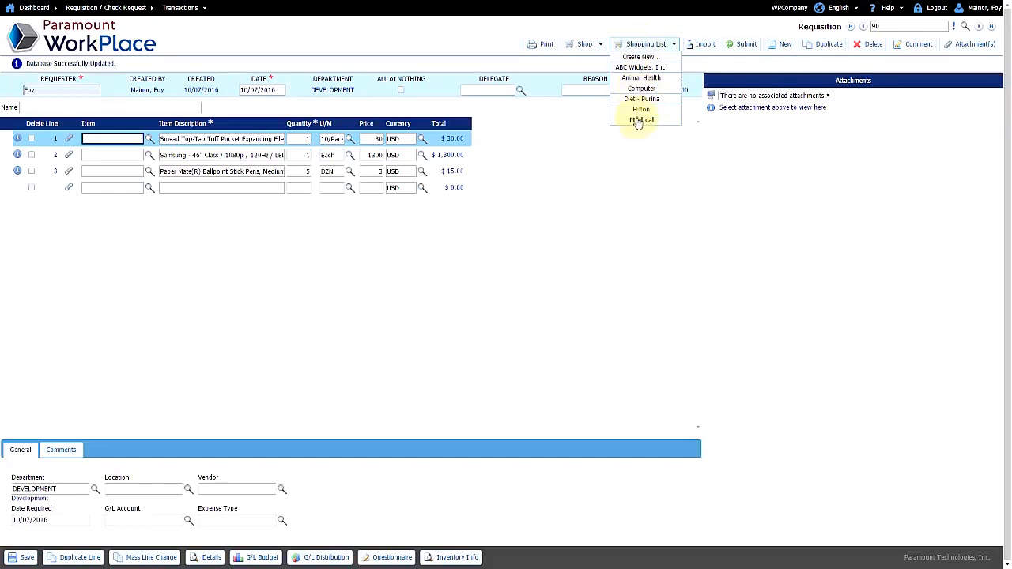
Step: Load 2 1 Ghz processors, 1 keyboard and 1 LaserJet printer from the Computer list, then save
left_click(641, 88)
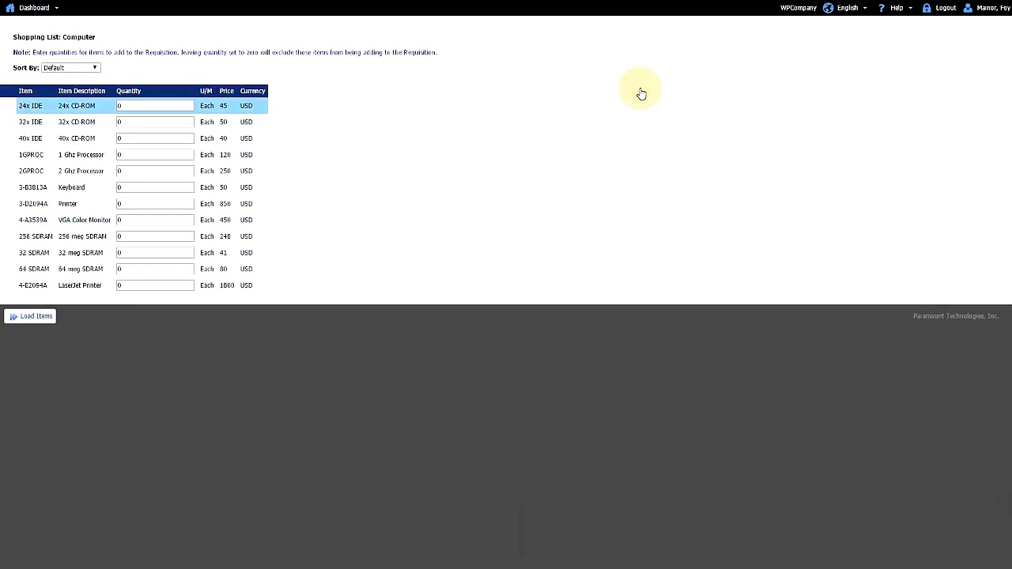
left_click(128, 156)
type("2")
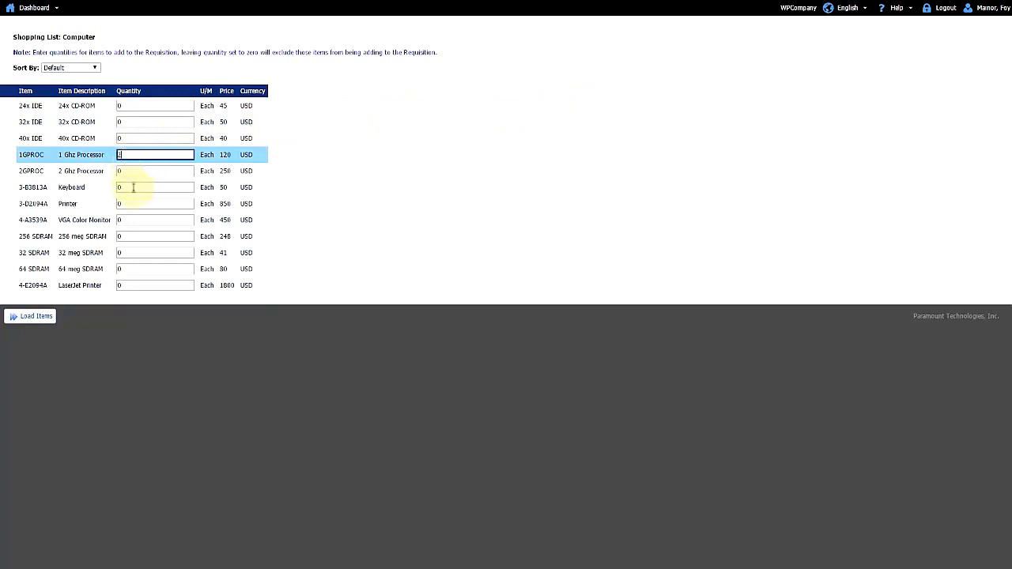
left_click(132, 188)
type("1")
left_click(135, 287)
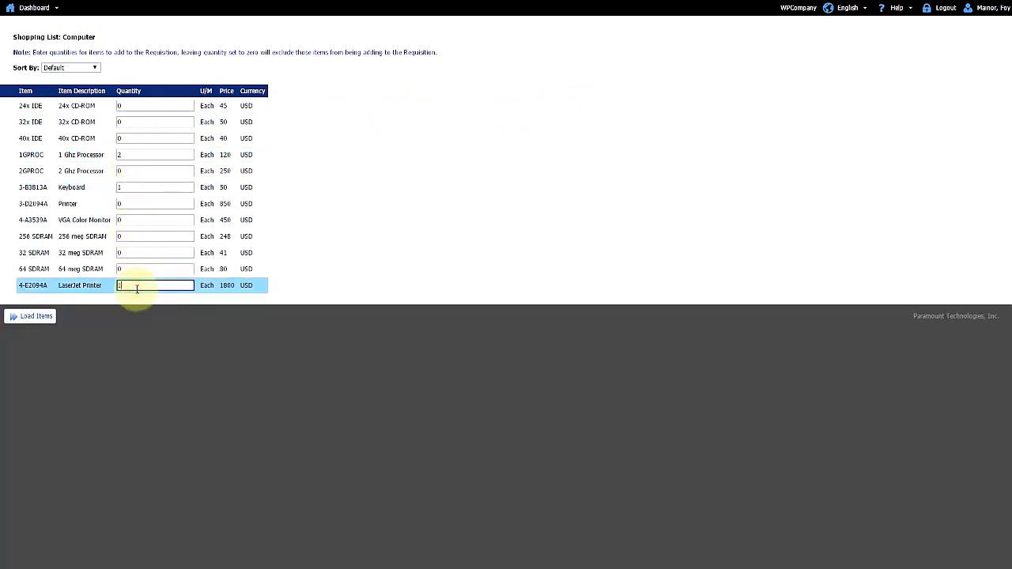
type("1")
left_click(29, 320)
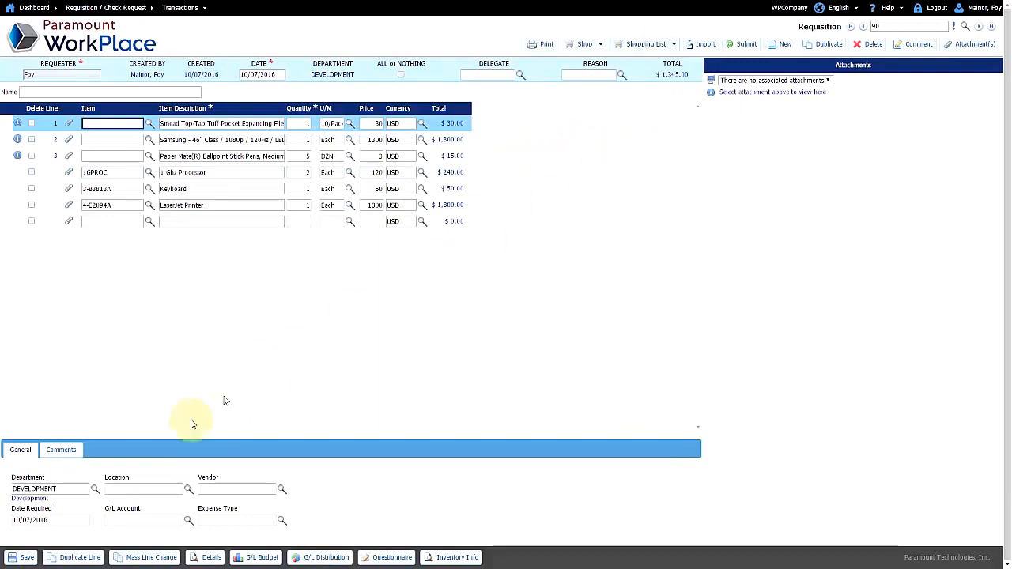
left_click(24, 558)
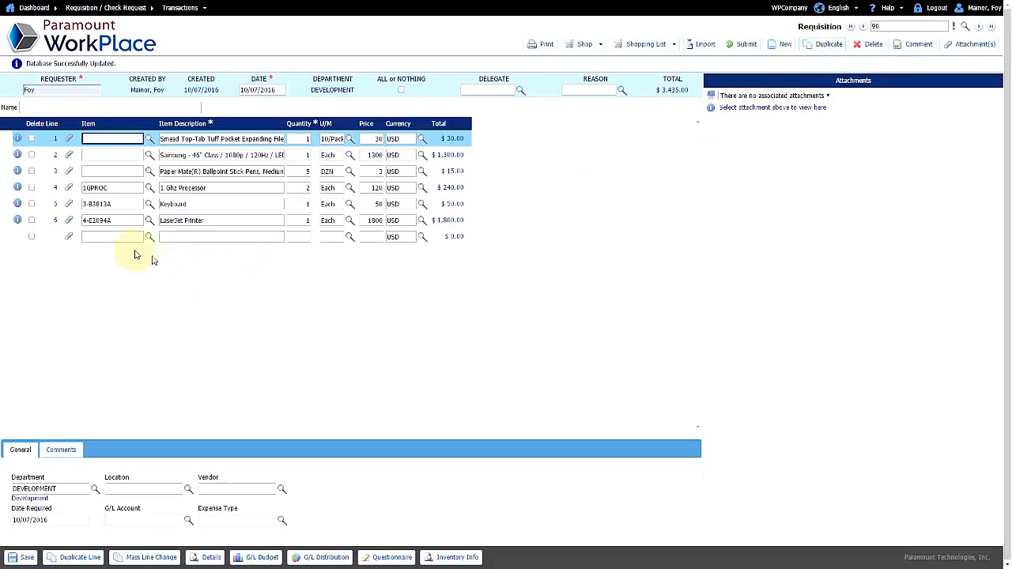
Step: Add line 7 for item A00006 HP 600 Series Inc, quantity 1, and begin a Cleaning Services line
left_click(115, 237)
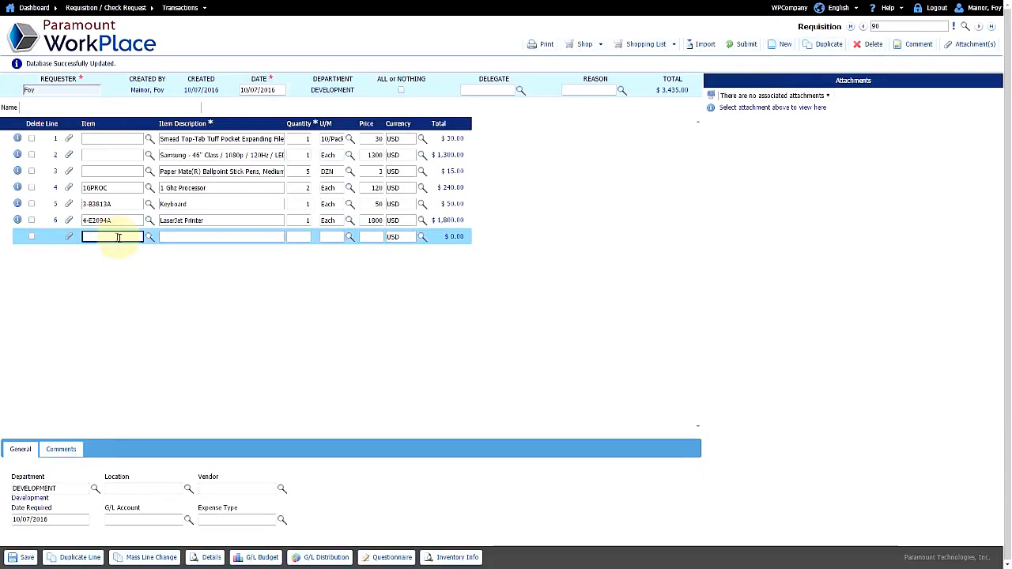
left_click(148, 239)
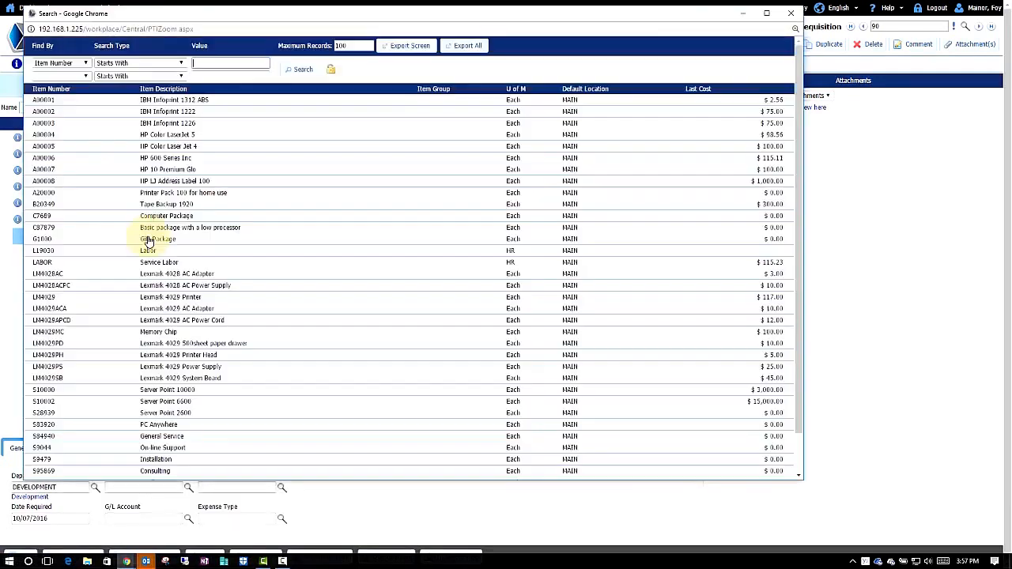
left_click(87, 64)
left_click(182, 63)
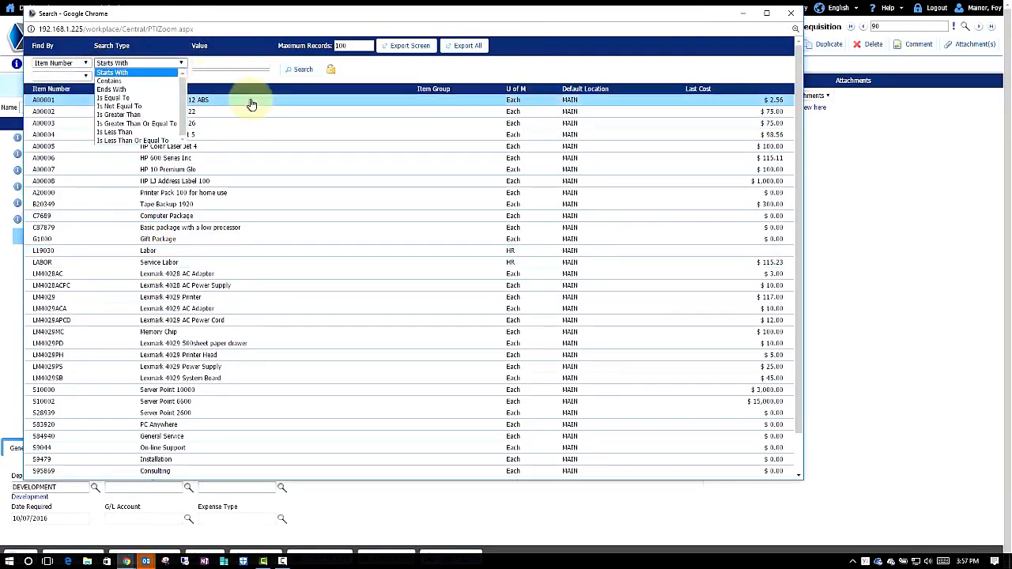
left_click(255, 157)
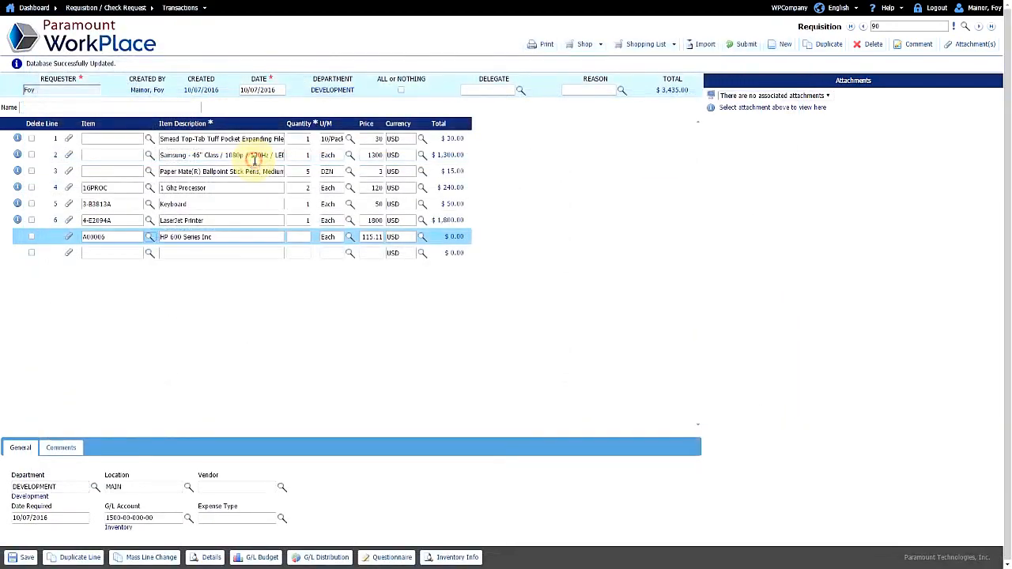
left_click(301, 239)
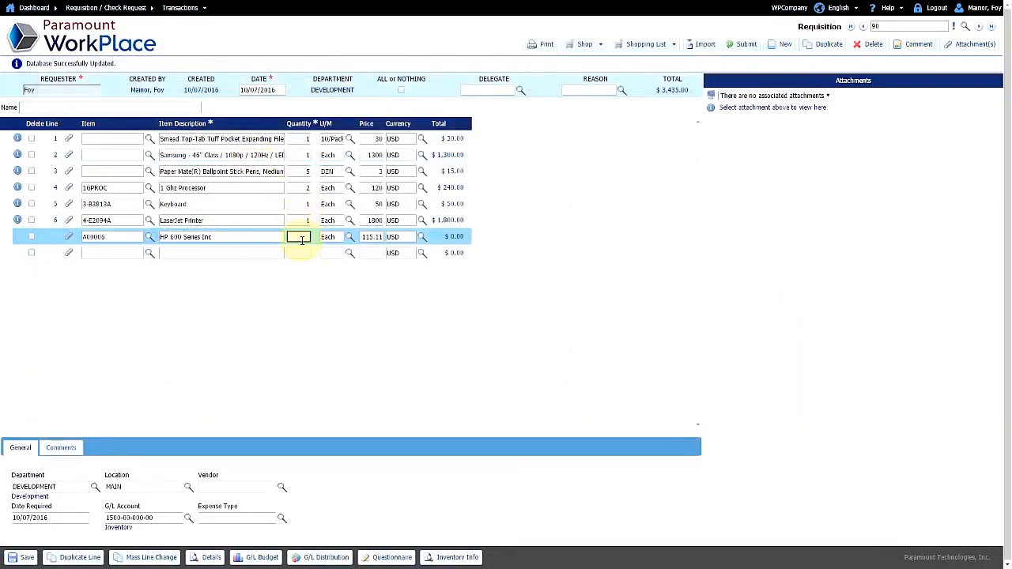
type("1")
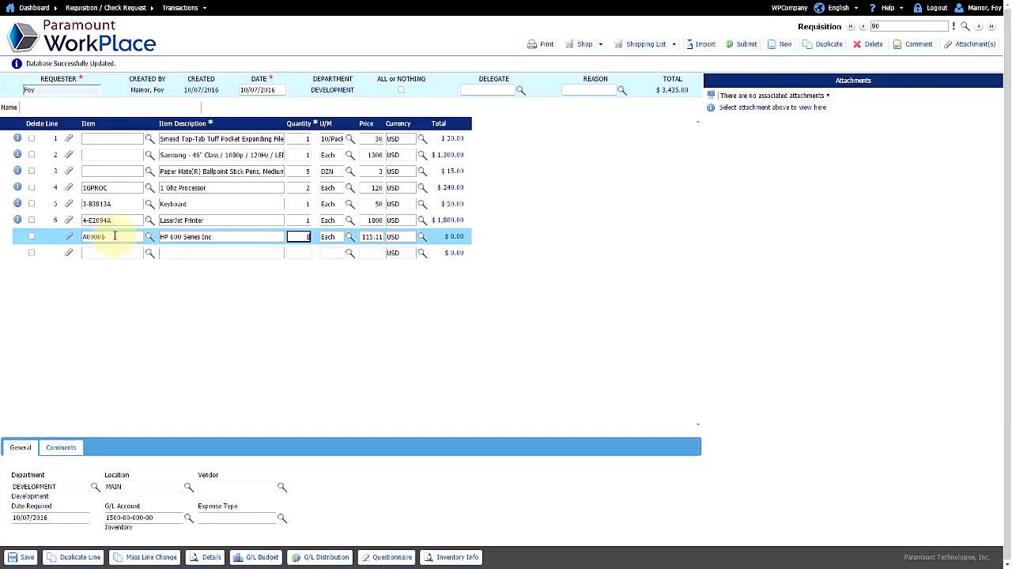
left_click(188, 252)
type("Cleaning ")
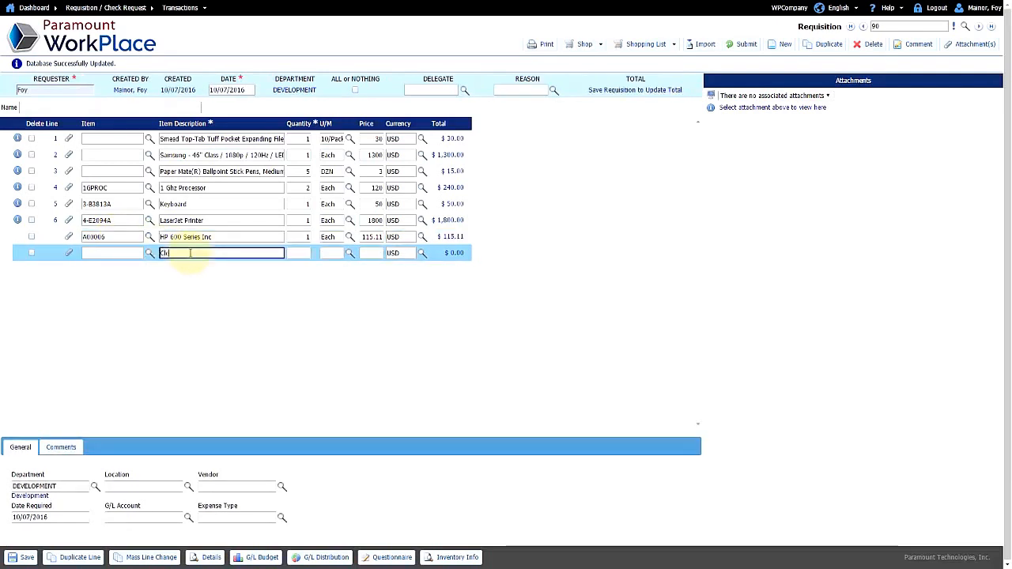
type("Se")
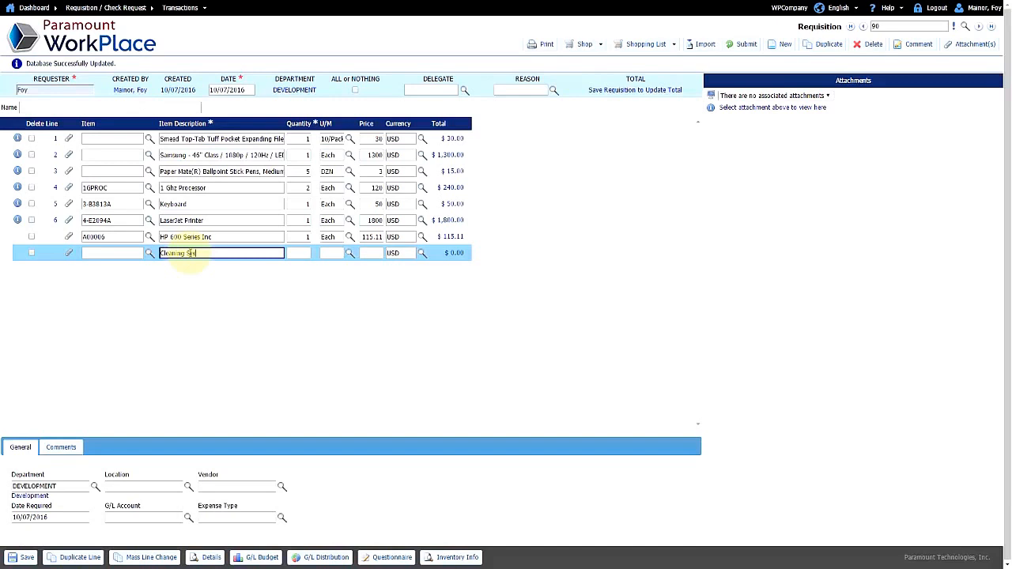
type("rv")
key("BackSpace")
key("BackSpace")
type("vices")
key("Tab")
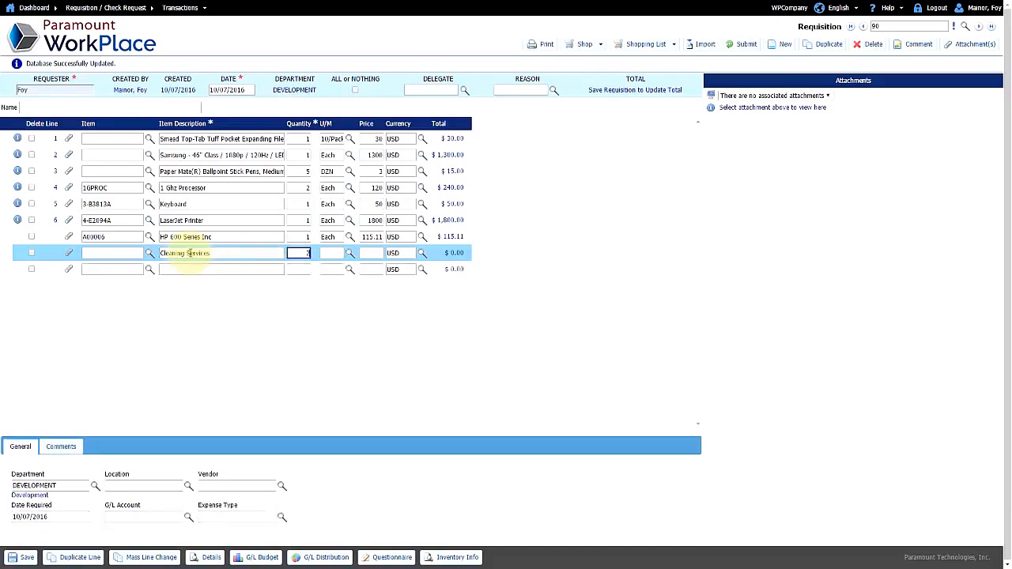
type("2")
key("Tab")
type("Hour")
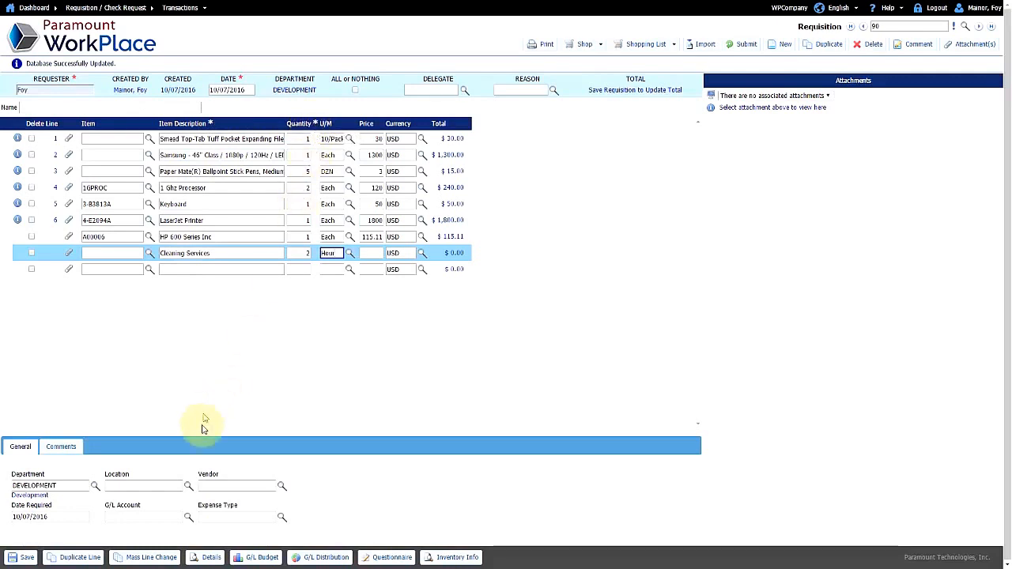
left_click(170, 516)
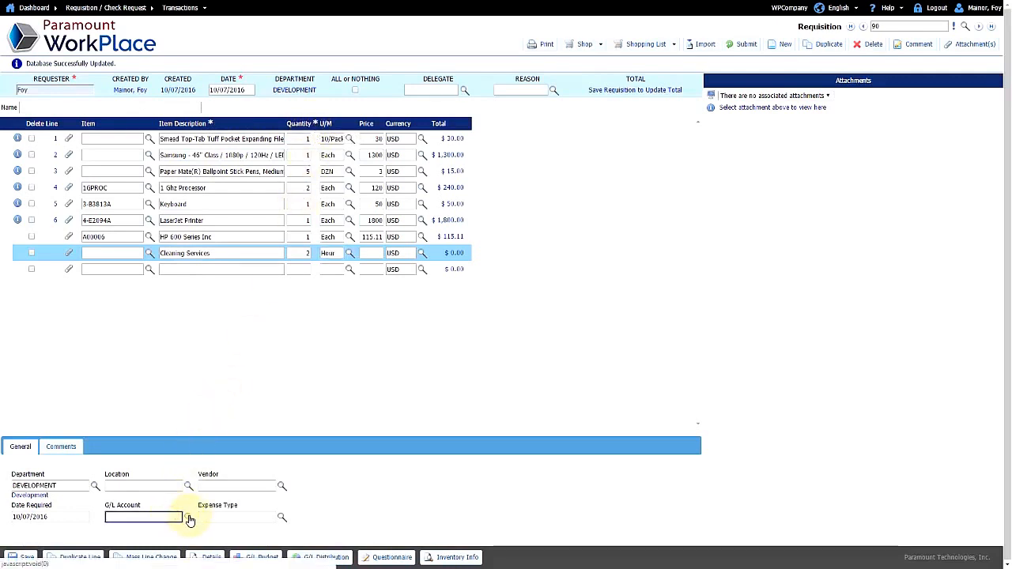
left_click(189, 518)
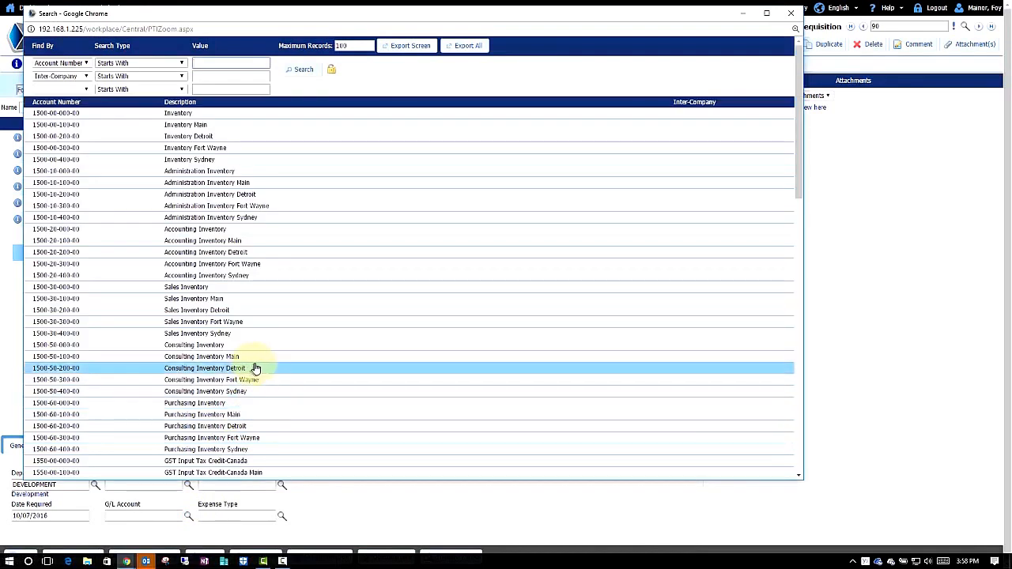
double_click(225, 298)
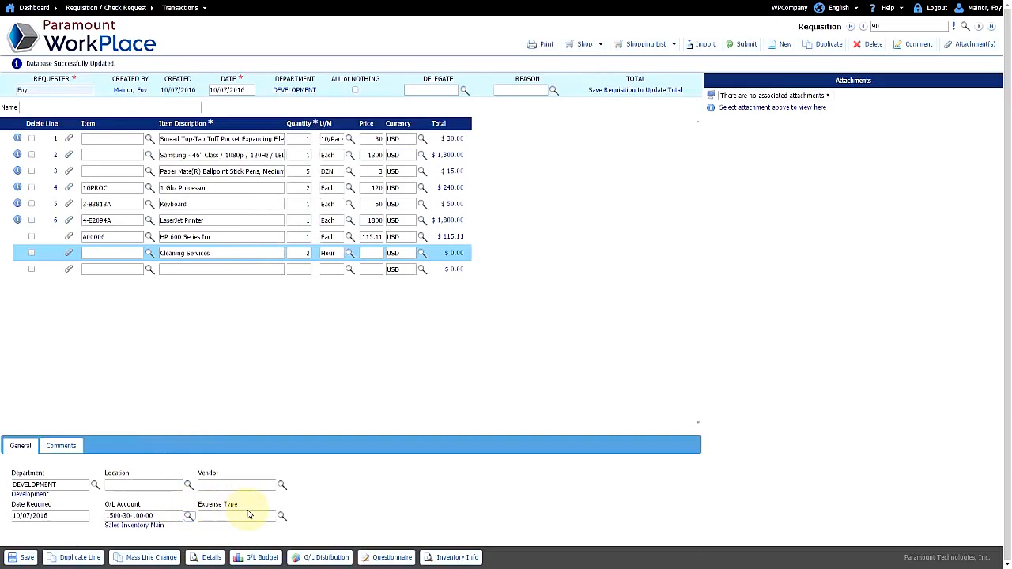
Step: Select the HP 600 Series Inc line and save the eight-line requisition totaling $3,550.11
left_click(180, 237)
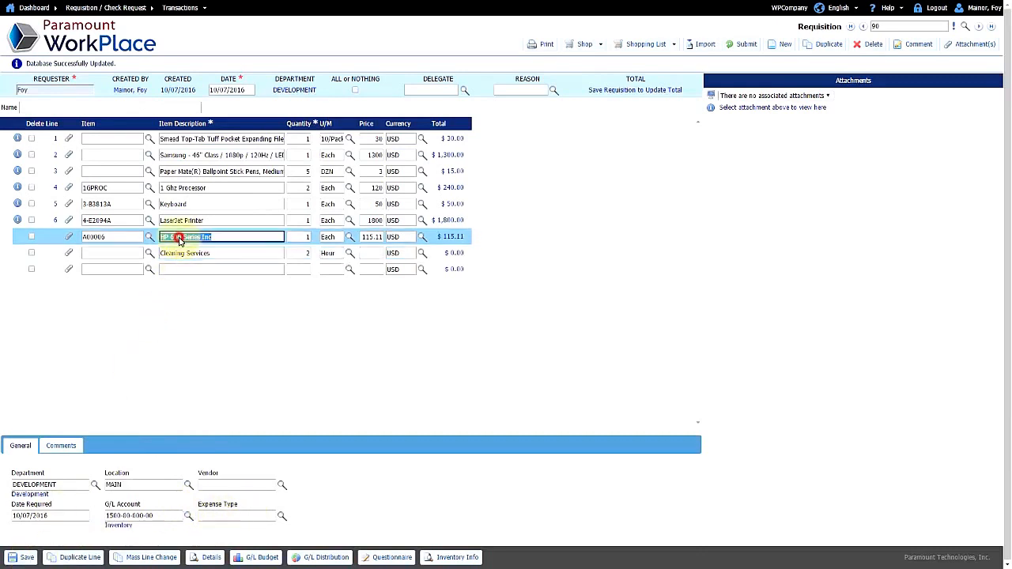
left_click(24, 557)
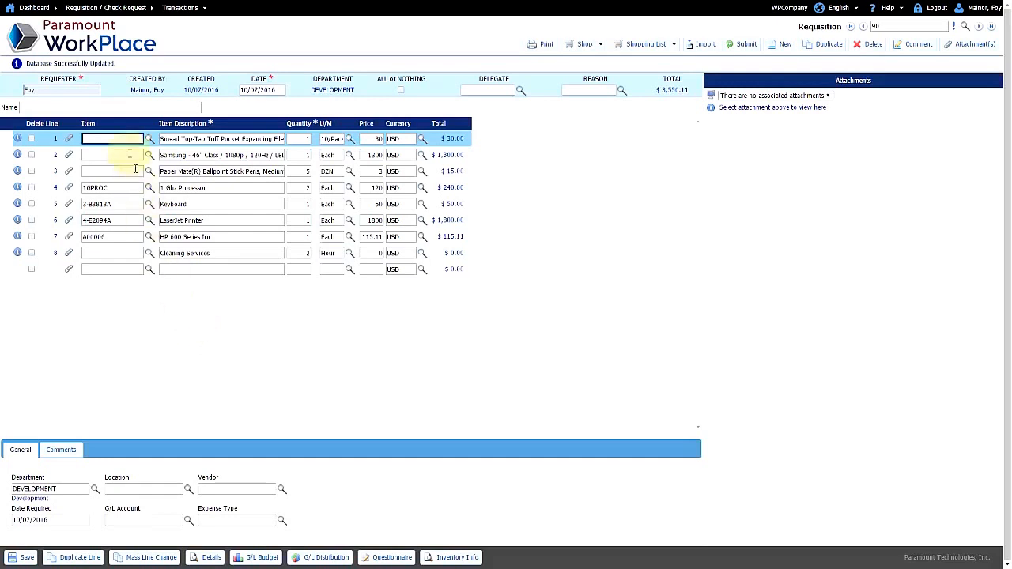
left_click(96, 108)
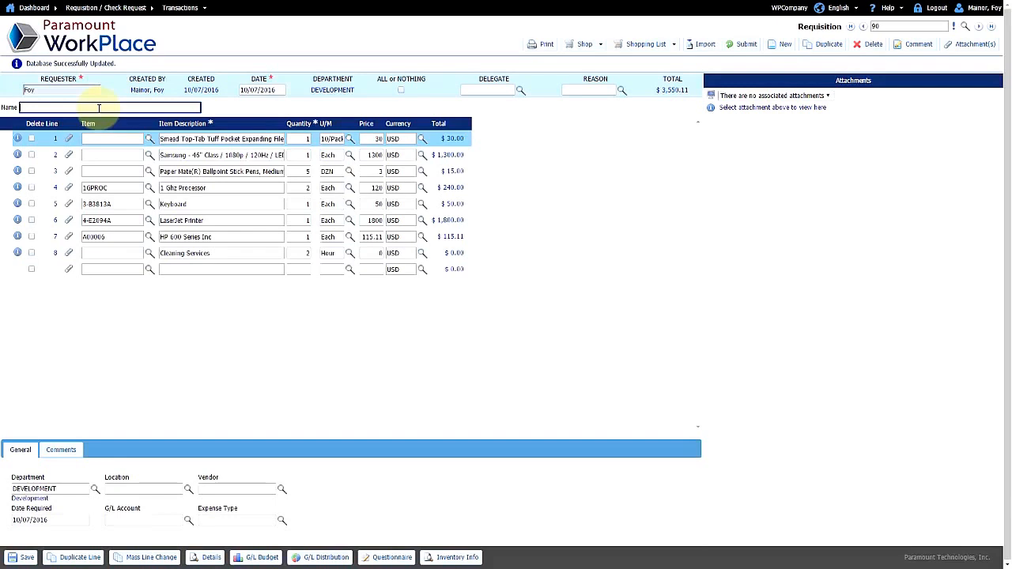
Step: Enter 'Remodel of an office on the 5th floor' as the name and select the HP 600 line
type("Remodel of an office on the 5th floor")
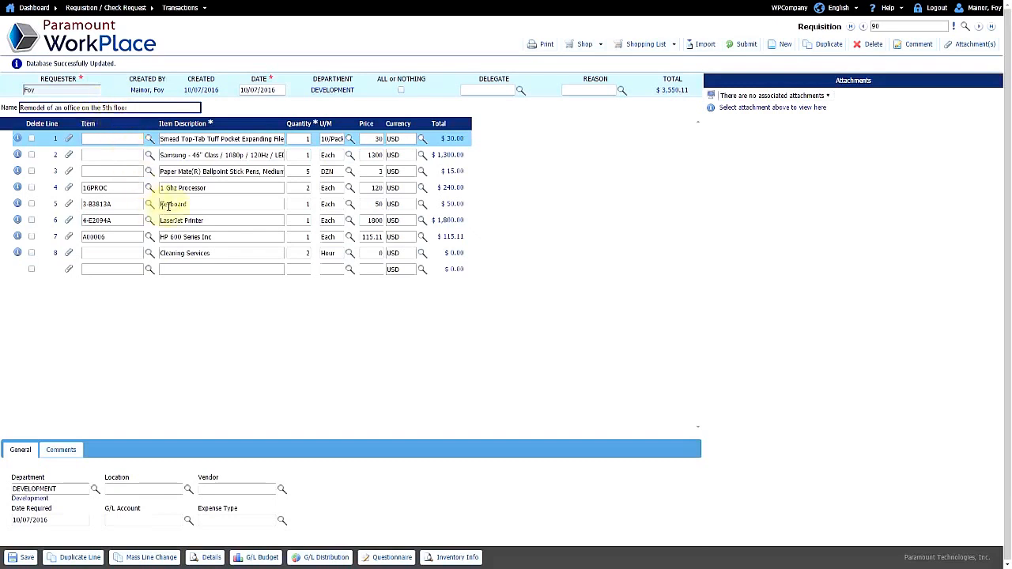
left_click(174, 236)
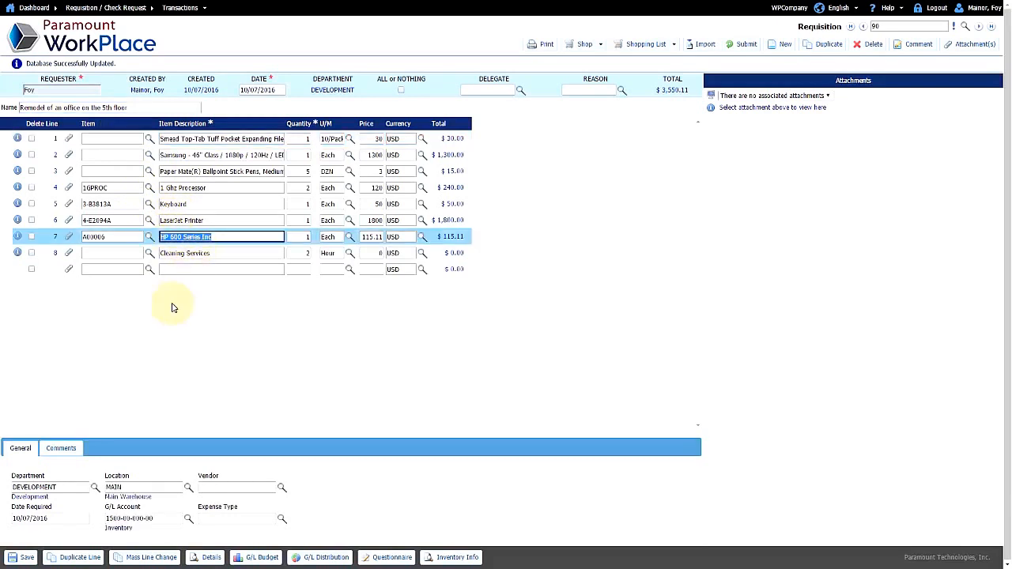
Step: Add vendor comment 'I need these ASAP' and an internal note about the office next door
left_click(69, 449)
left_click(93, 466)
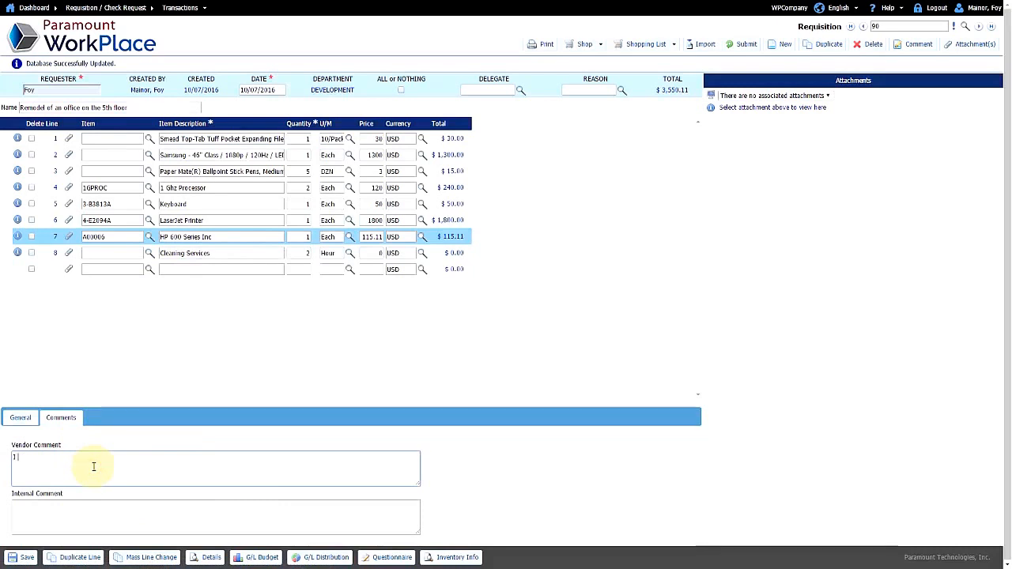
type("I need i")
type("hese ASAP")
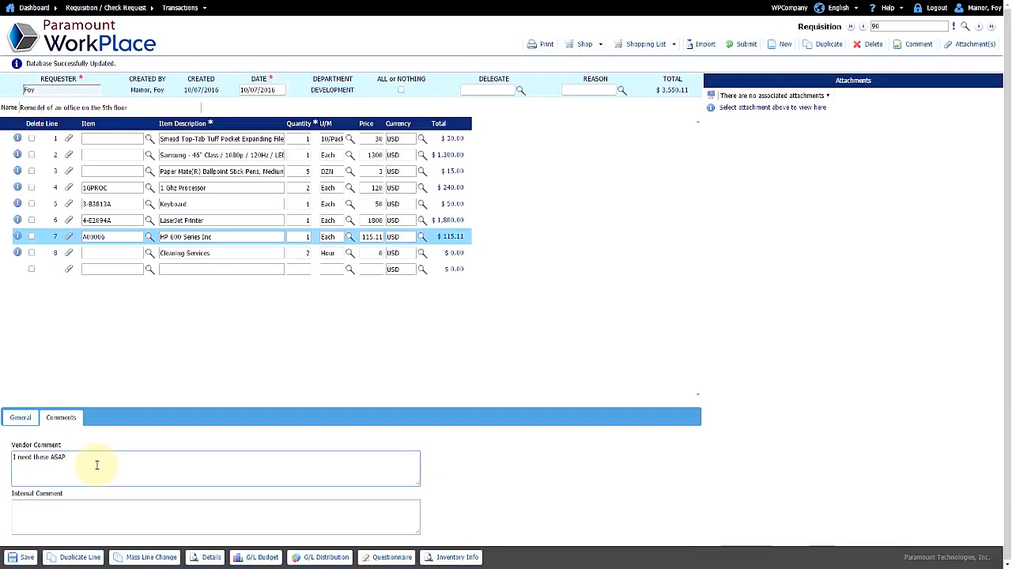
left_click(82, 514)
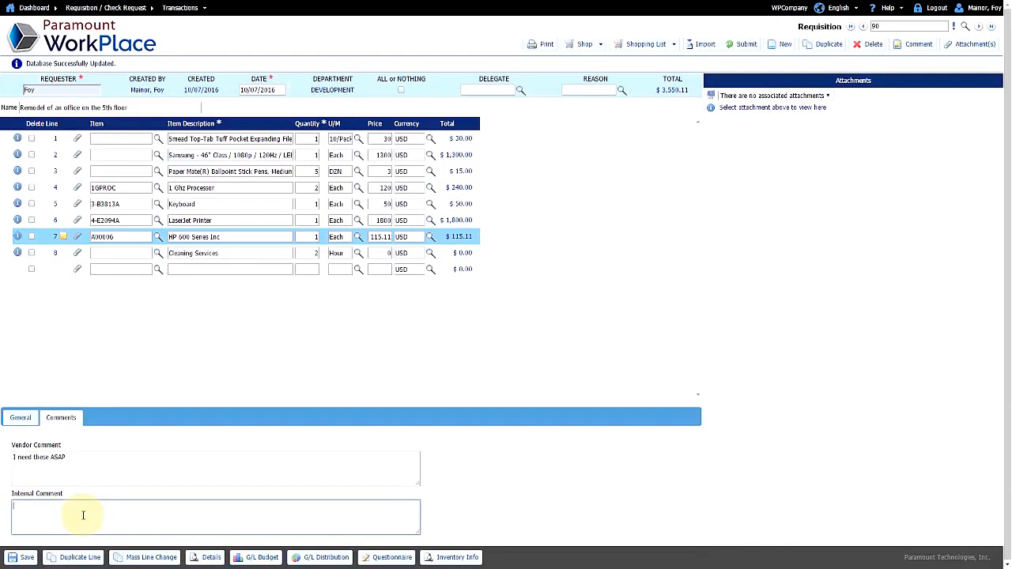
type("These ")
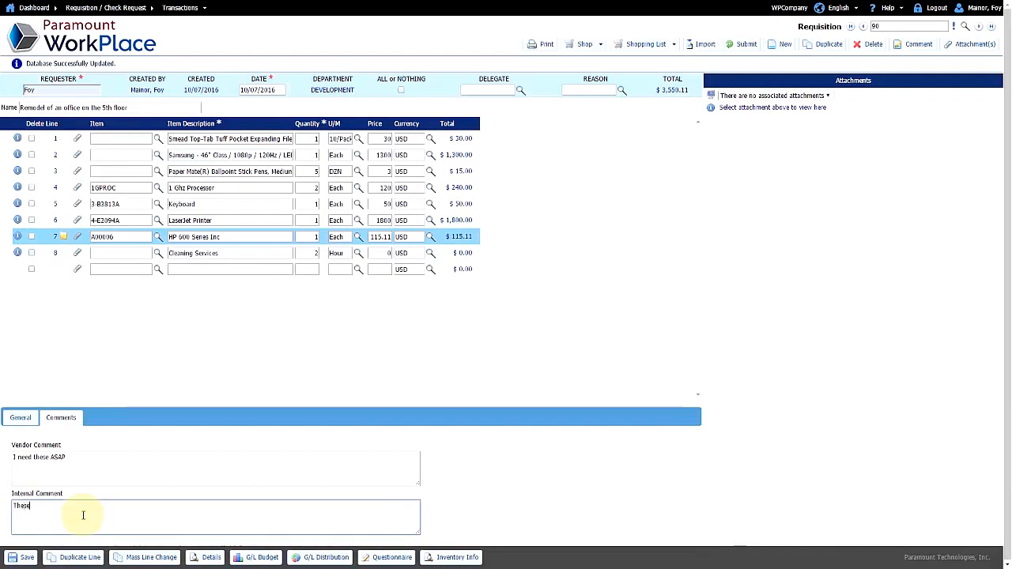
type("are f")
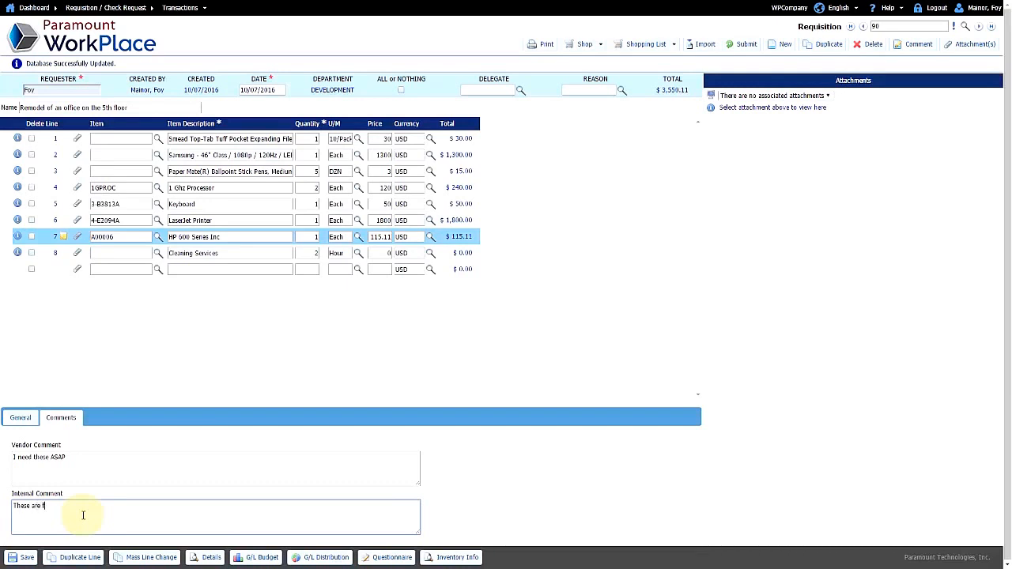
type("or the office that is next to the................")
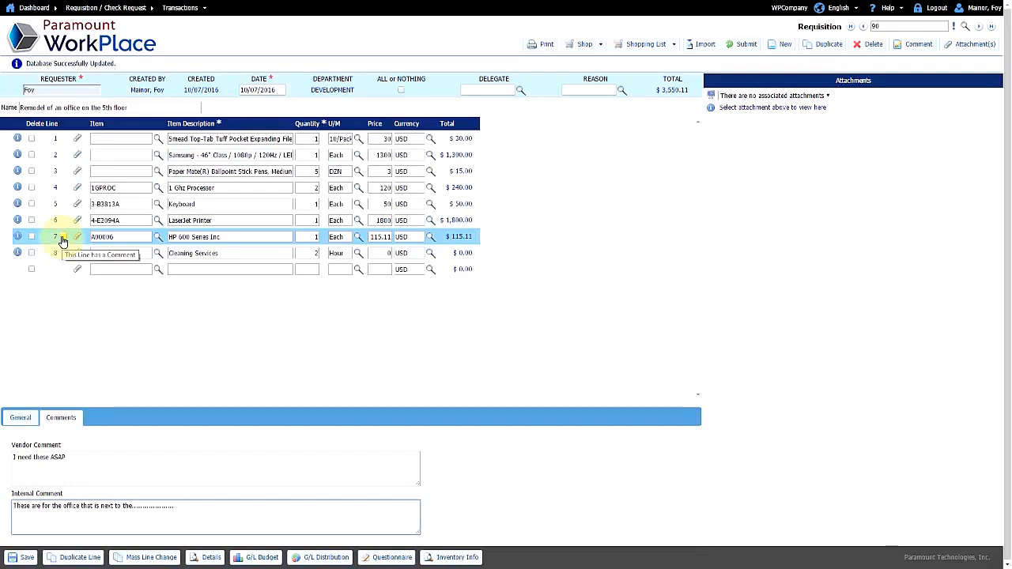
Step: Give the 1 Ghz Processor line (line 4) the vendor comment 'totally differente'
left_click(180, 188)
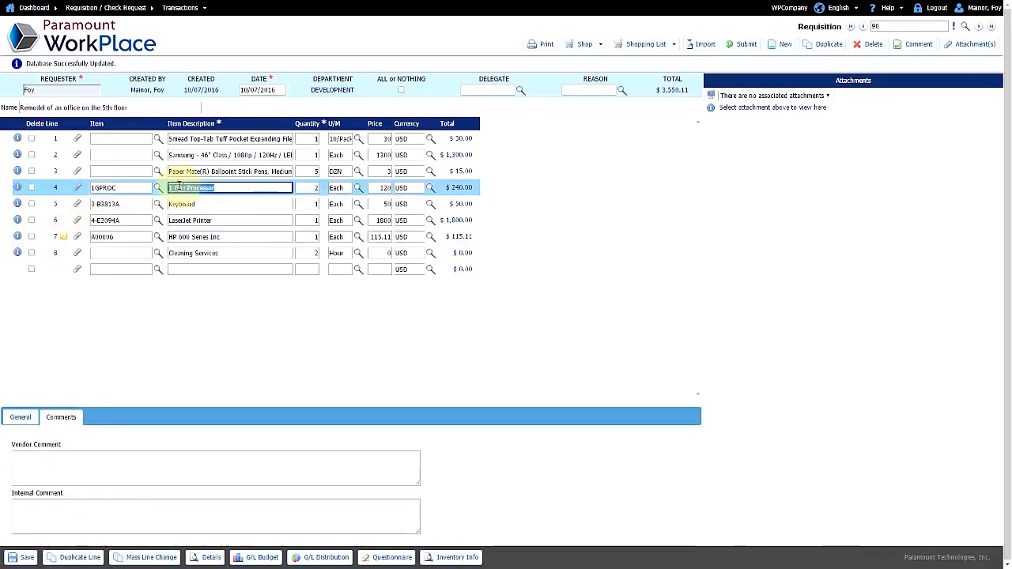
left_click(36, 466)
left_click(55, 519)
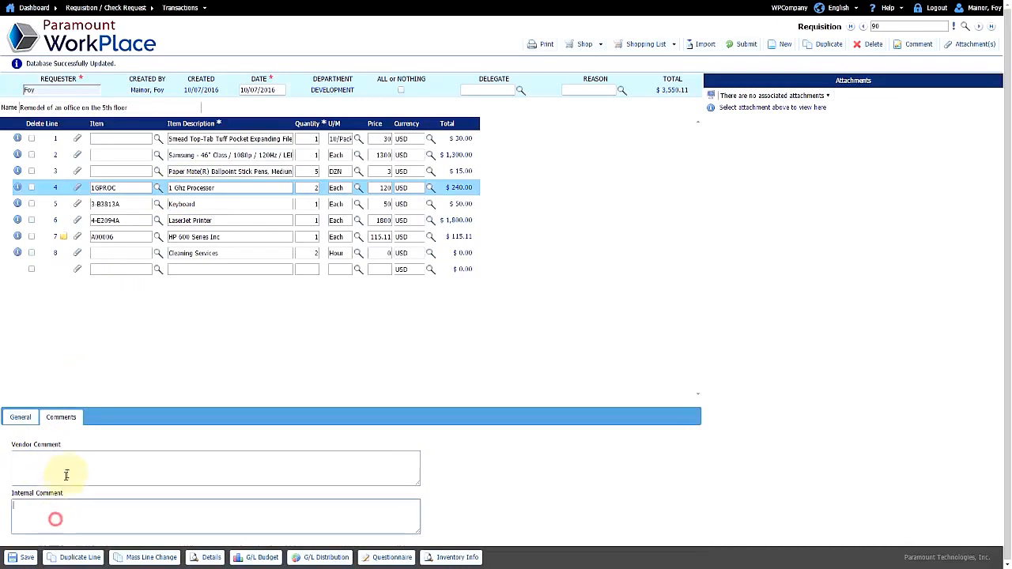
left_click(68, 467)
type("totall")
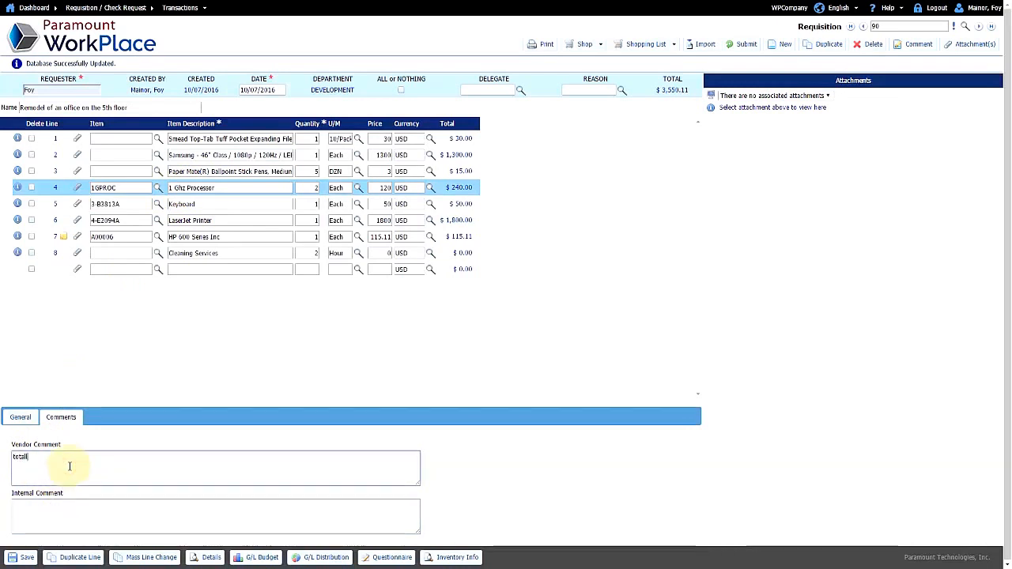
type("y differen")
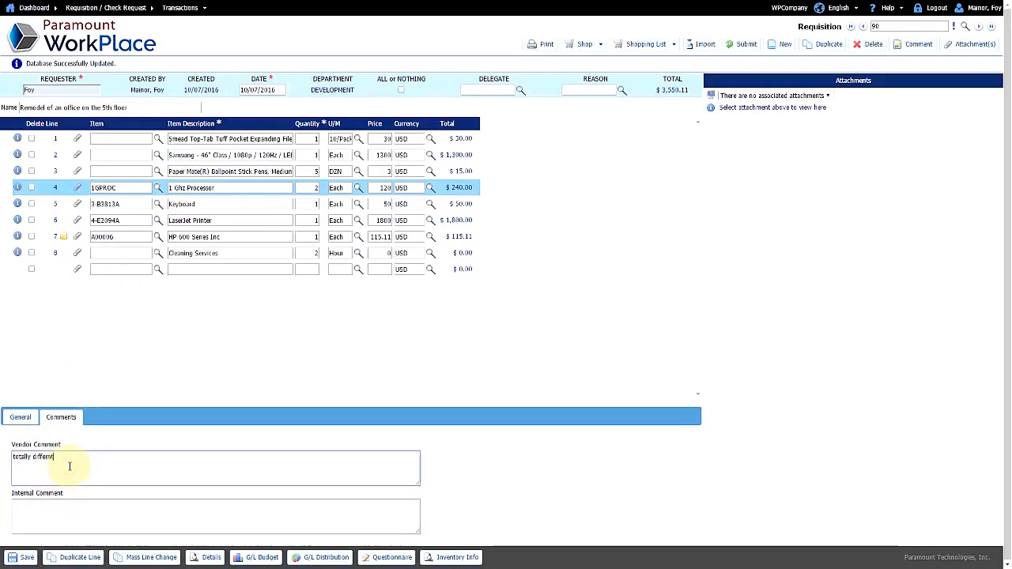
key("BackSpace")
key("BackSpace")
type("e")
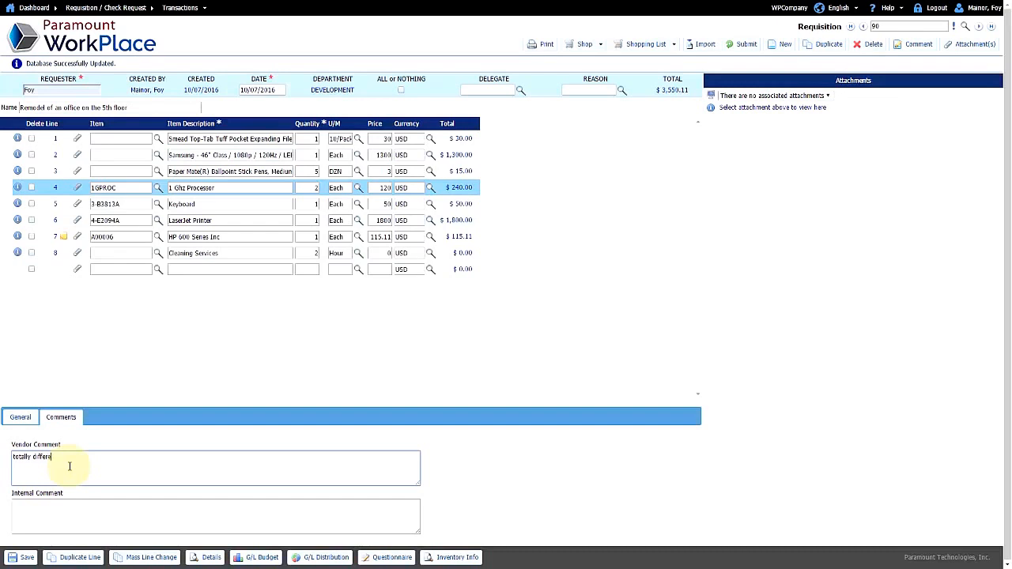
left_click(53, 520)
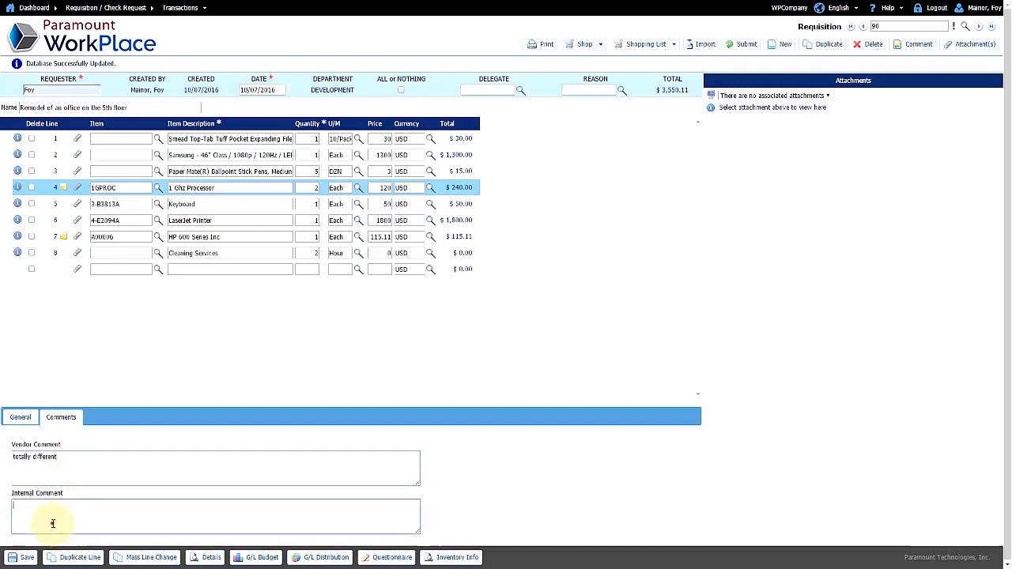
Step: Return to the line's general details and save the requisition
mouse_move(61, 192)
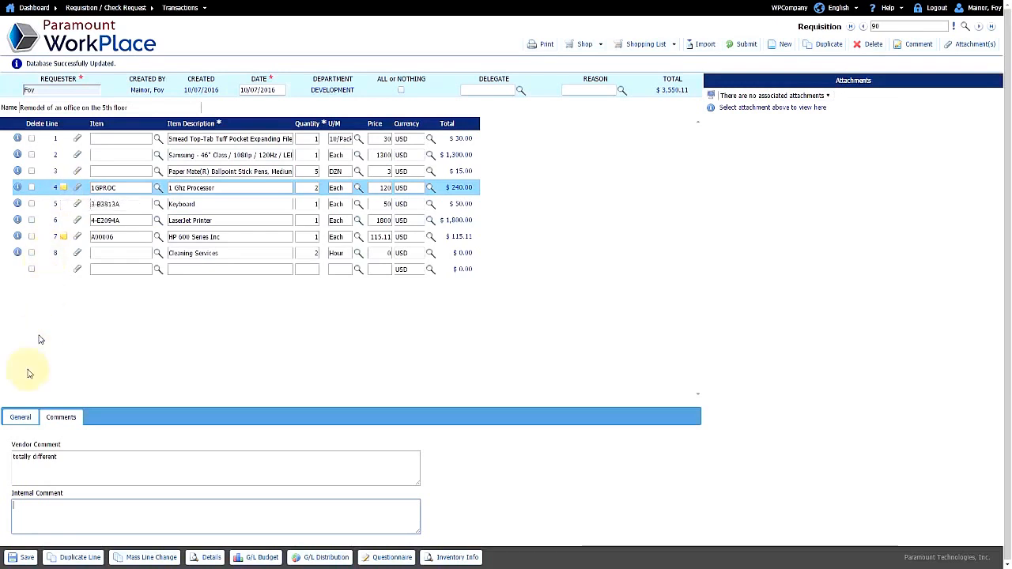
left_click(22, 420)
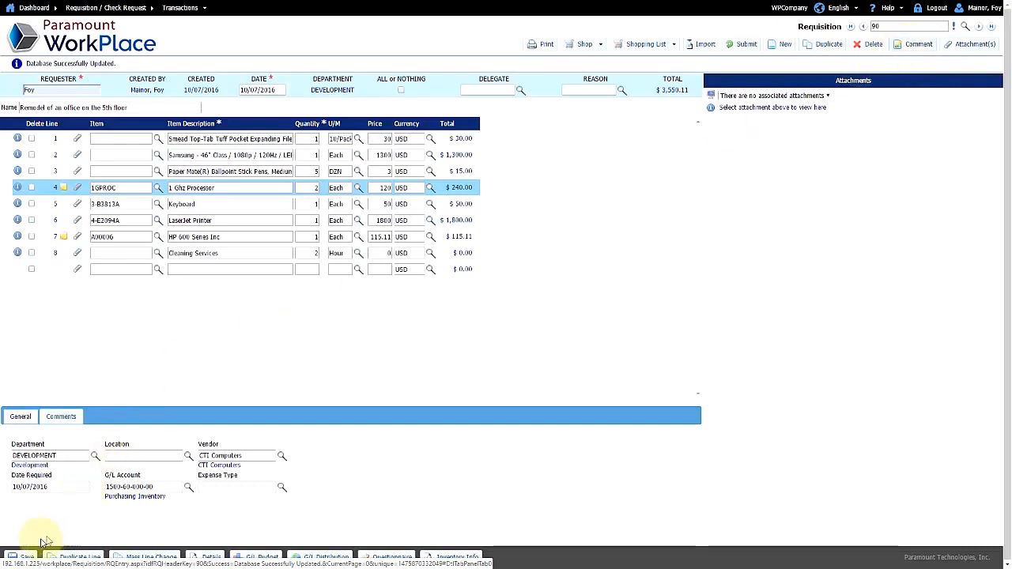
left_click(24, 557)
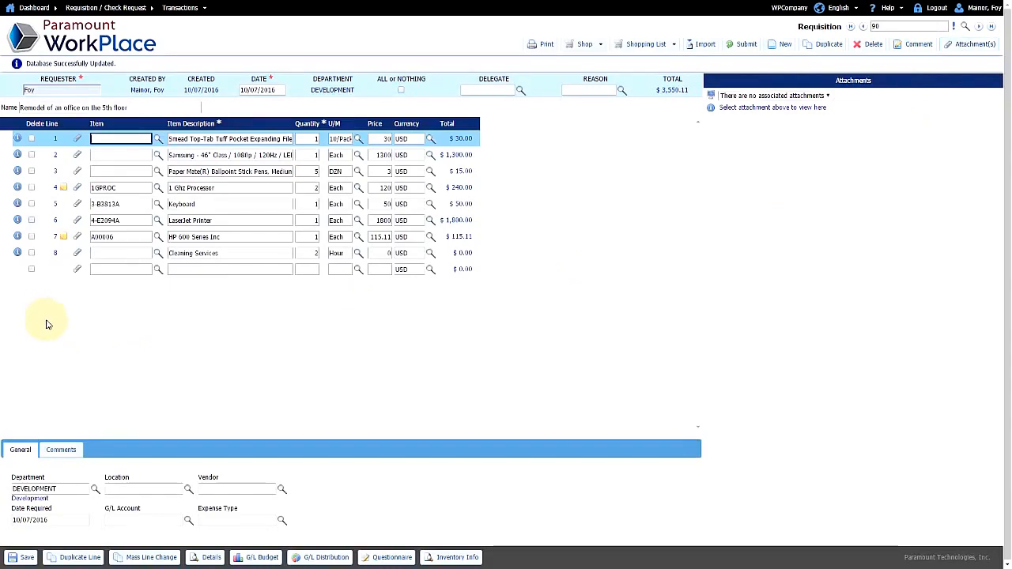
Step: Attach GURDWARA PLANS PAGE 4.pdf to line 7 described as 'Office Plans', then save and close
left_click(77, 237)
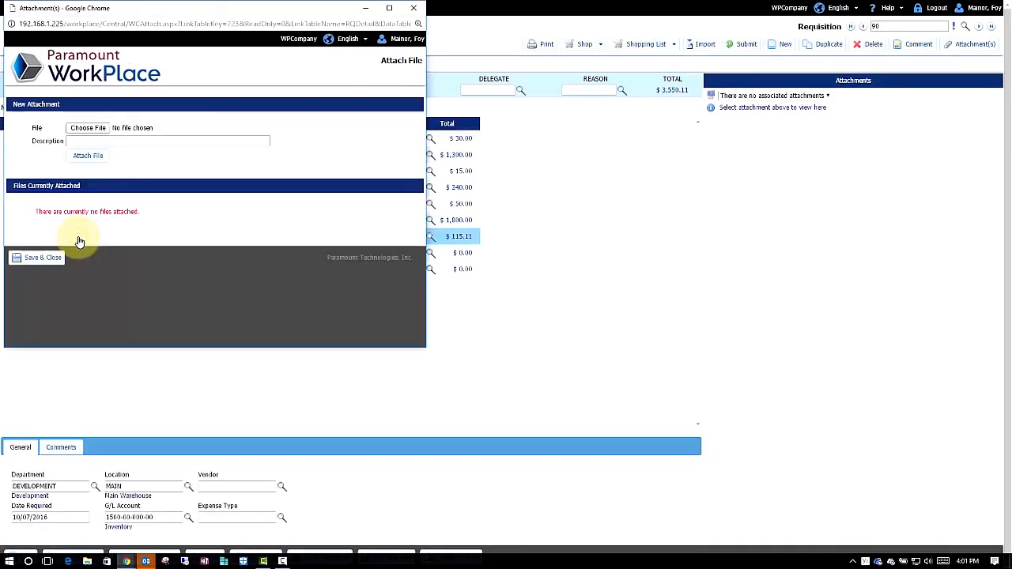
left_click(87, 131)
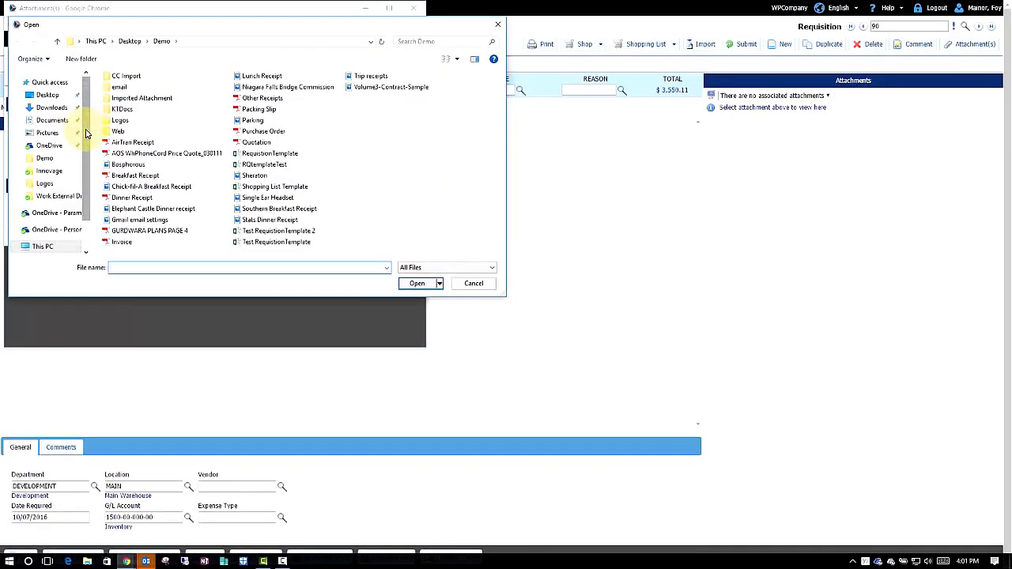
double_click(150, 232)
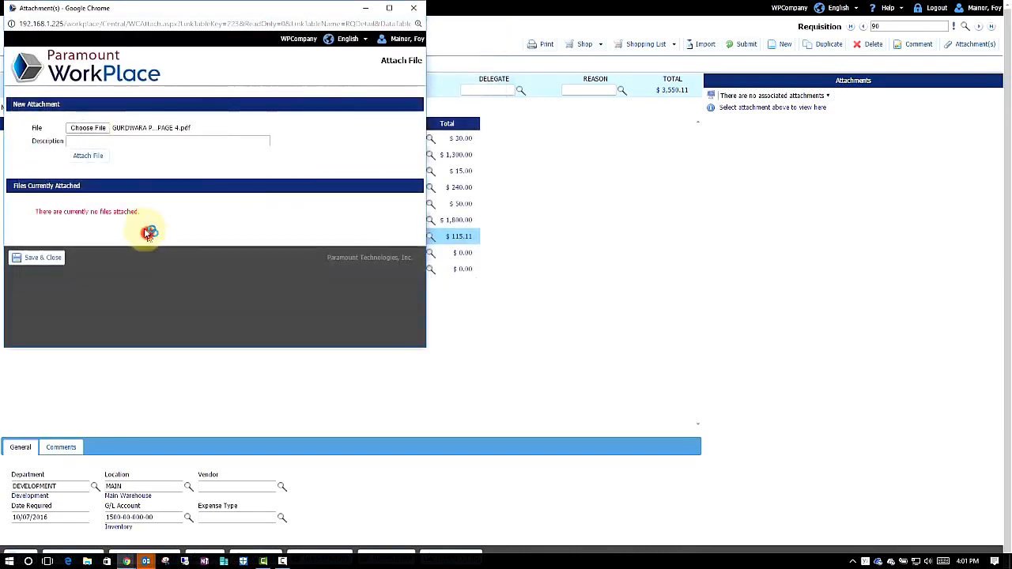
left_click(126, 141)
type("Office Plans")
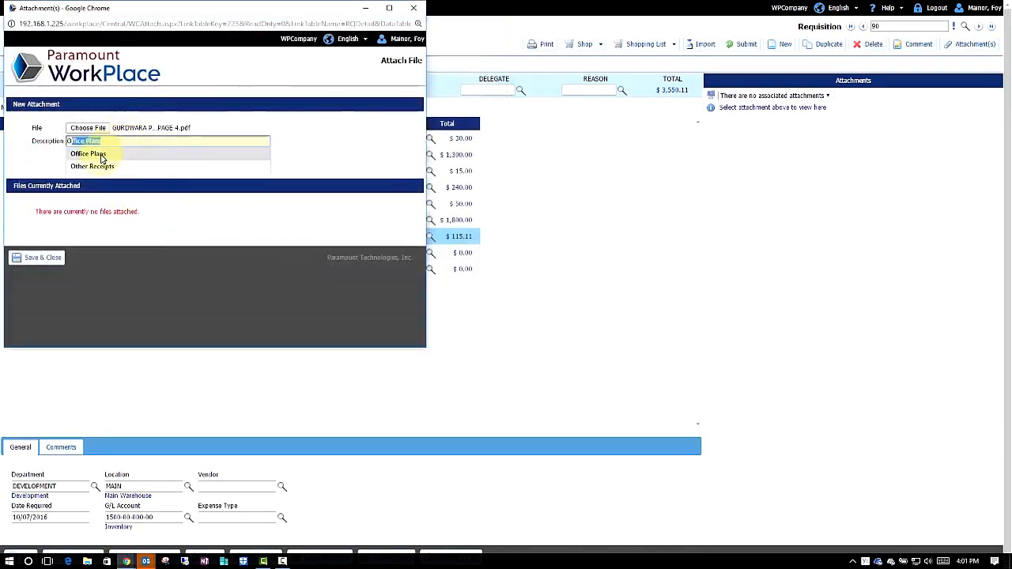
left_click(89, 151)
left_click(101, 158)
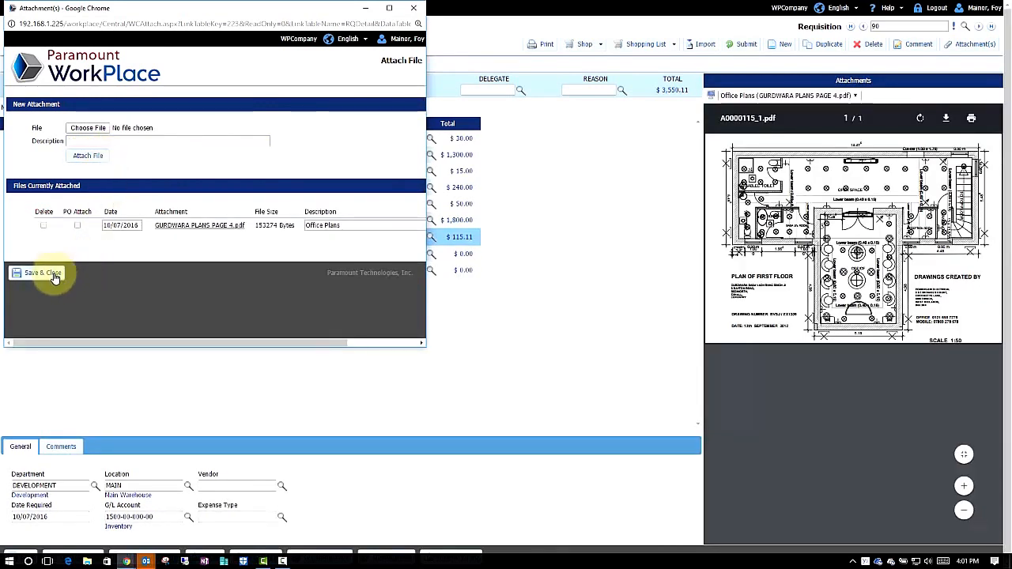
left_click(55, 277)
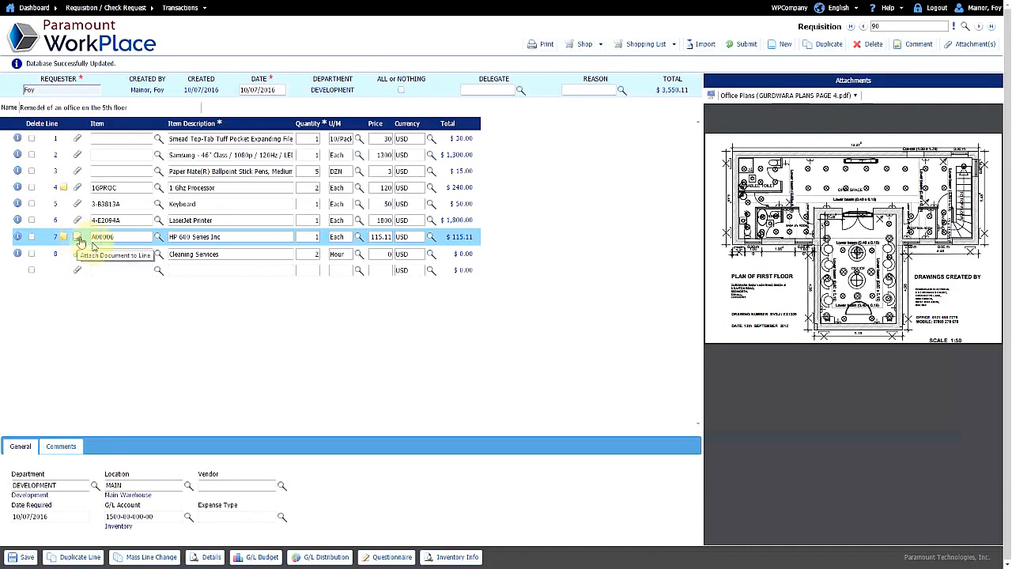
mouse_move(858, 251)
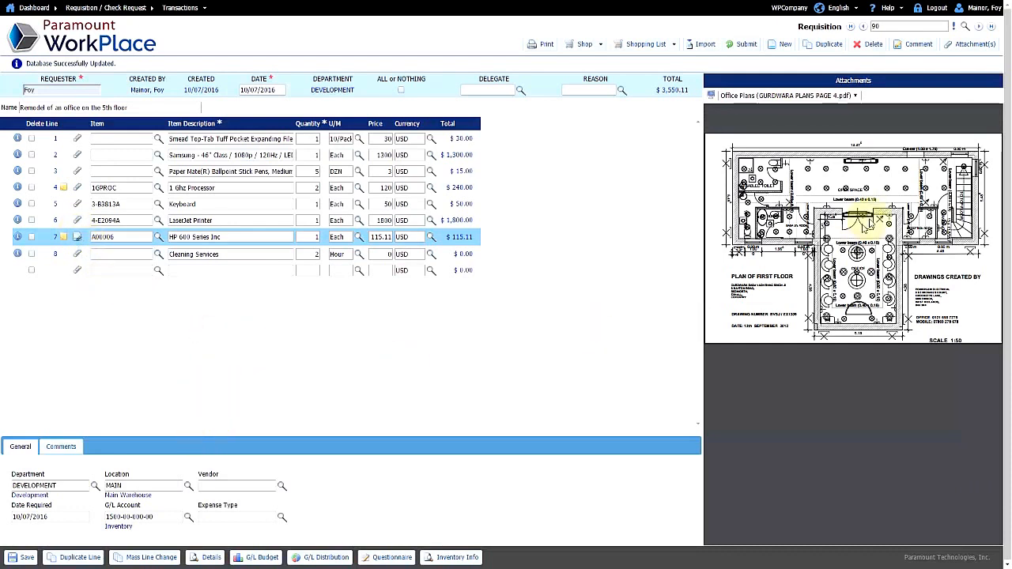
Step: Attach Volume3-Contract-Sample.jpg to the requisition described as 'Contract', then save and close
left_click(959, 47)
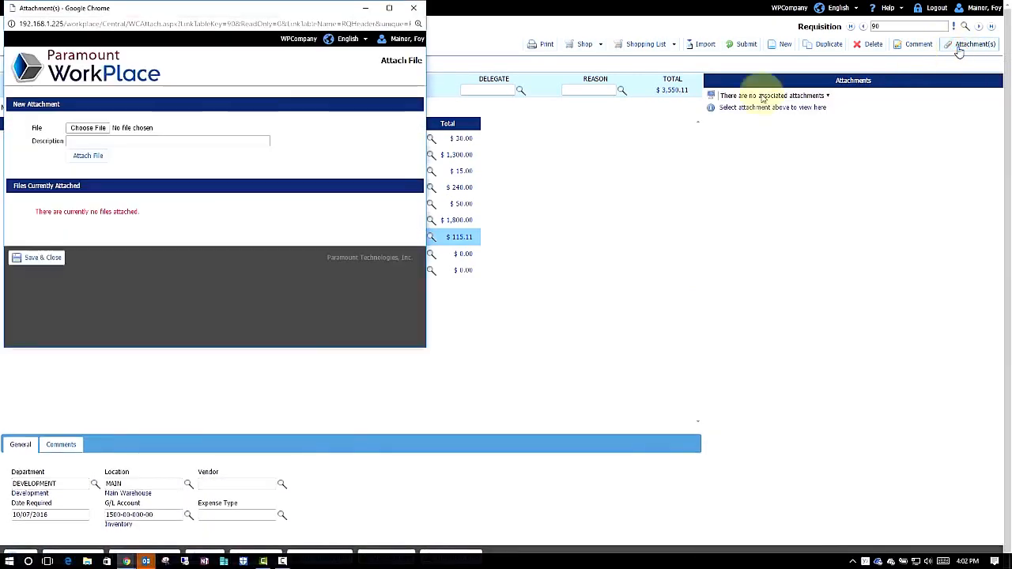
left_click(83, 129)
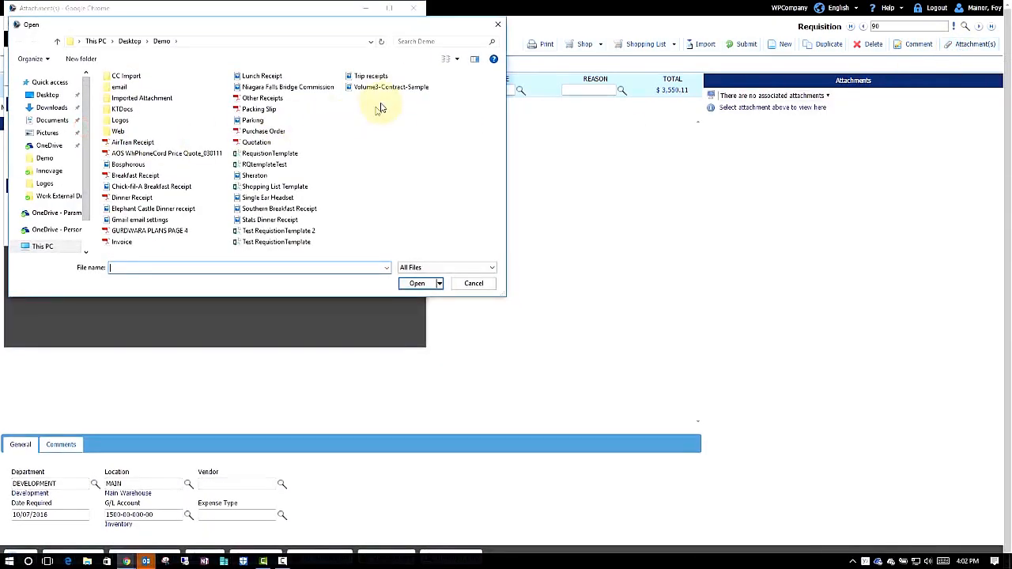
double_click(376, 88)
left_click(202, 147)
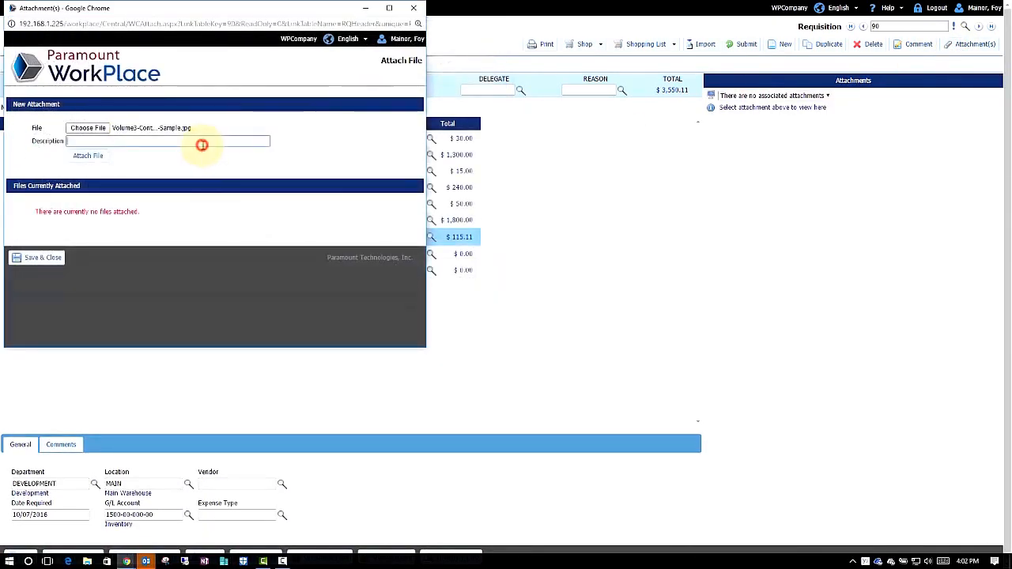
left_click(104, 157)
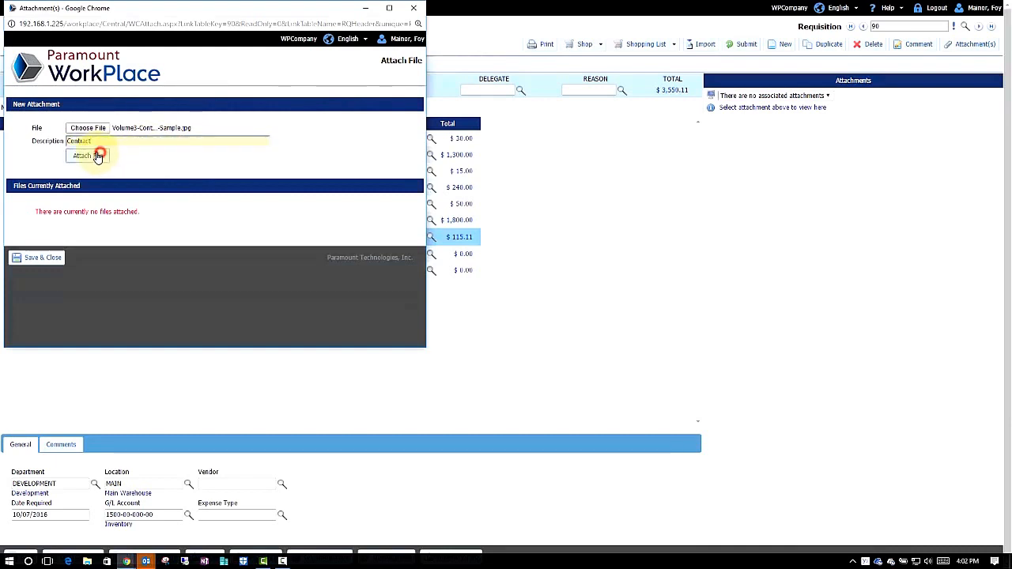
left_click(99, 155)
left_click(44, 275)
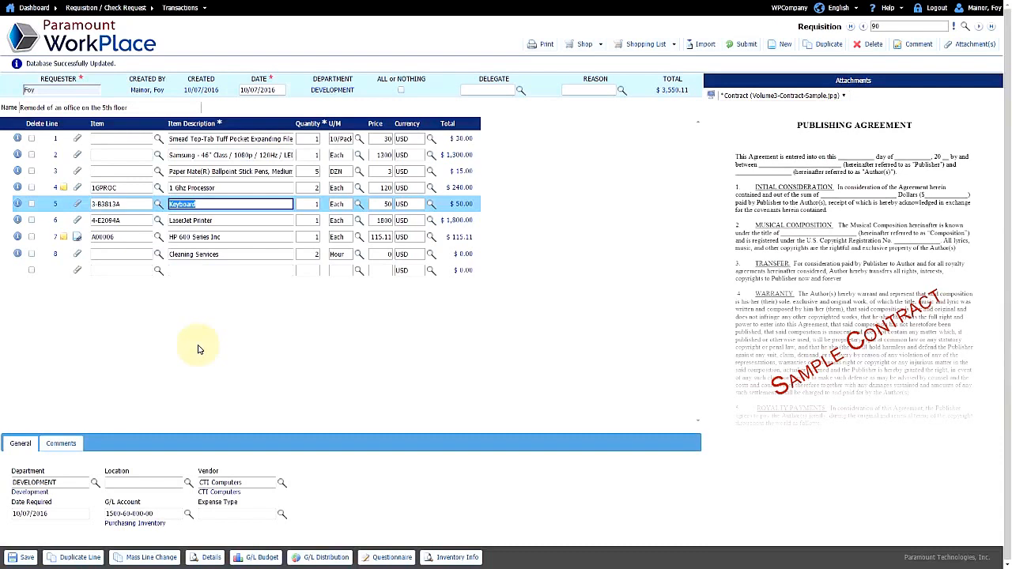
Step: Review the details of lines 1, 3, 4 and 6
left_click(202, 139)
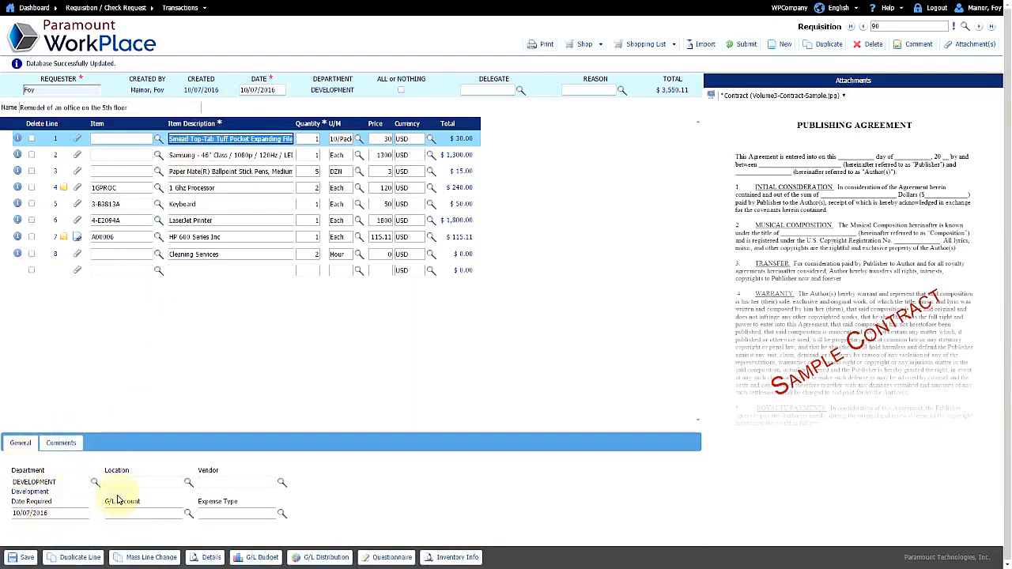
left_click(216, 172)
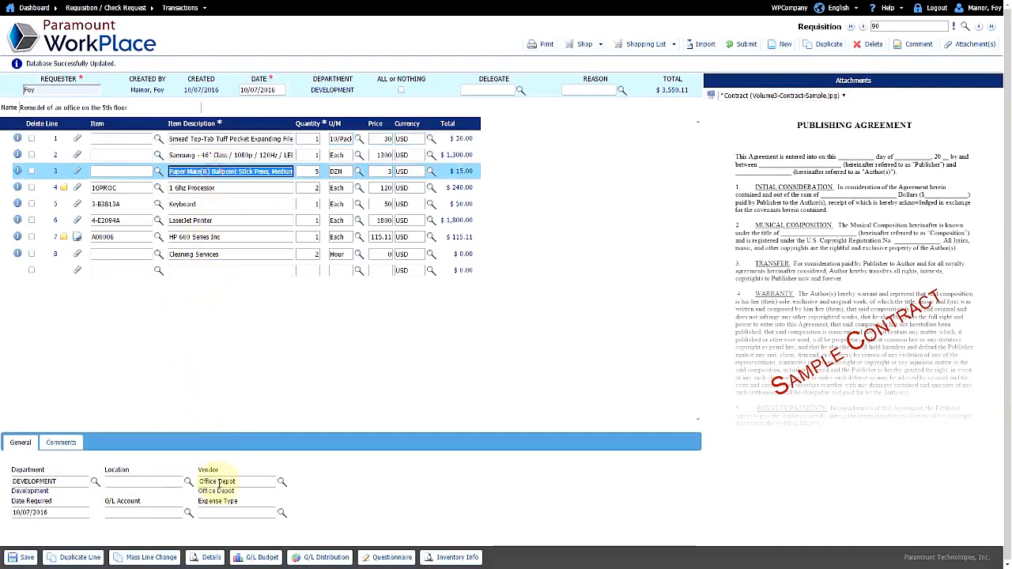
left_click(208, 188)
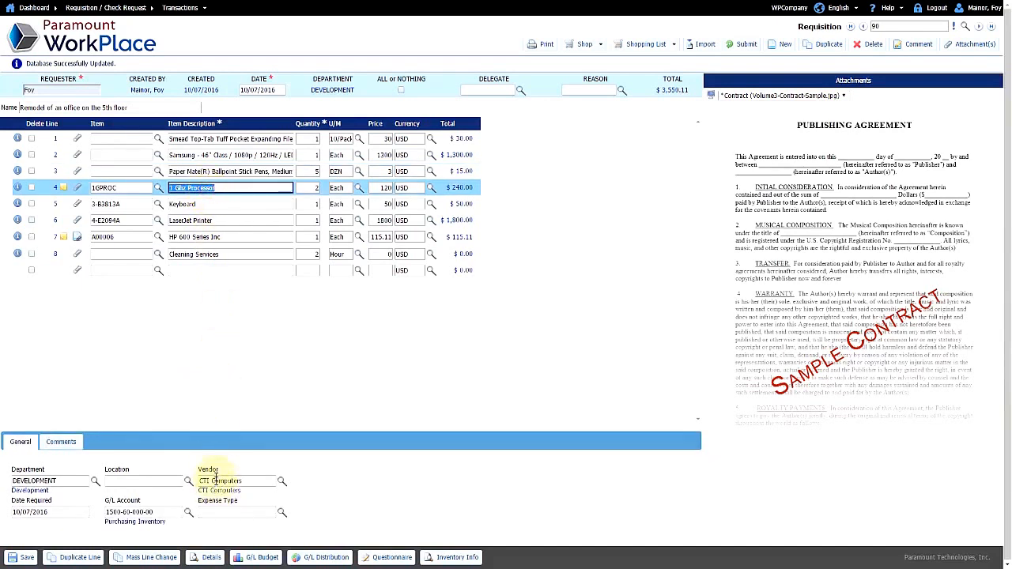
left_click(219, 222)
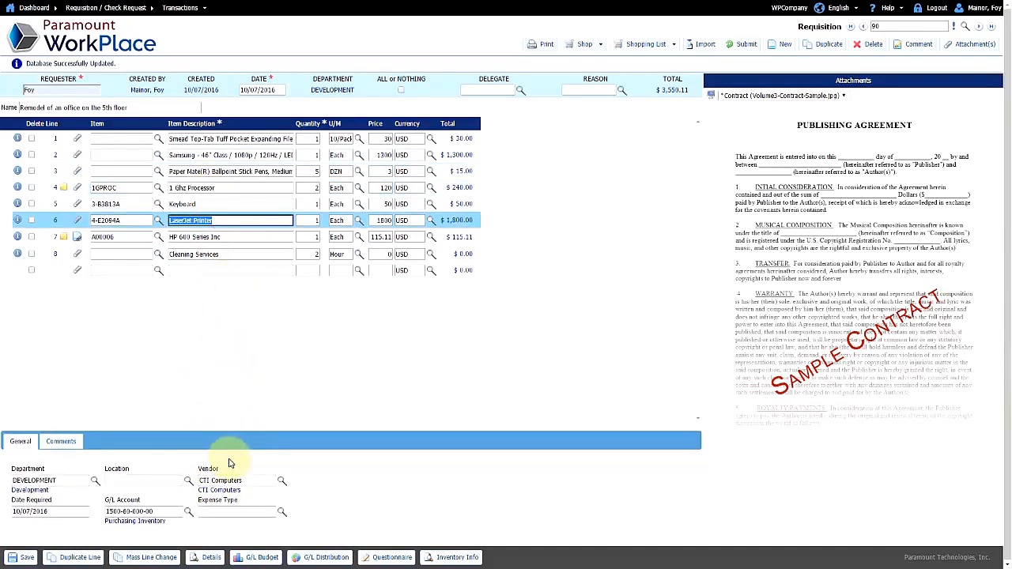
Step: Set line 7's expense type to IT, save, and open its IT questionnaire
left_click(215, 237)
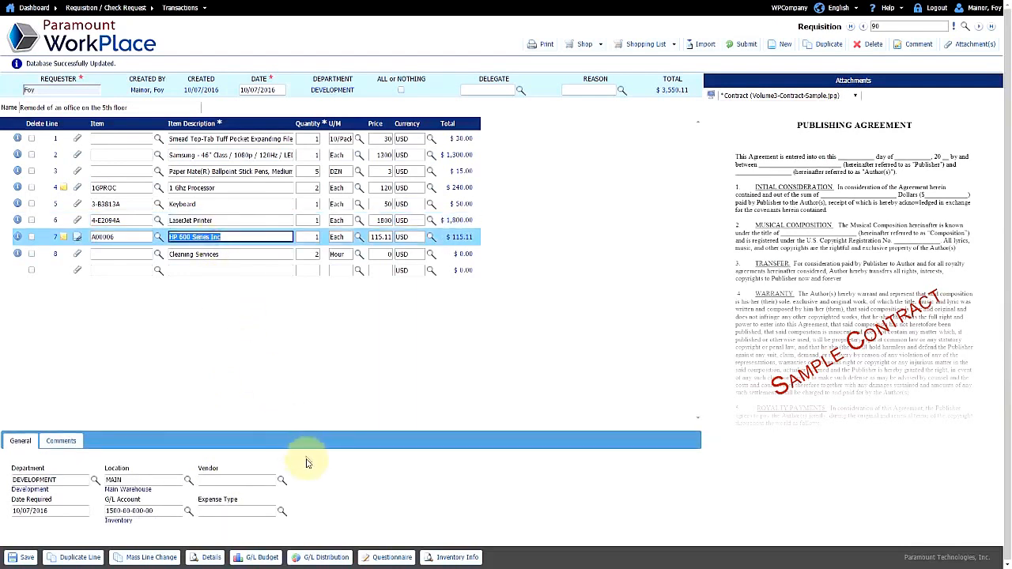
left_click(281, 514)
left_click(76, 182)
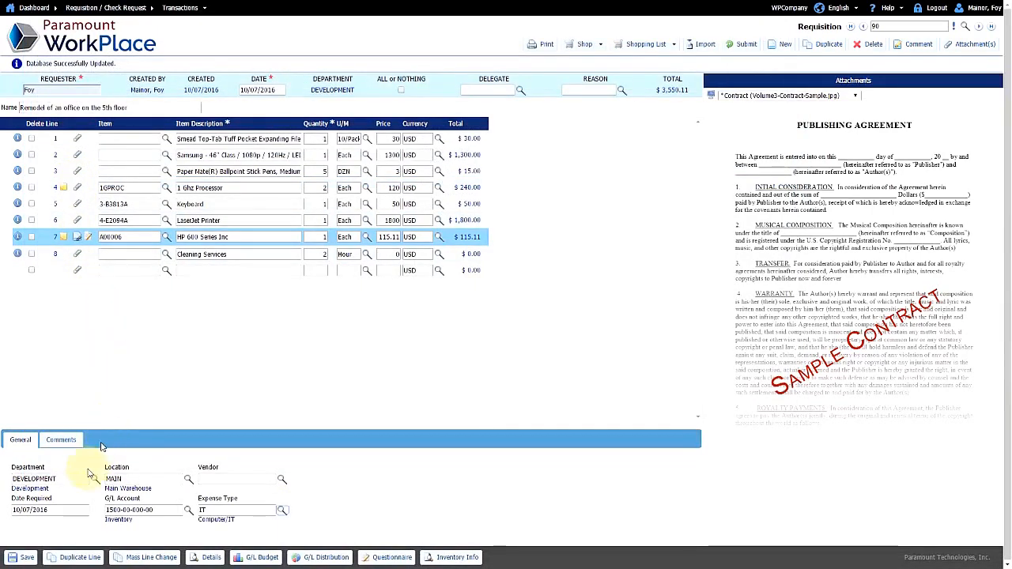
left_click(23, 557)
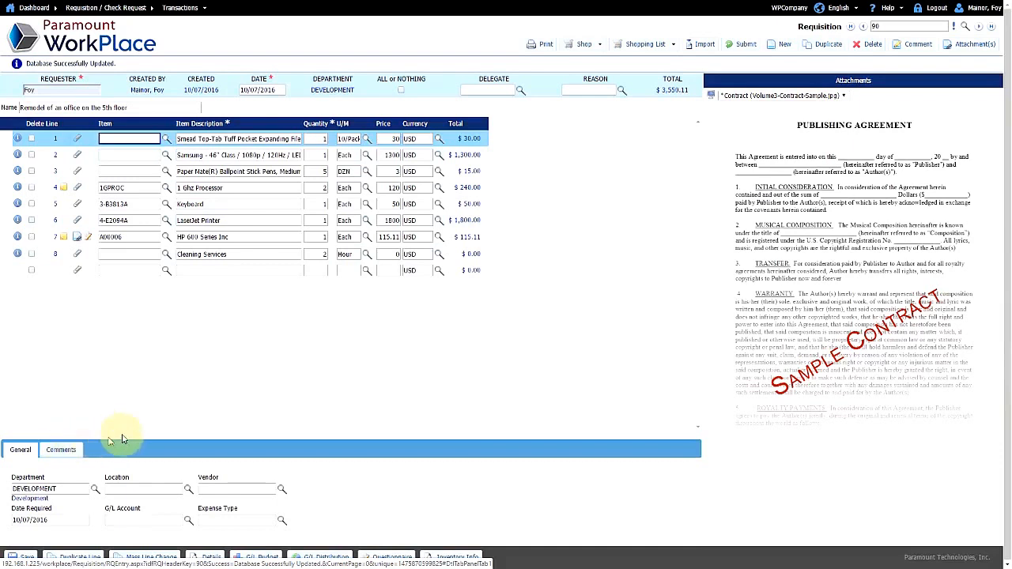
left_click(211, 239)
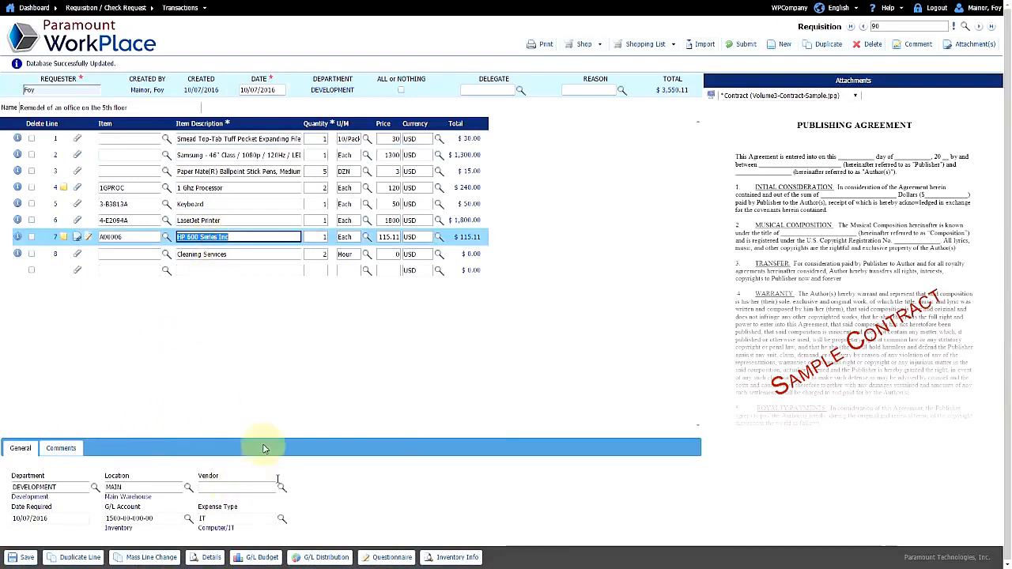
left_click(90, 240)
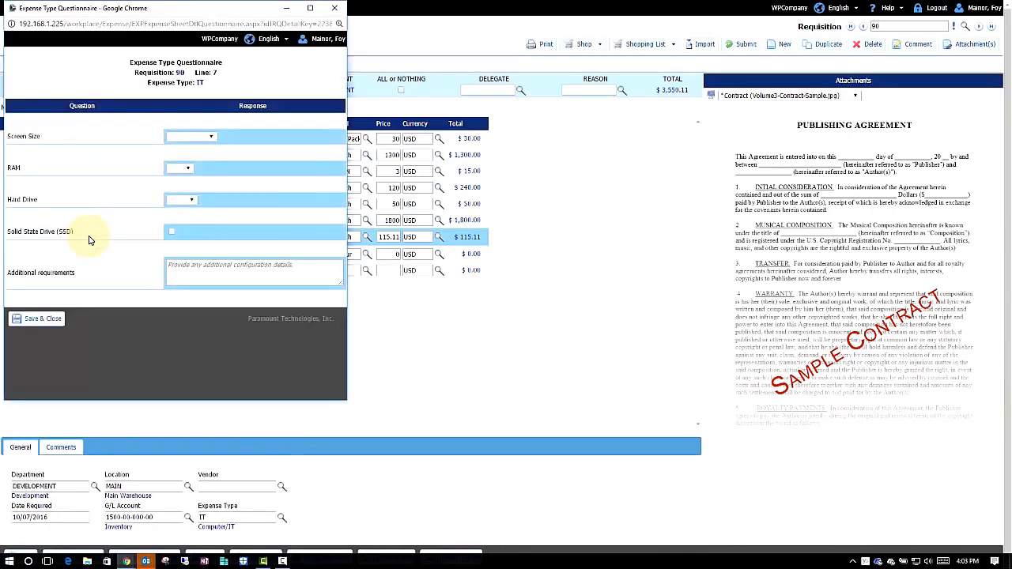
left_click(212, 137)
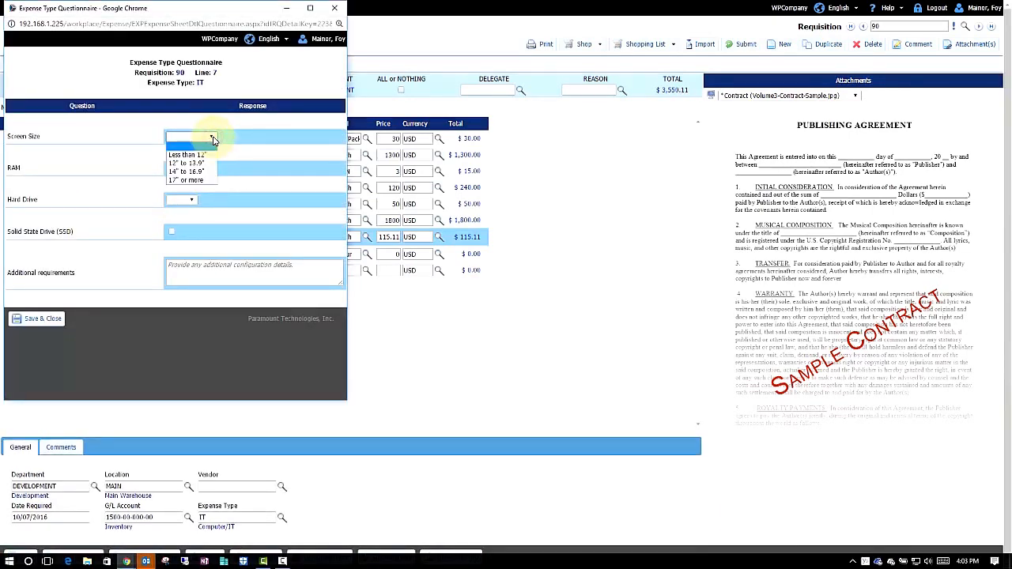
left_click(213, 139)
left_click(189, 172)
left_click(190, 172)
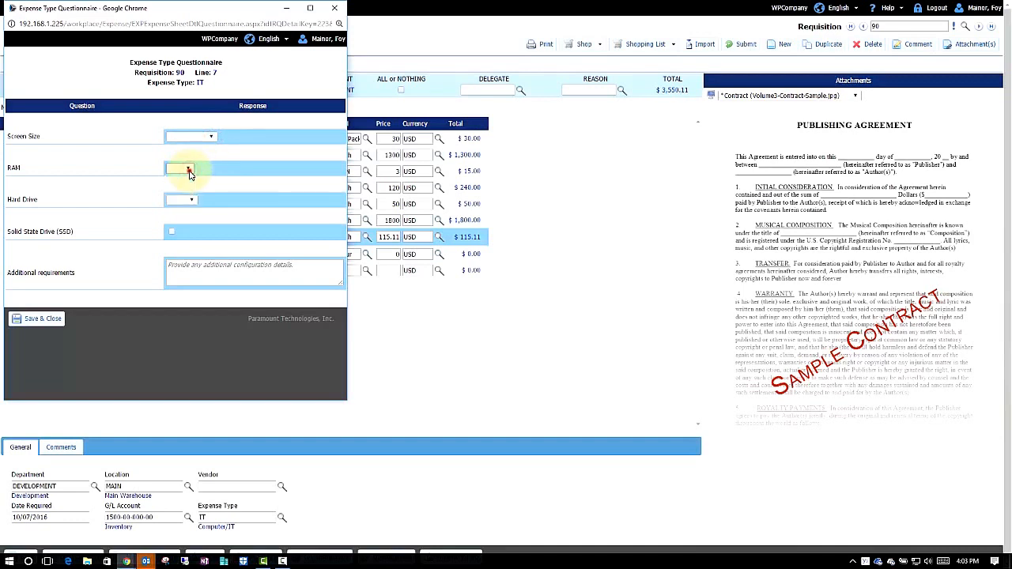
left_click(194, 201)
left_click(194, 201)
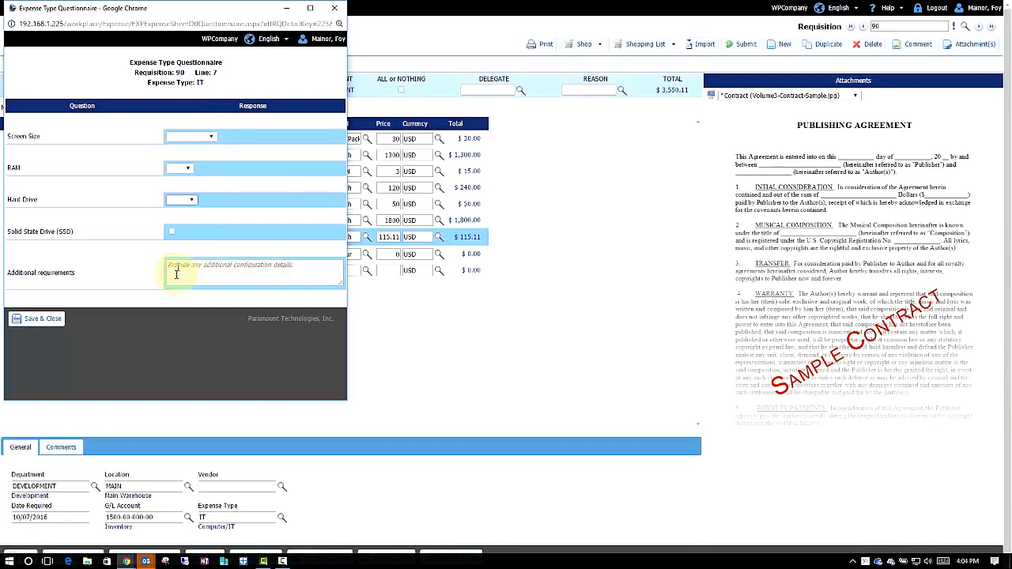
left_click(54, 323)
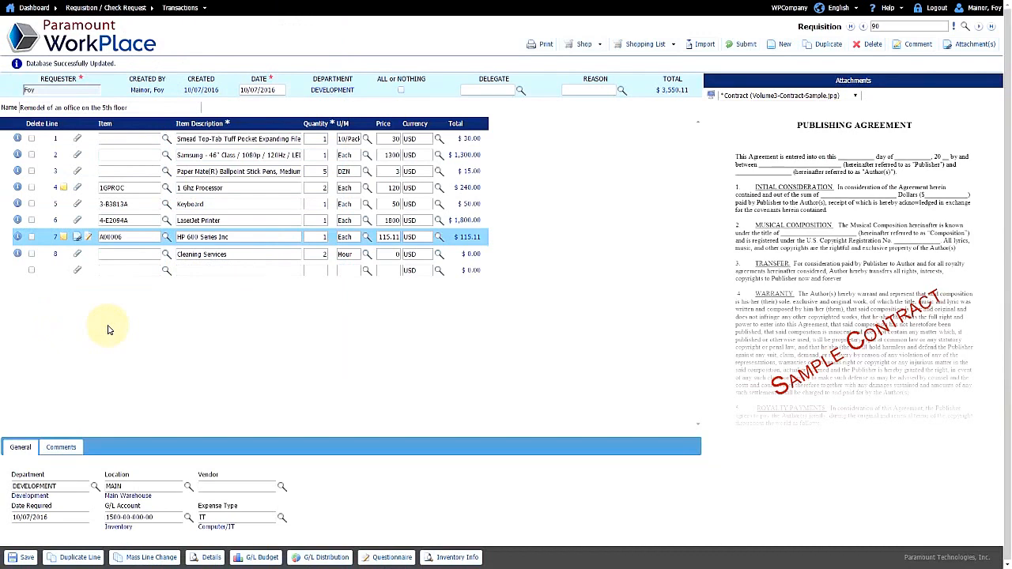
left_click(149, 559)
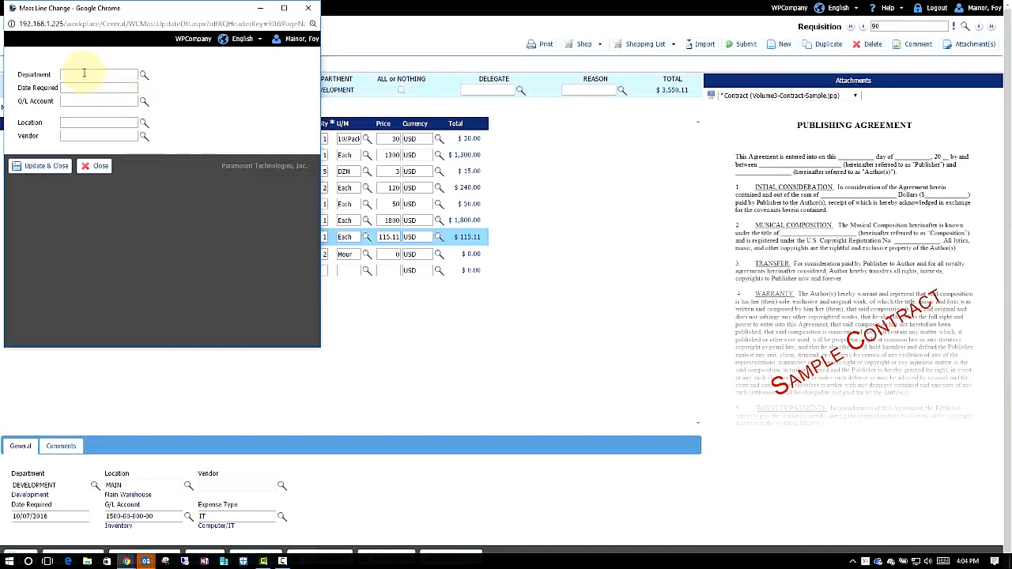
left_click(36, 172)
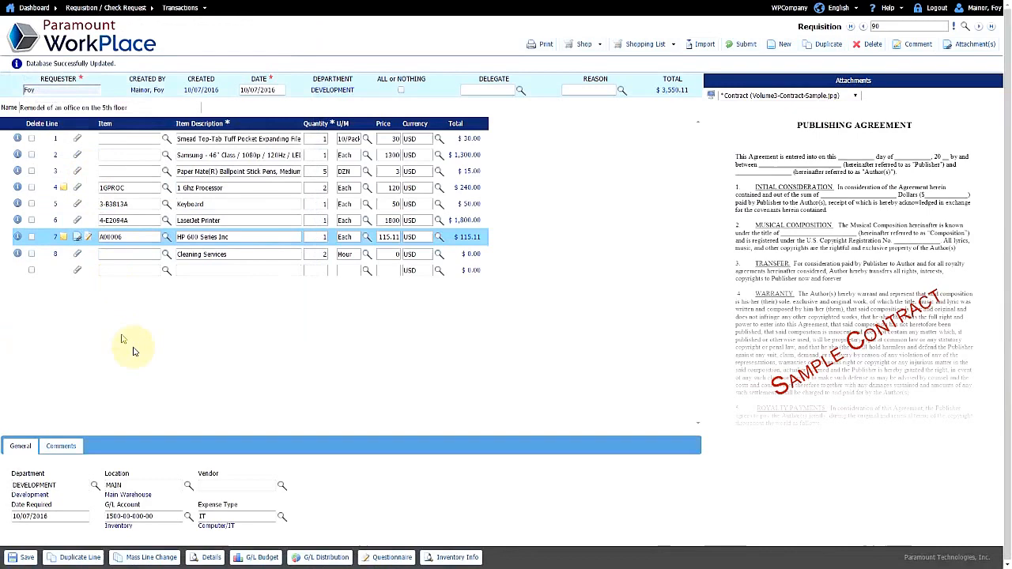
left_click(239, 254)
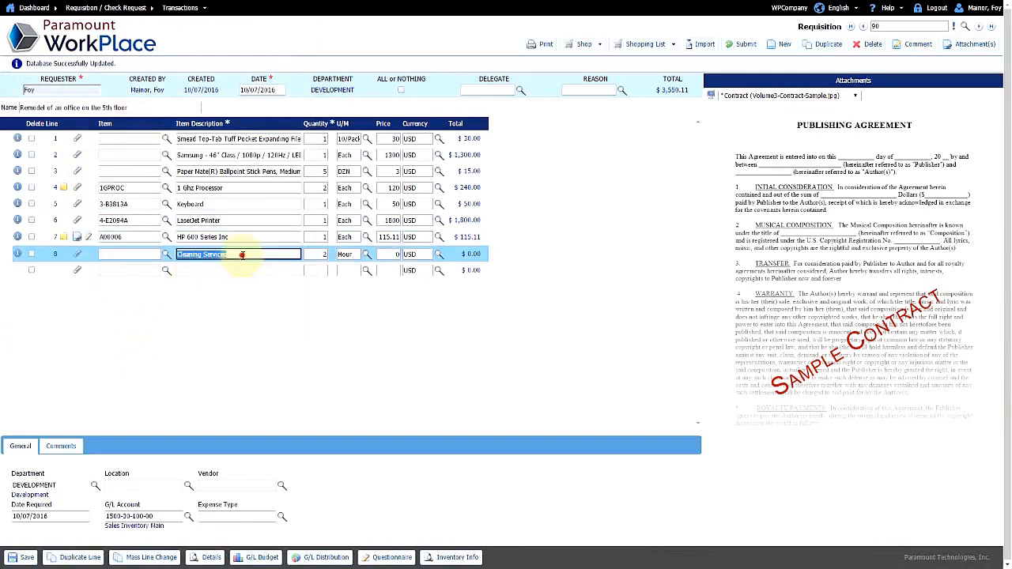
left_click(257, 557)
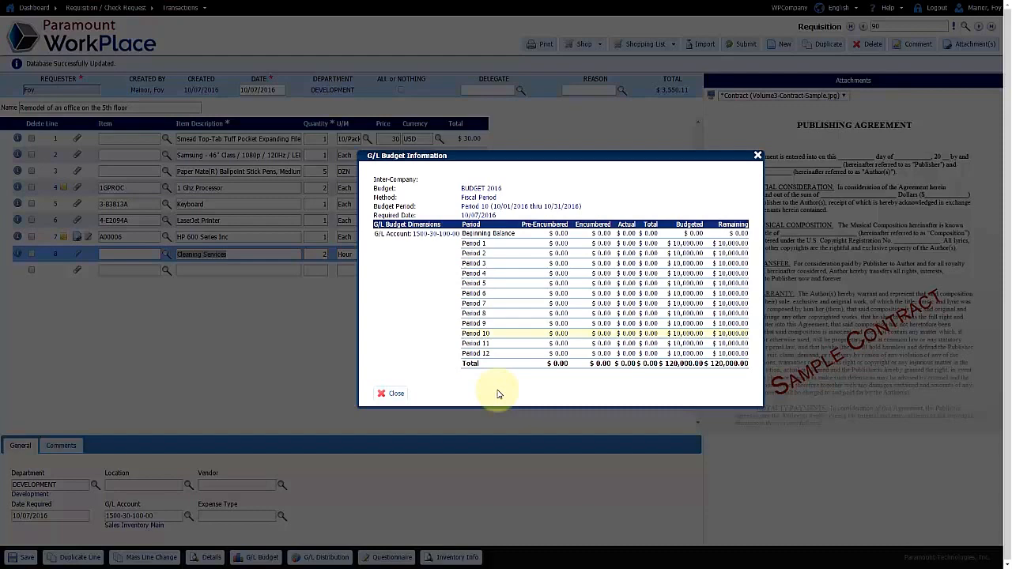
left_click(378, 393)
left_click(329, 556)
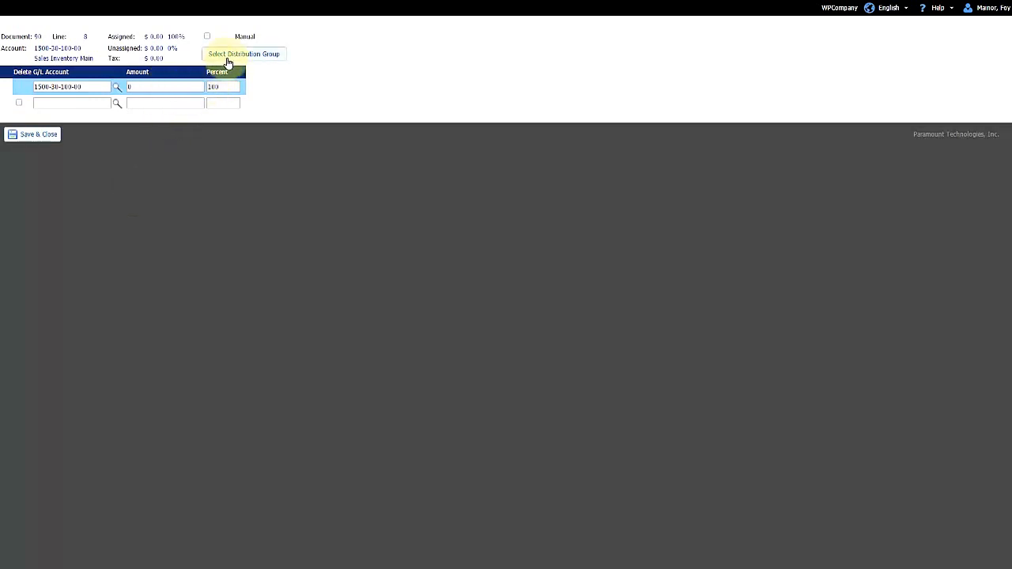
Step: Save and close line 8's G/L distribution, returning to requisition 90
left_click(39, 141)
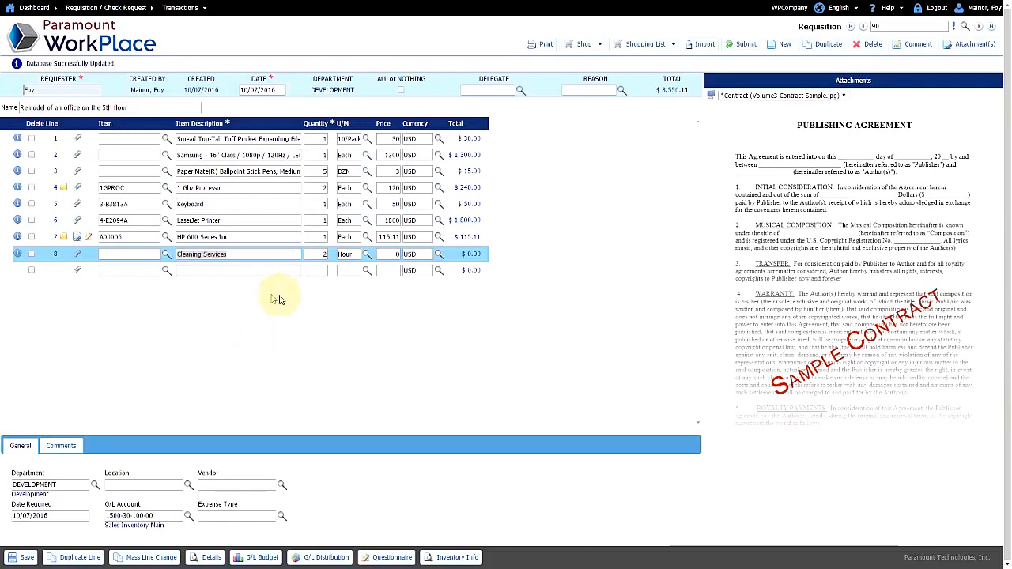
Step: Submit requisition 90 and confirm Yes to send it for approval
left_click(743, 43)
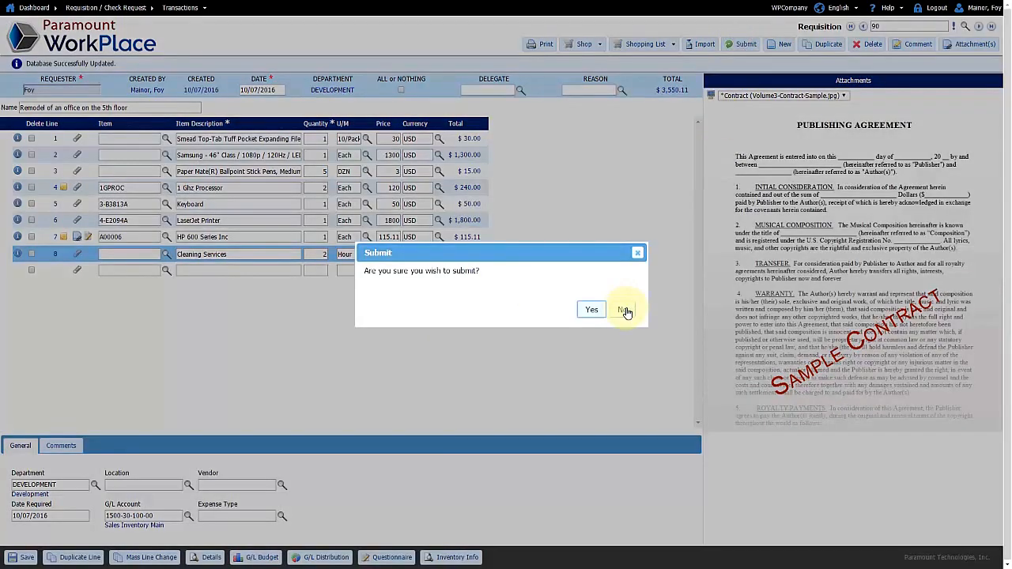
left_click(591, 311)
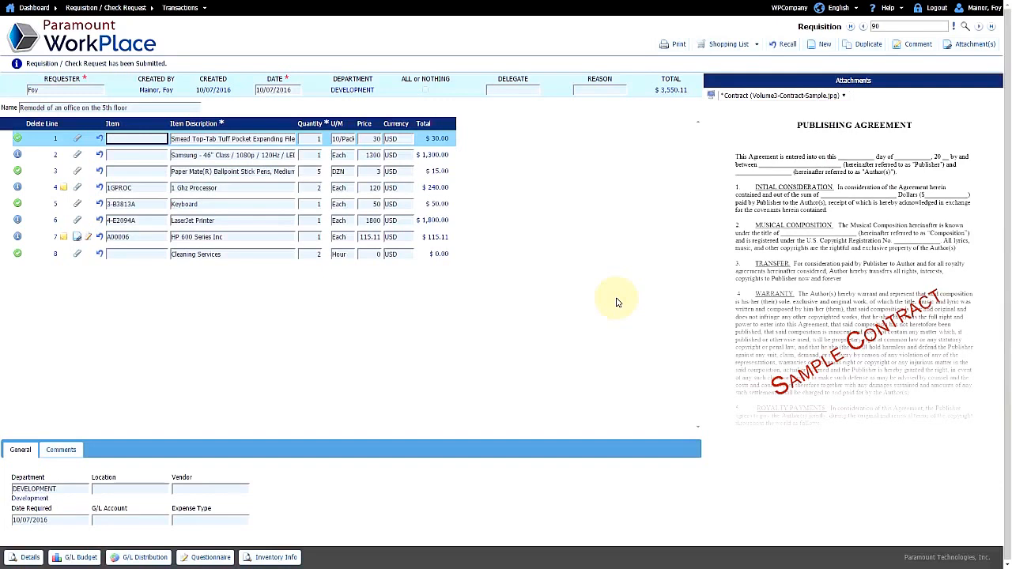
left_click(231, 220)
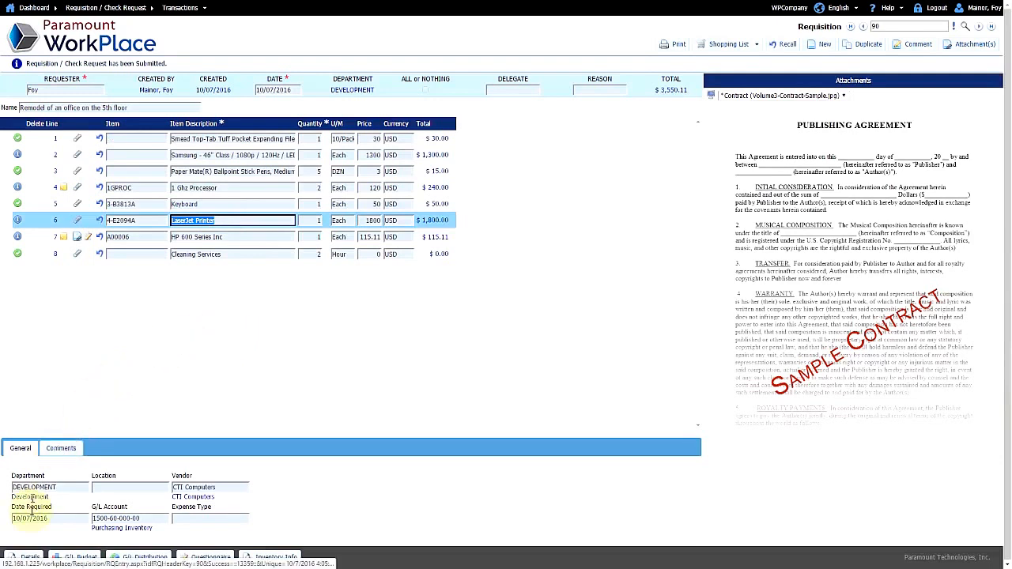
left_click(29, 559)
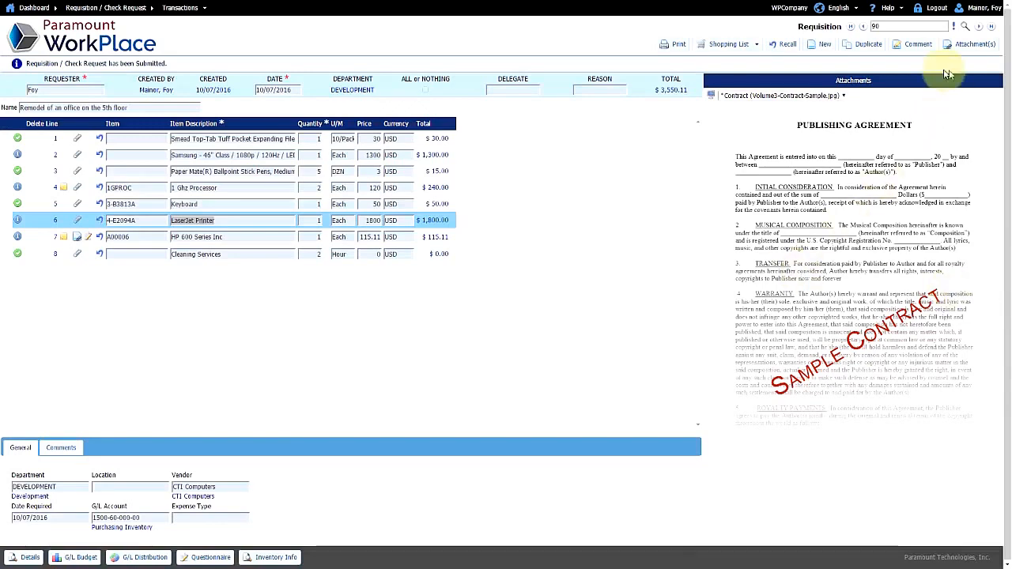
Step: Log out of WorkPlace and centre the Outlook approval e-mail for requisition 82
left_click(937, 9)
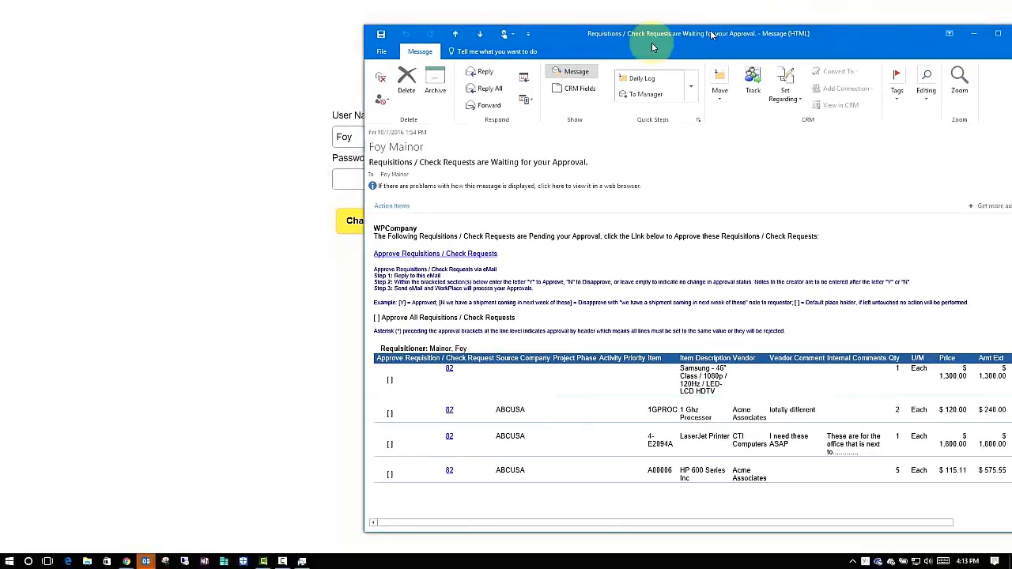
left_click_drag(717, 29, 508, 24)
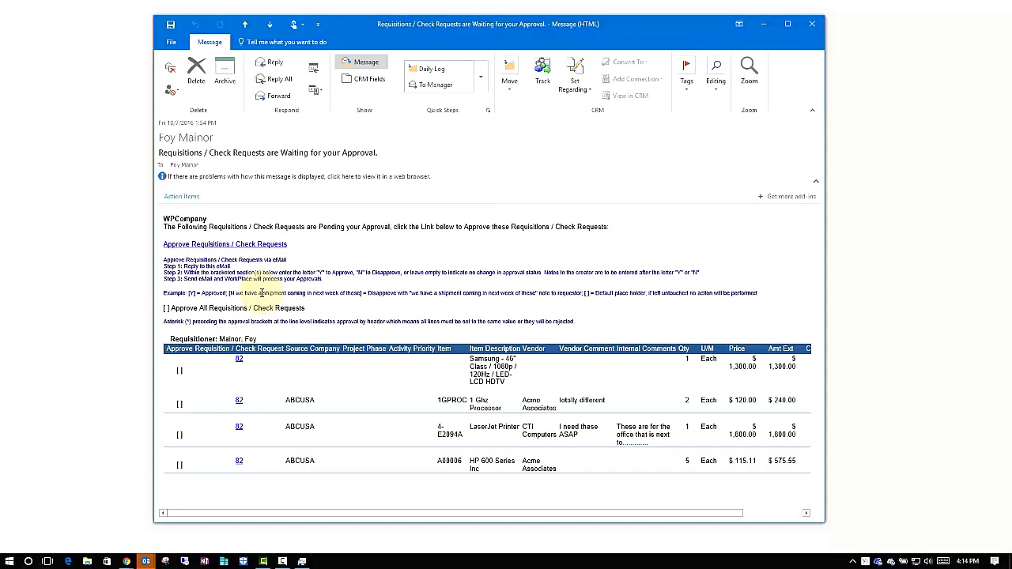
left_click(269, 63)
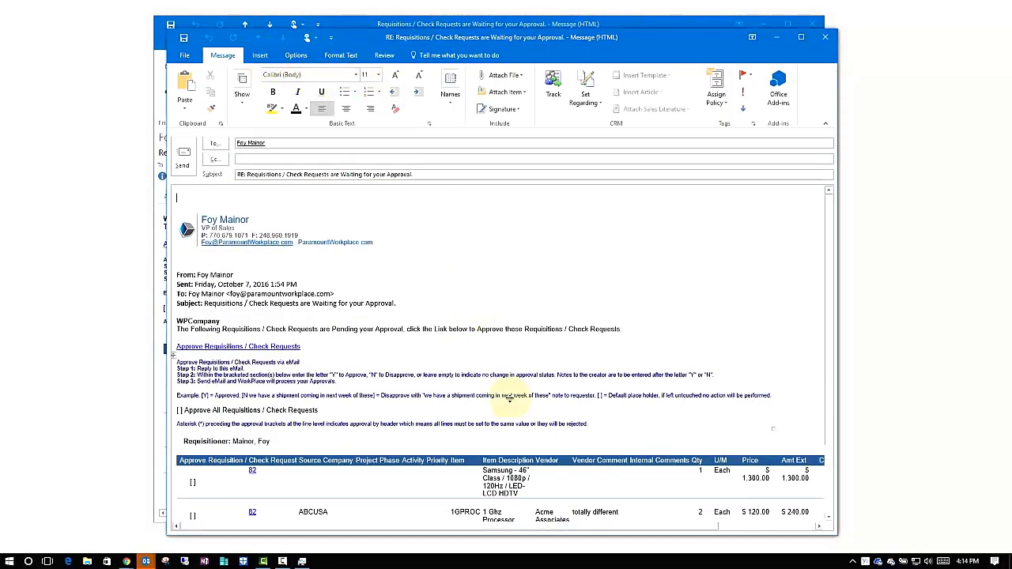
scroll(511, 399, "down", 1)
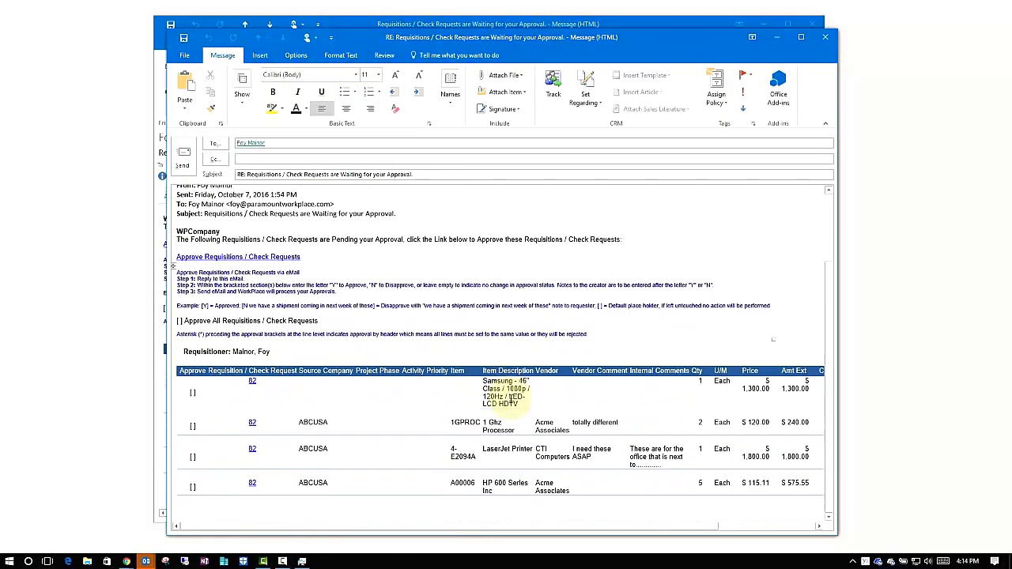
left_click(179, 320)
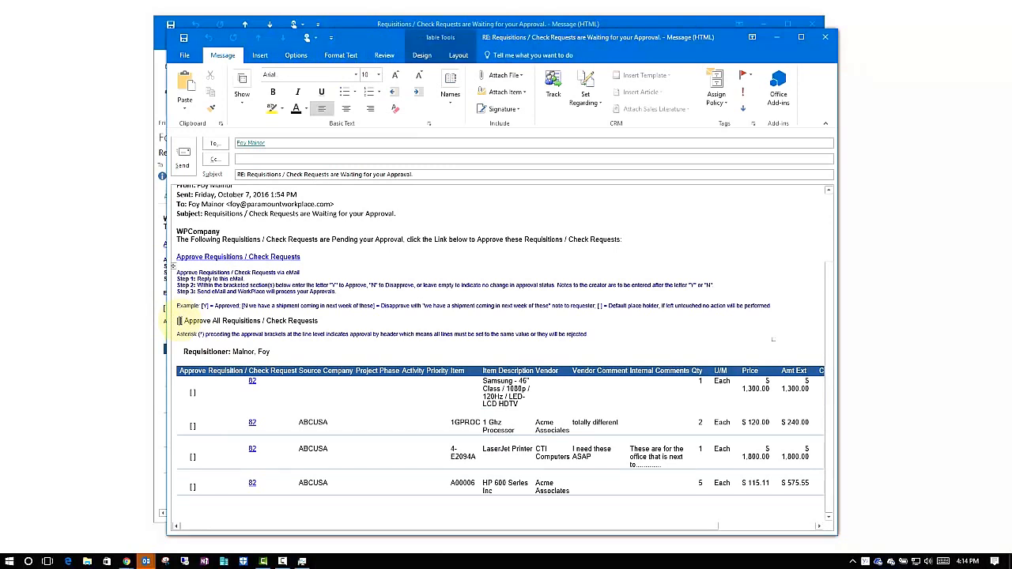
type("Y")
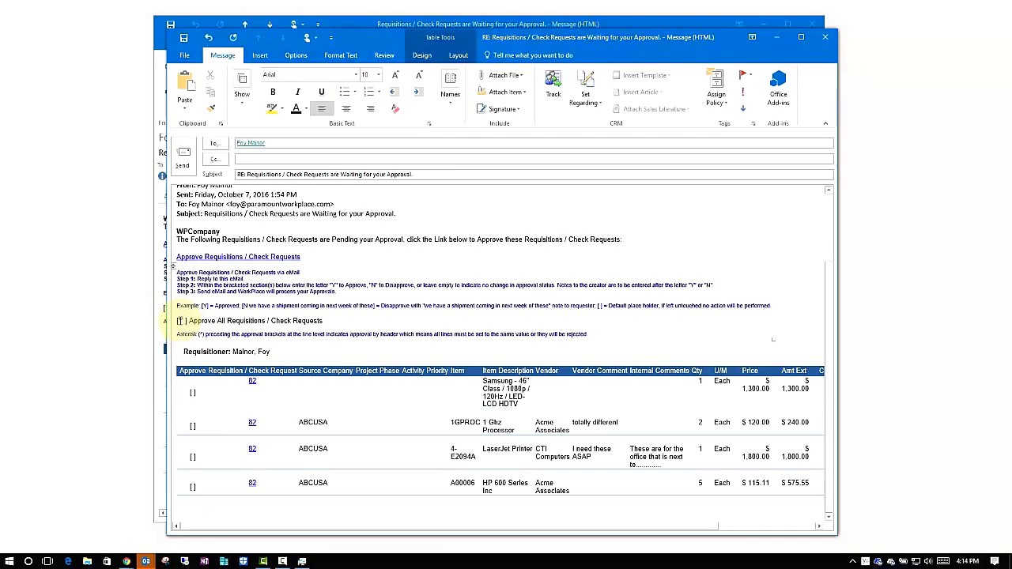
key("BackSpace")
type("N")
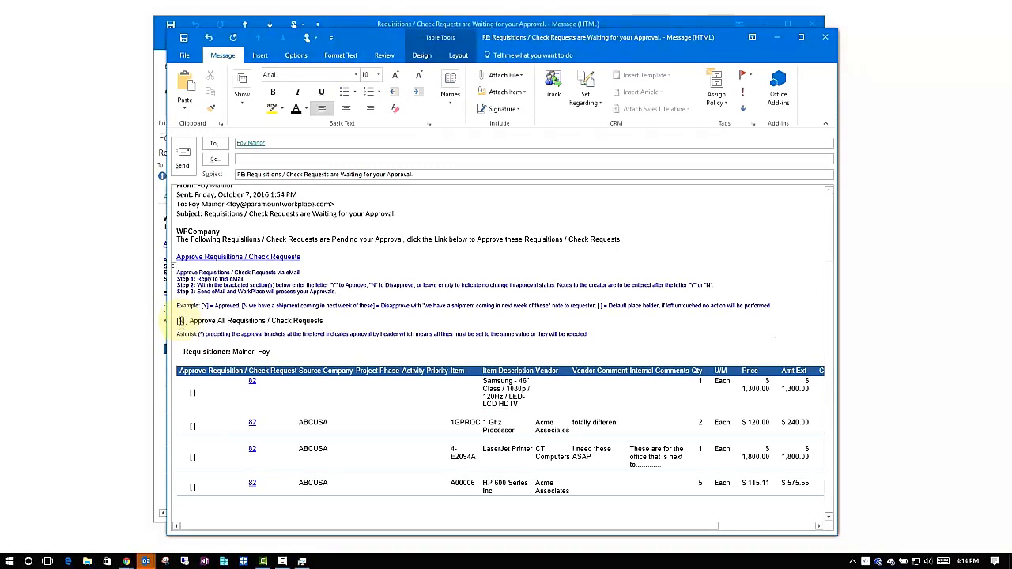
key("BackSpace")
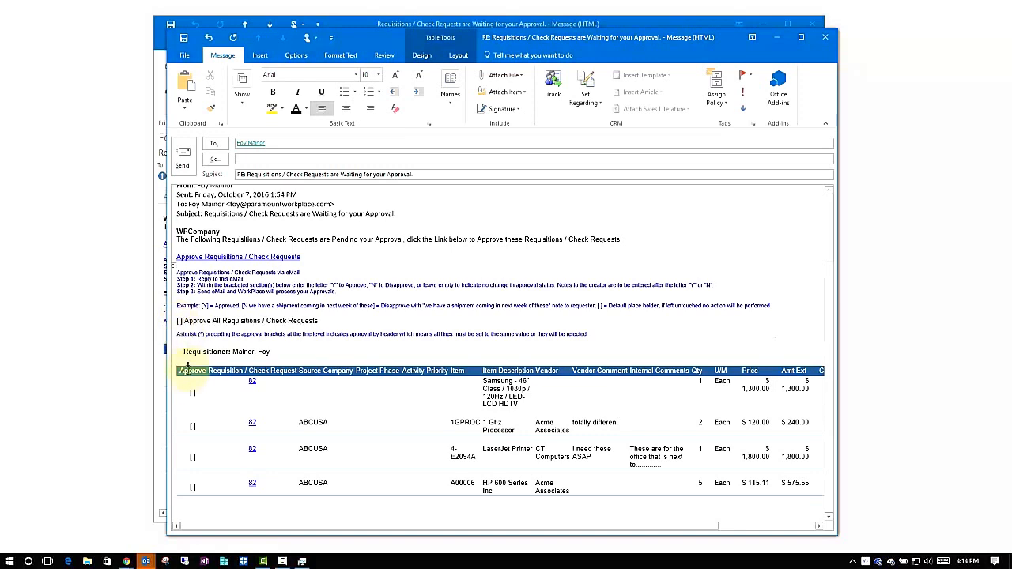
left_click(192, 393)
type("Y")
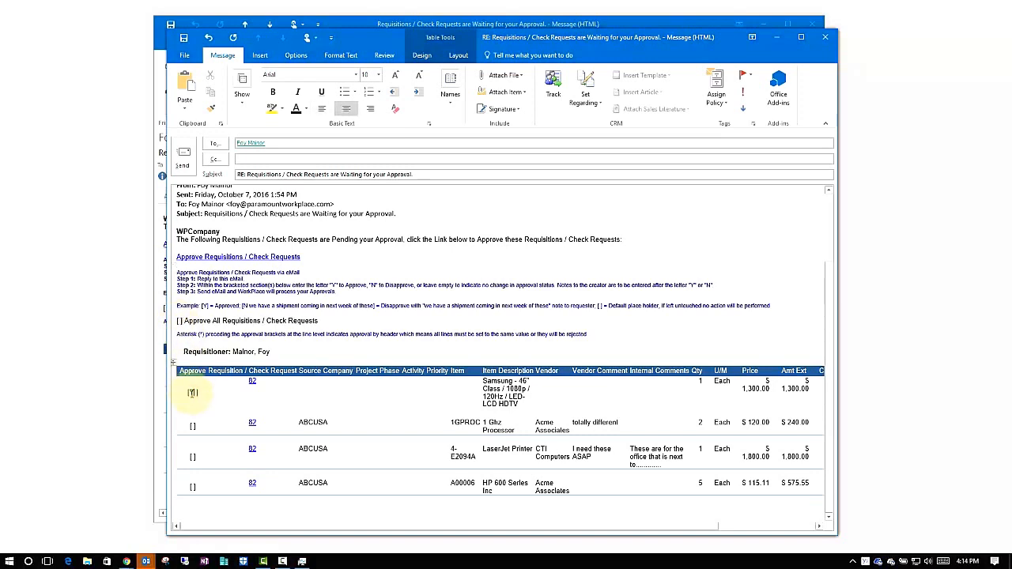
left_click(192, 426)
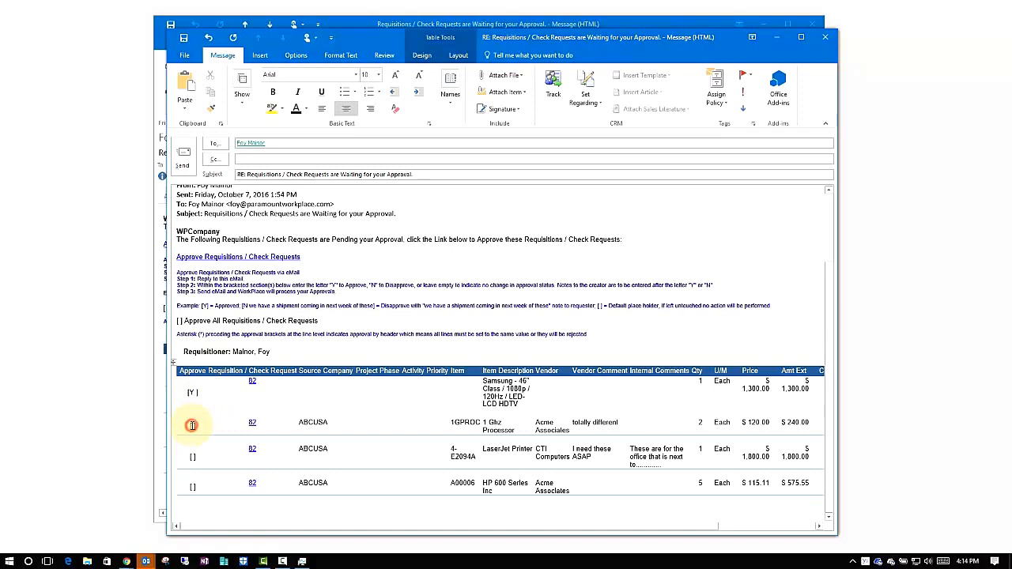
type("N Notes to the requester")
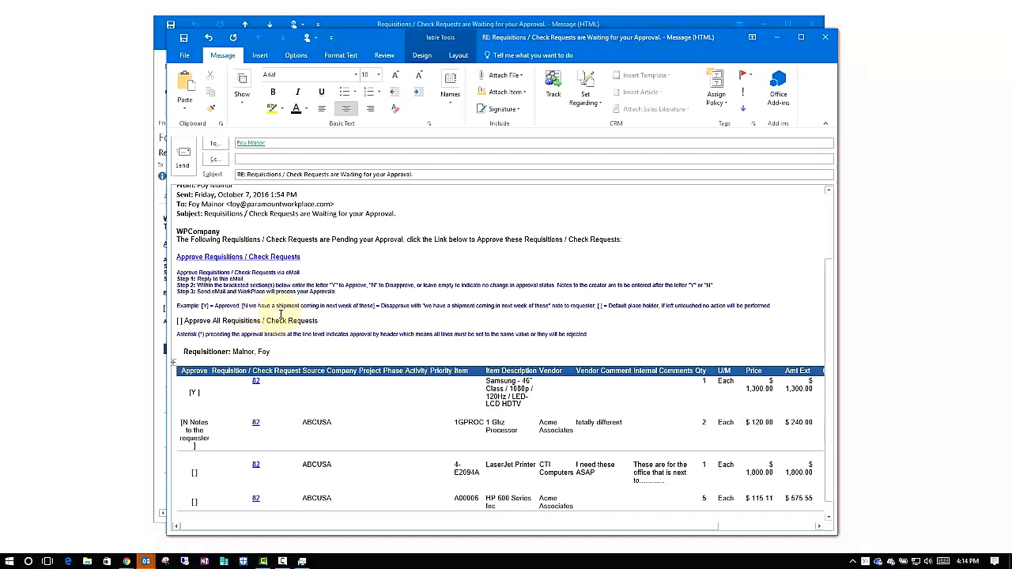
left_click(825, 37)
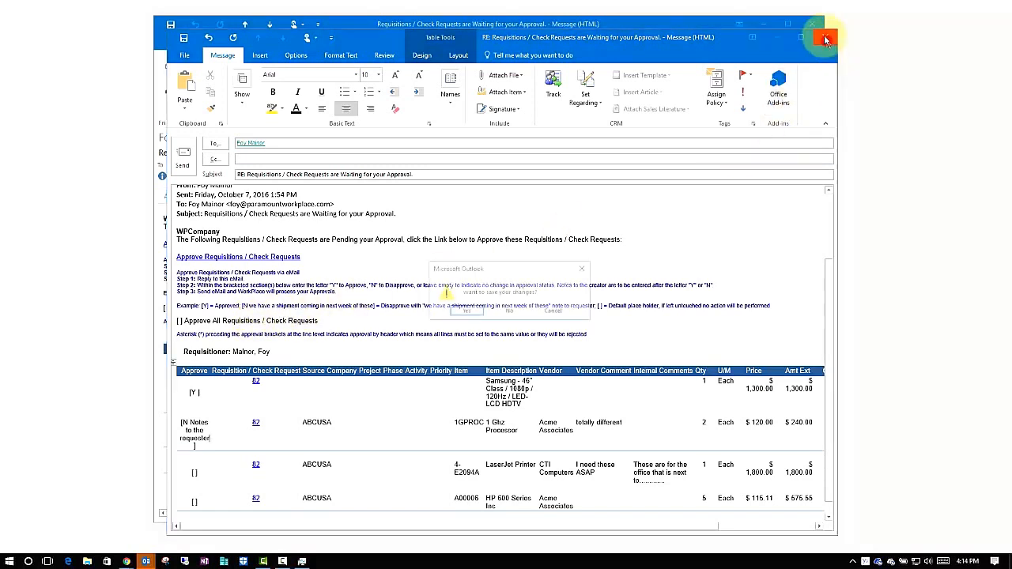
left_click(509, 311)
left_click(815, 25)
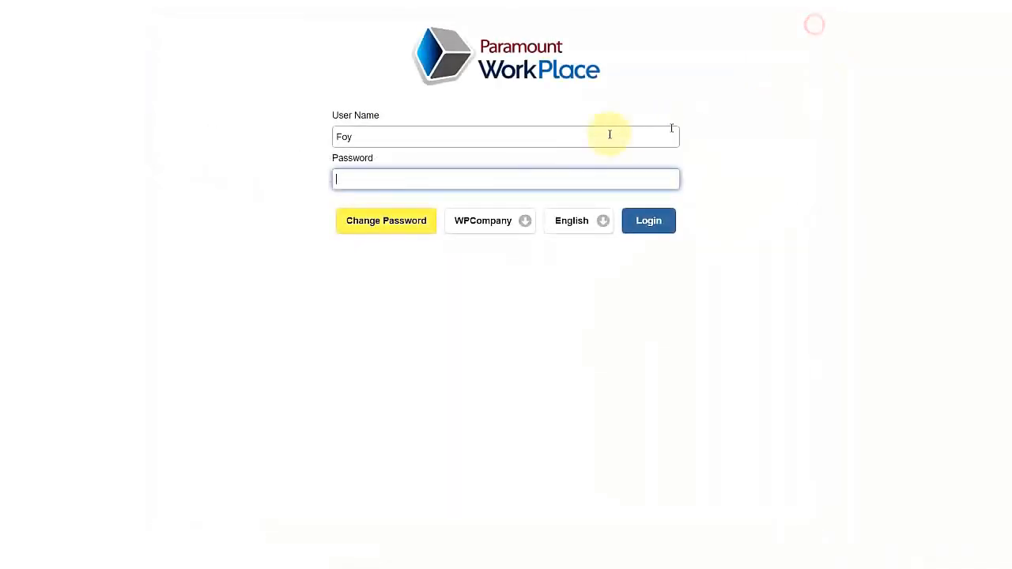
Step: Sign in with the approver's user name and password and load pending requisitions 72, 74, 75, 90
double_click(502, 136)
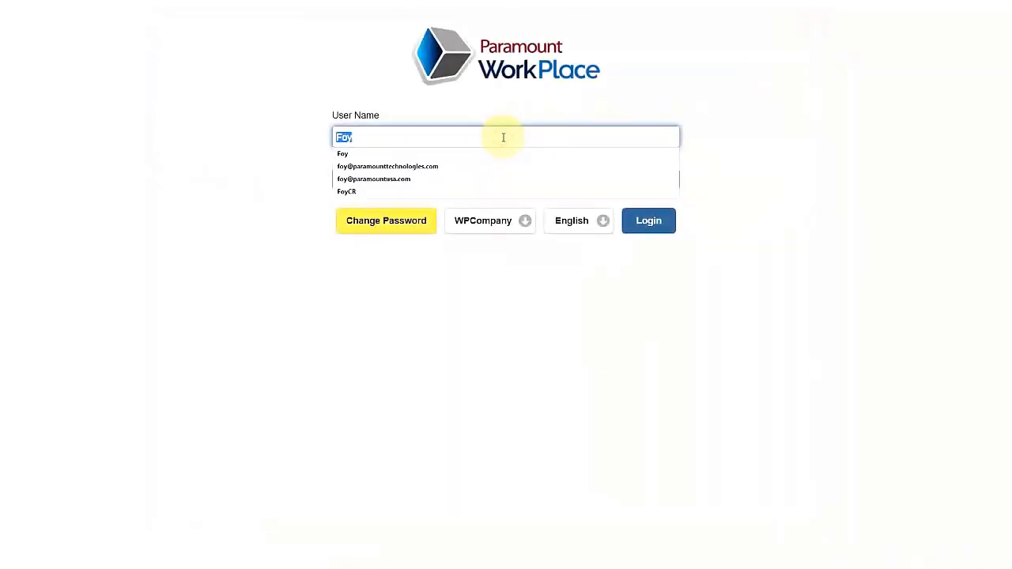
type("Lisa")
key("Tab")
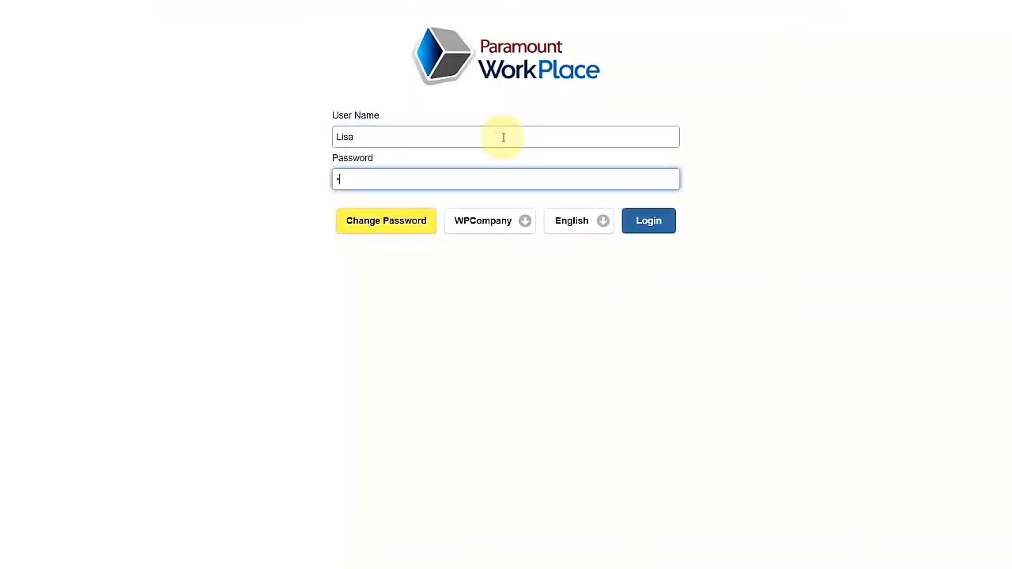
key("Return")
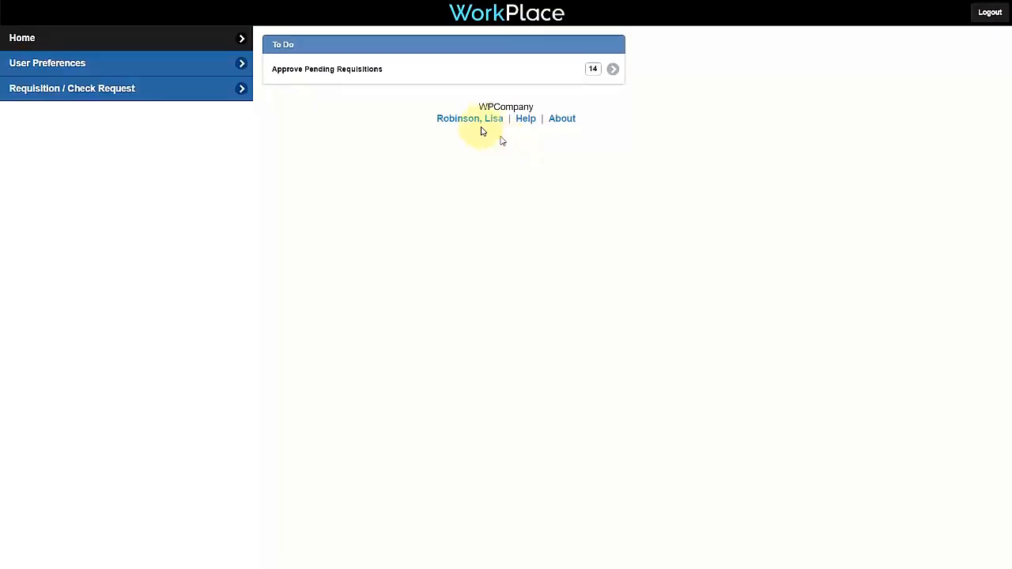
left_click(431, 73)
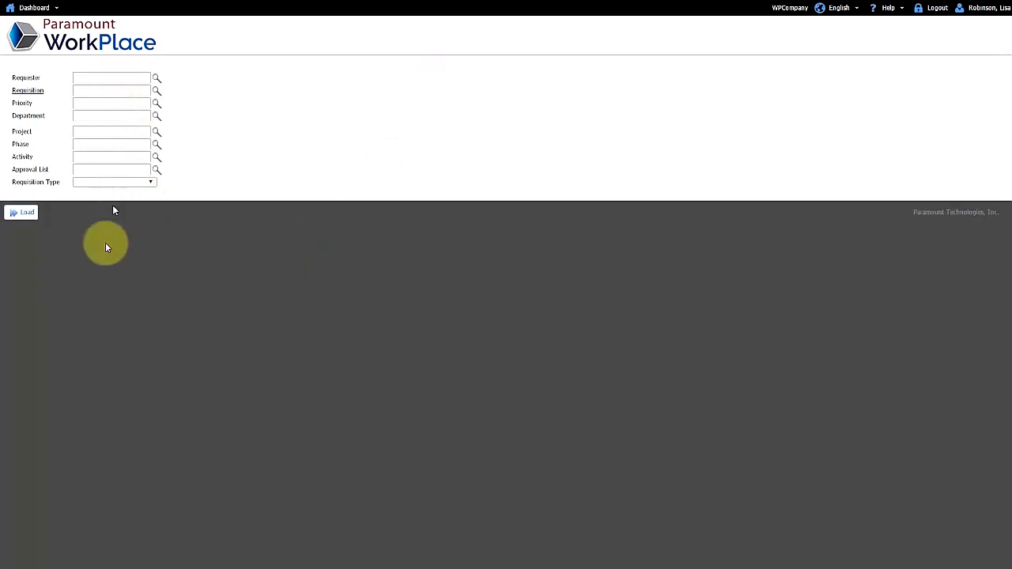
left_click(30, 215)
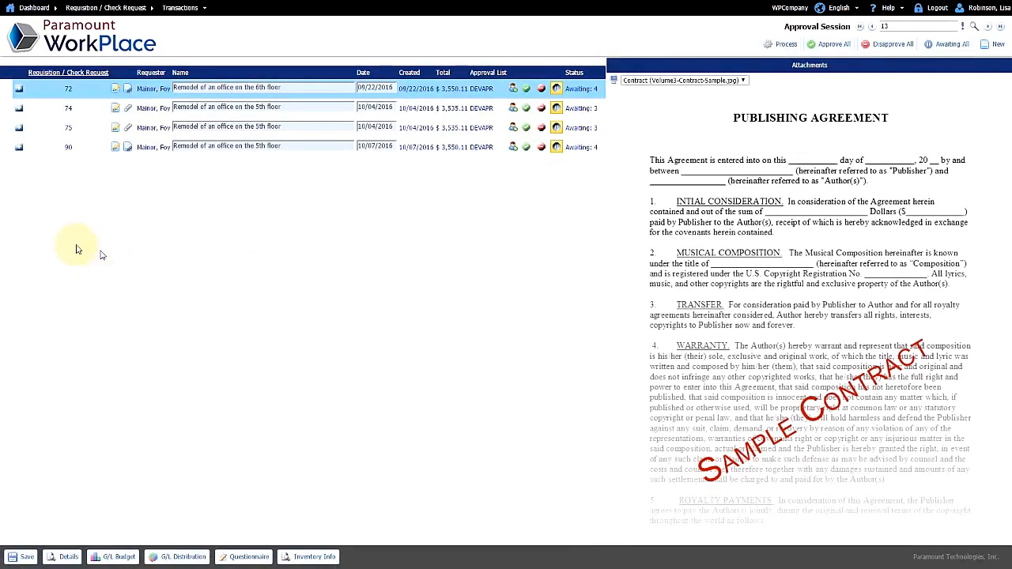
Step: Open requisition 90 and review line 7's (HP 600 Series) general and vendor details
left_click(19, 150)
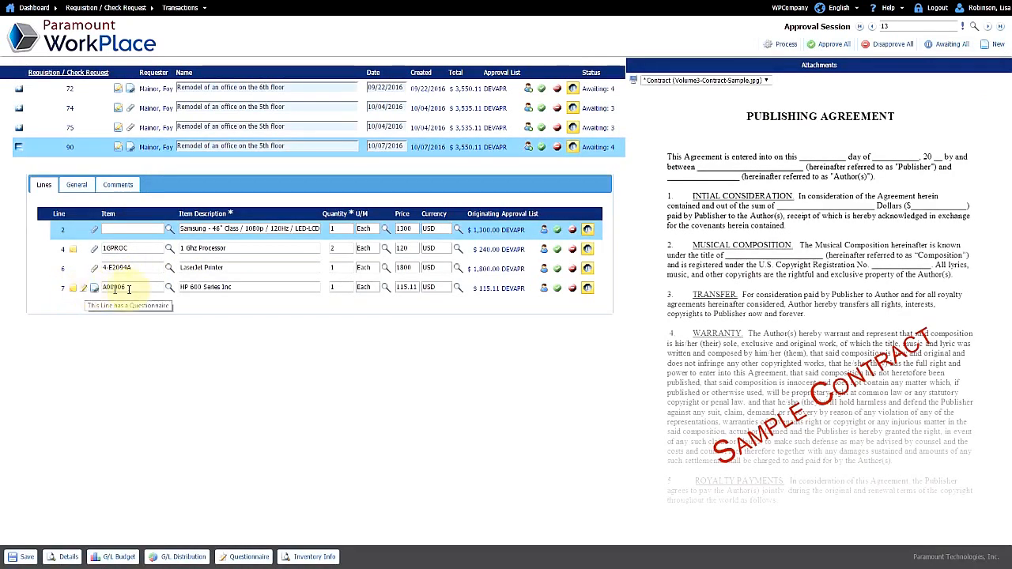
left_click(191, 287)
left_click(77, 184)
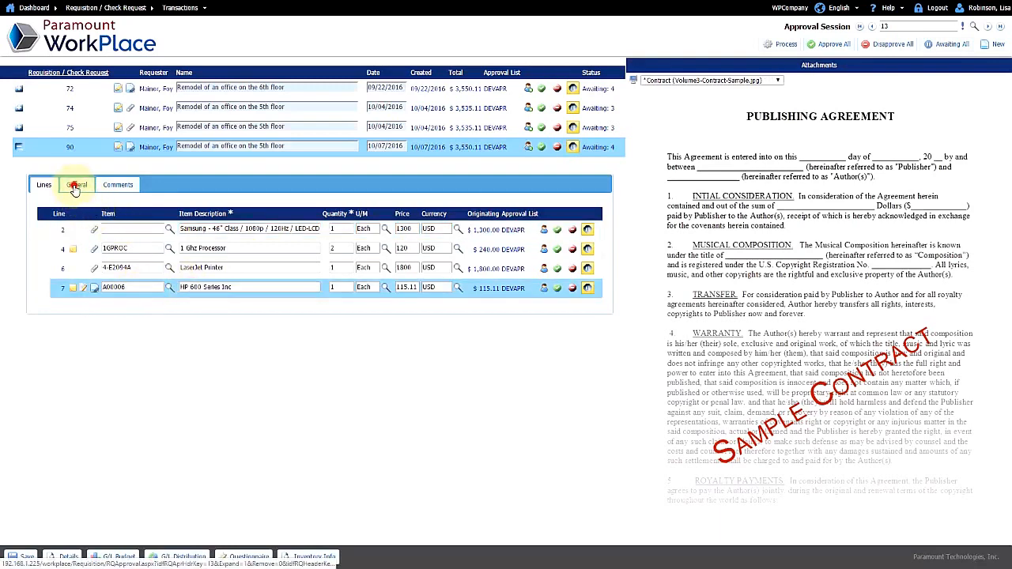
left_click(117, 185)
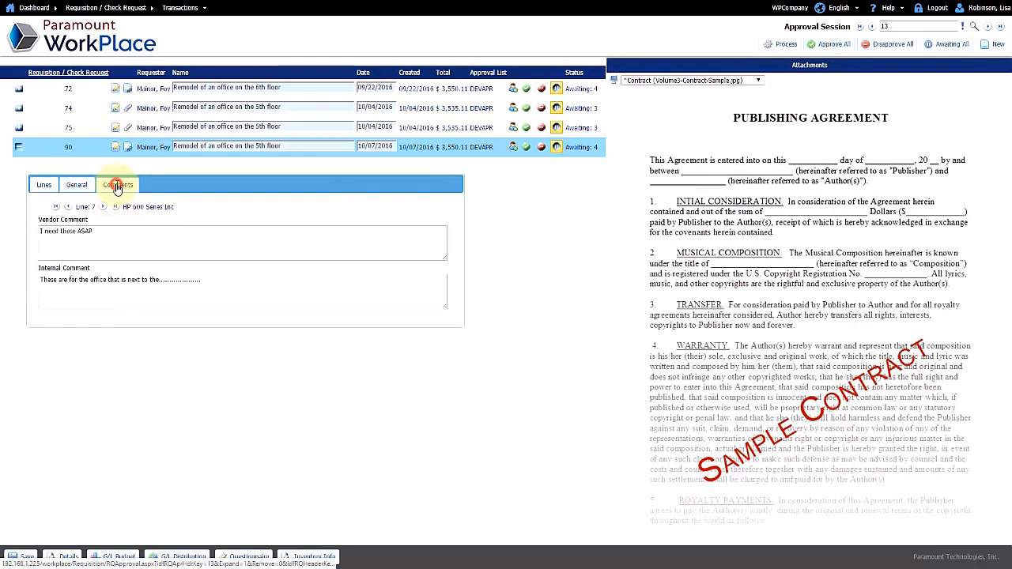
left_click(44, 184)
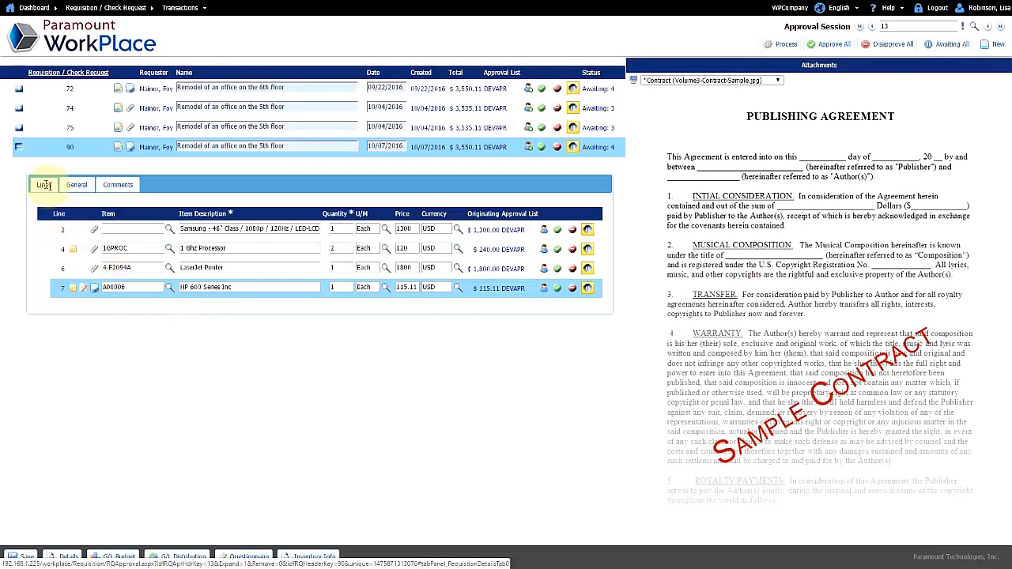
Step: Set line 2, the Samsung TV, to vendor Acme Associates and return to the line list
left_click(207, 232)
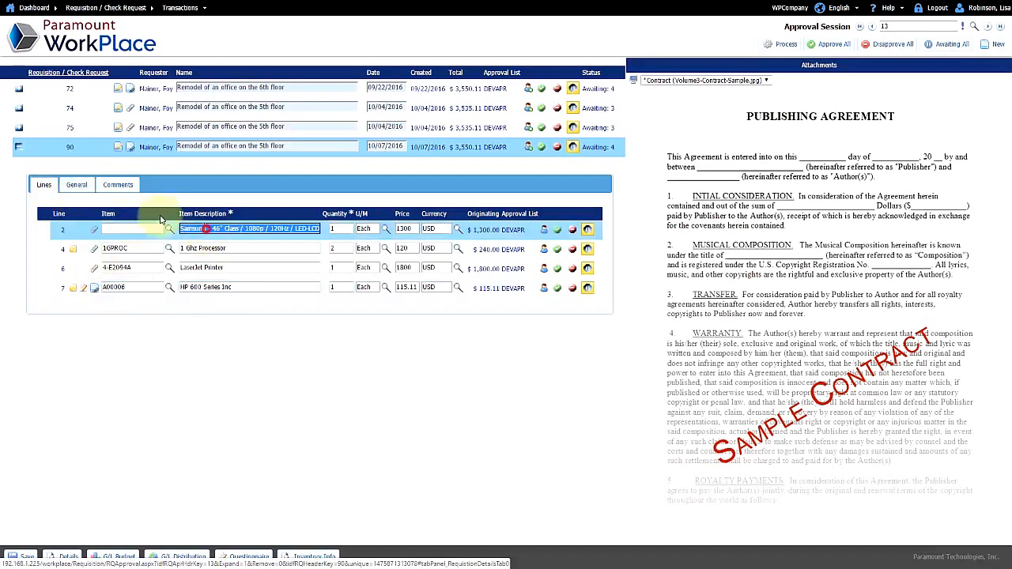
left_click(77, 184)
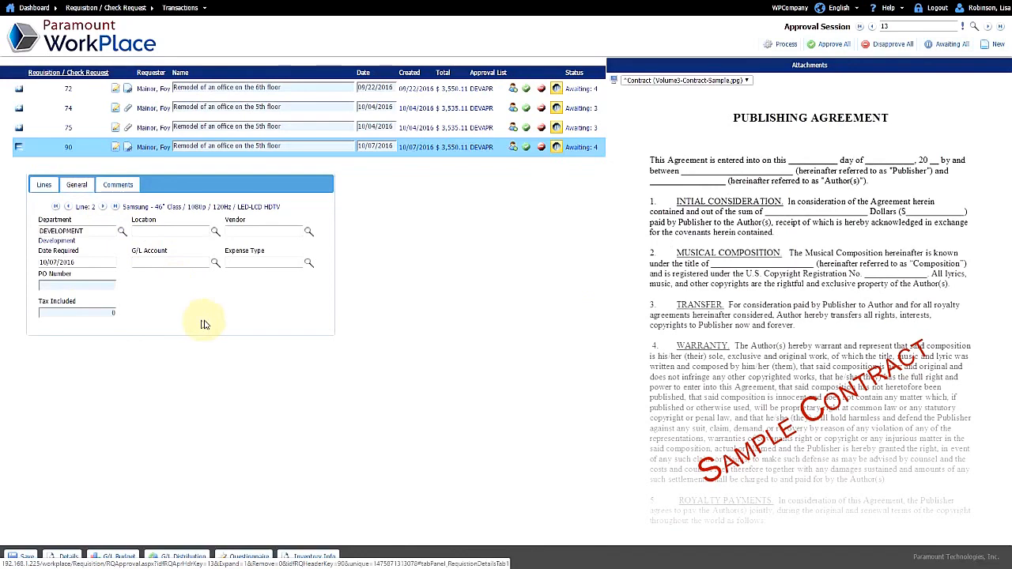
left_click(308, 231)
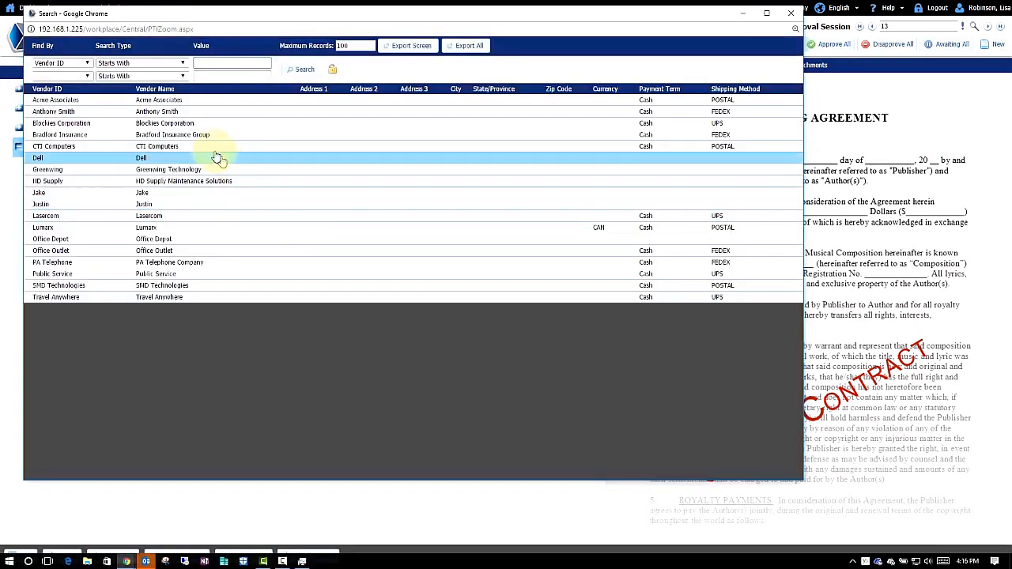
left_click(190, 100)
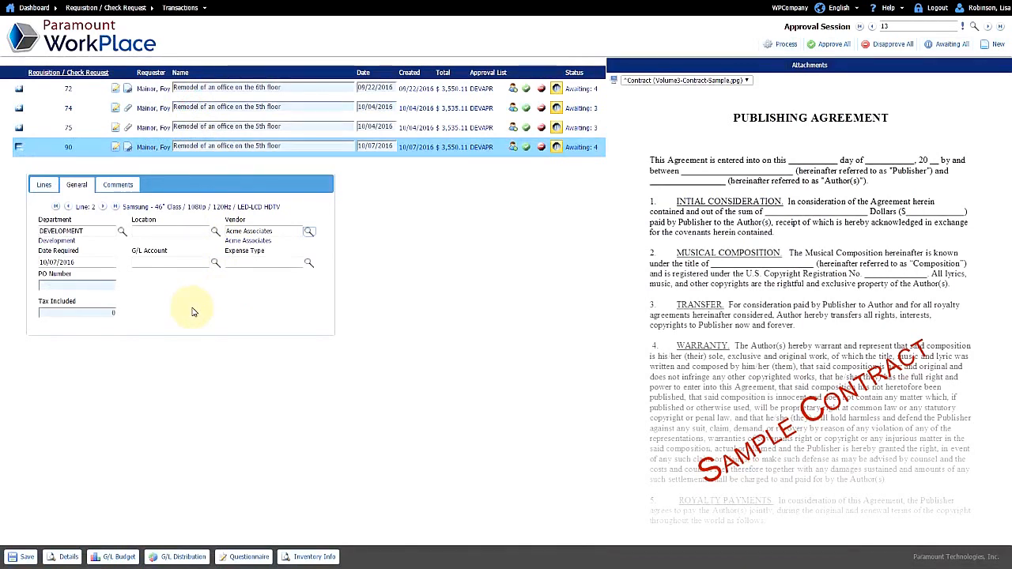
left_click(44, 186)
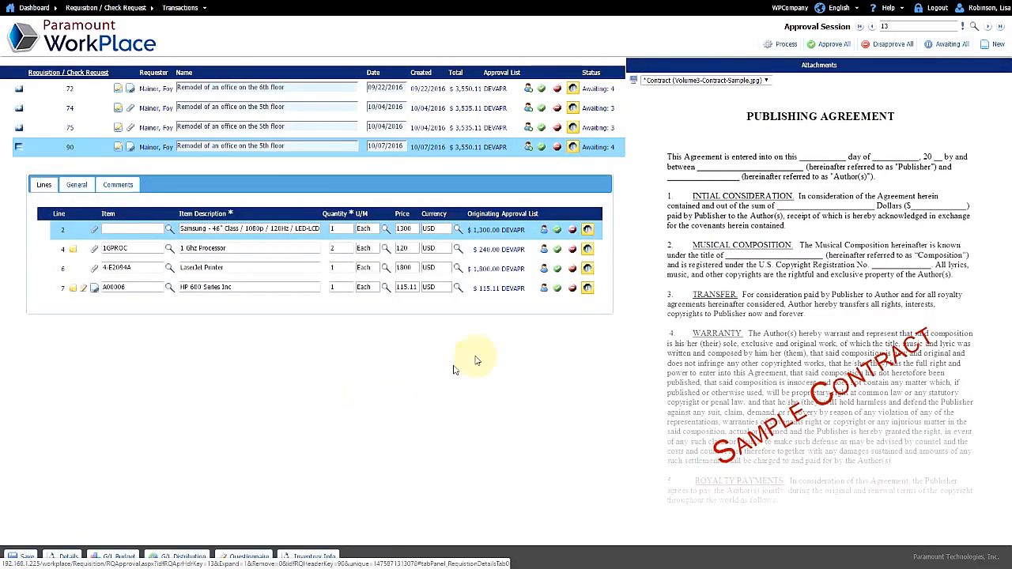
left_click(544, 232)
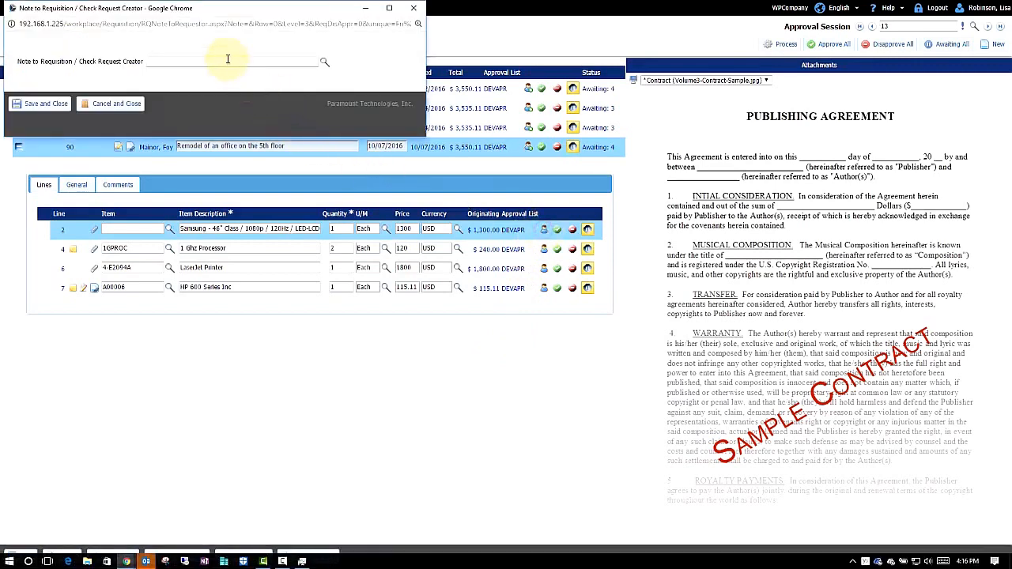
Step: Save the note 'changes, comments, instructions' to the creator on line 2
left_click(226, 60)
type("chnages")
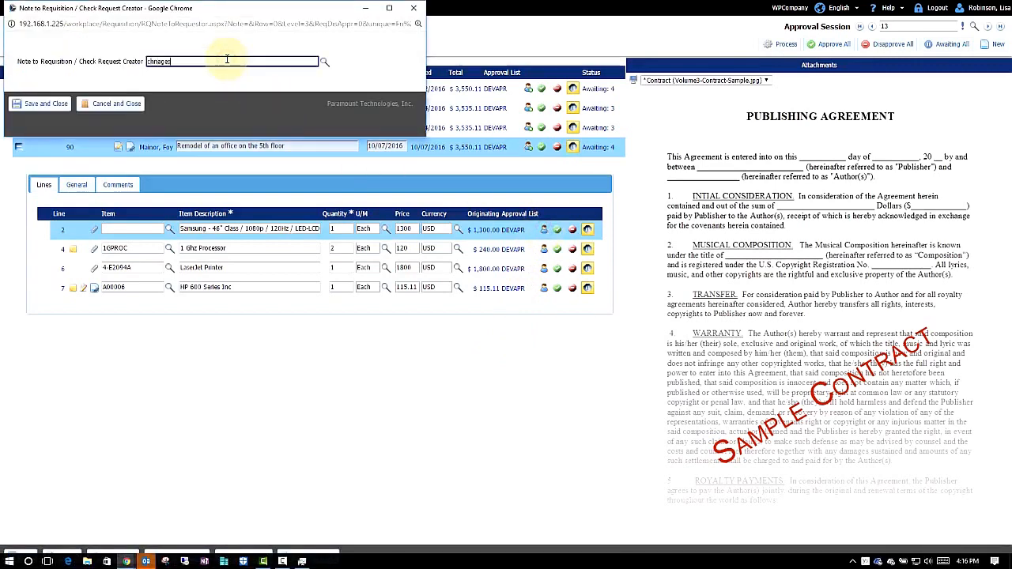
key("BackSpace")
key("BackSpace")
key("BackSpace")
key("BackSpace")
key("BackSpace")
type("anges, comments, instructions")
left_click(57, 104)
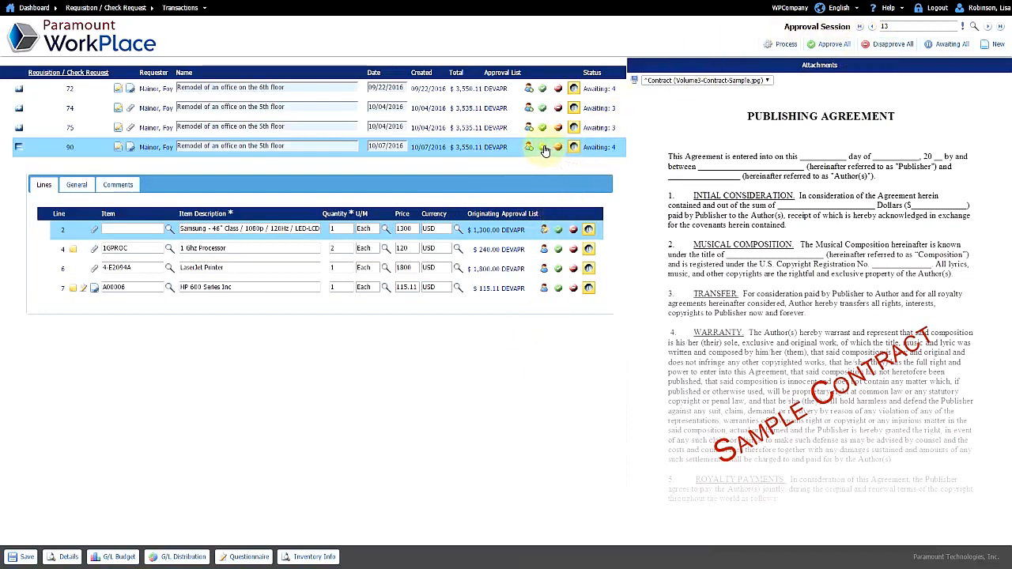
Step: Approve line 2 (Samsung TV), line 4 (1 Ghz Processor) and line 7 (HP 600 Series)
left_click(559, 230)
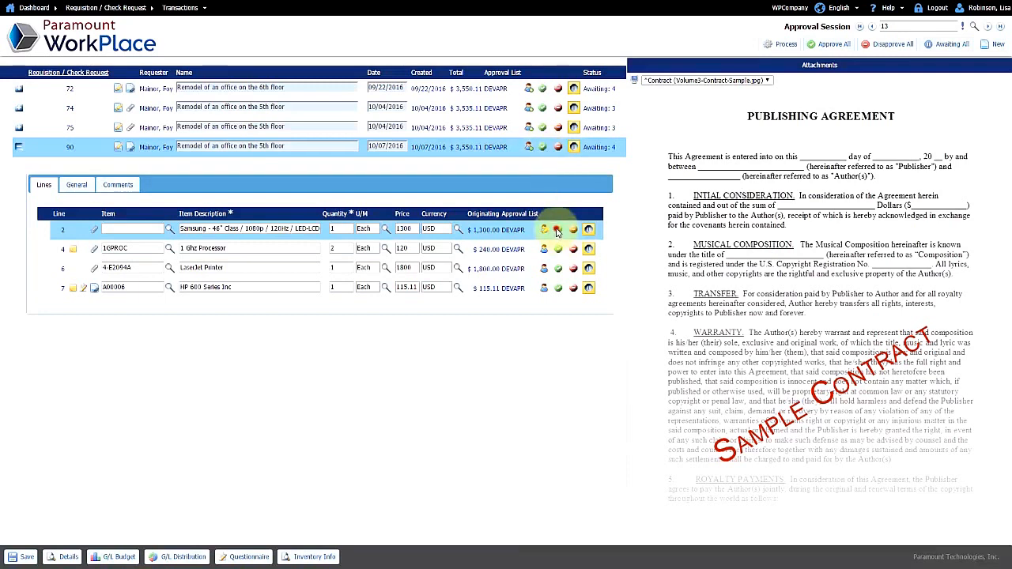
left_click(558, 249)
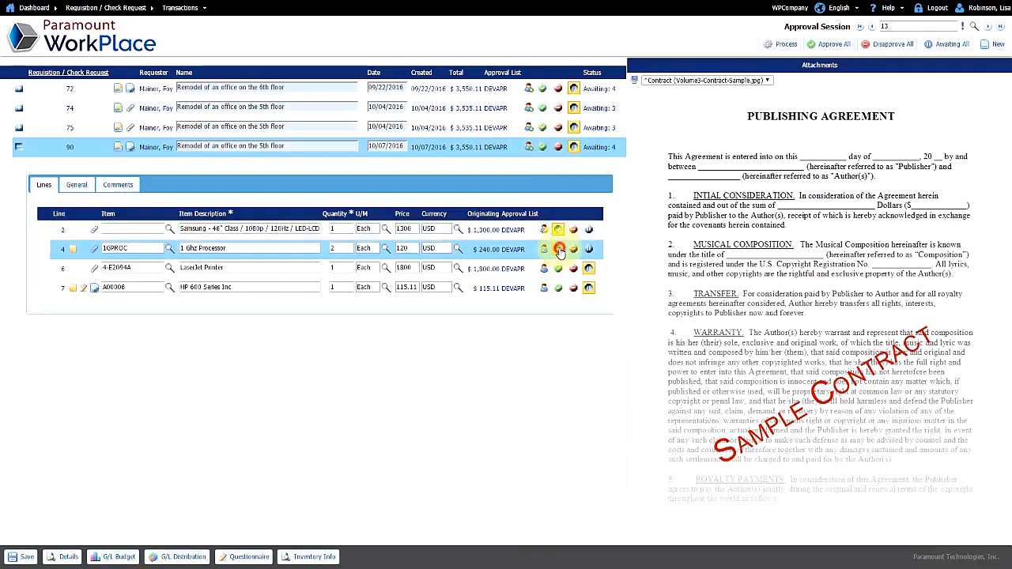
left_click(557, 288)
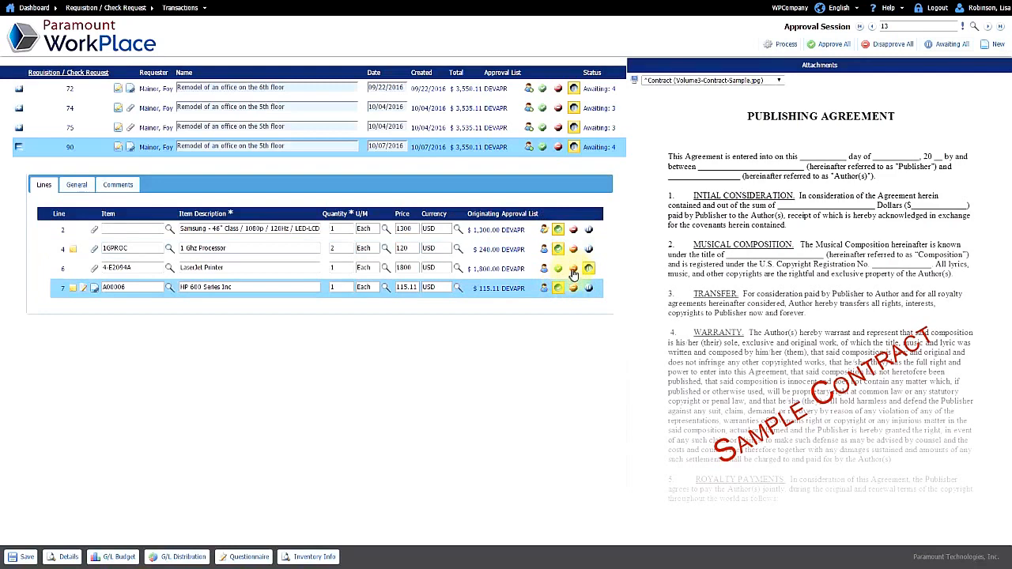
Step: Disapprove the LaserJet Printer line with a note to find a cheaper printer, then process the decisions
left_click(573, 269)
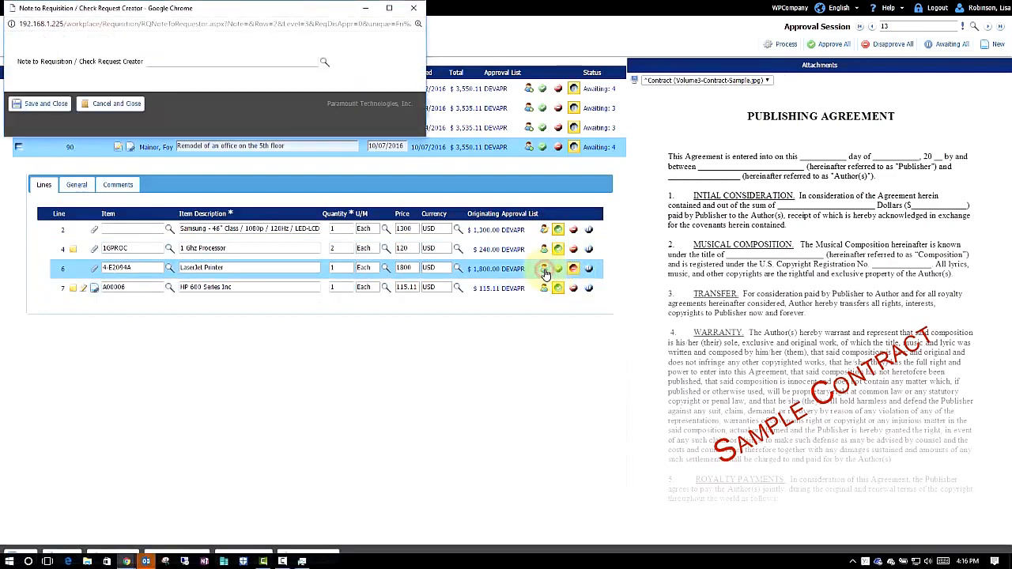
left_click(193, 61)
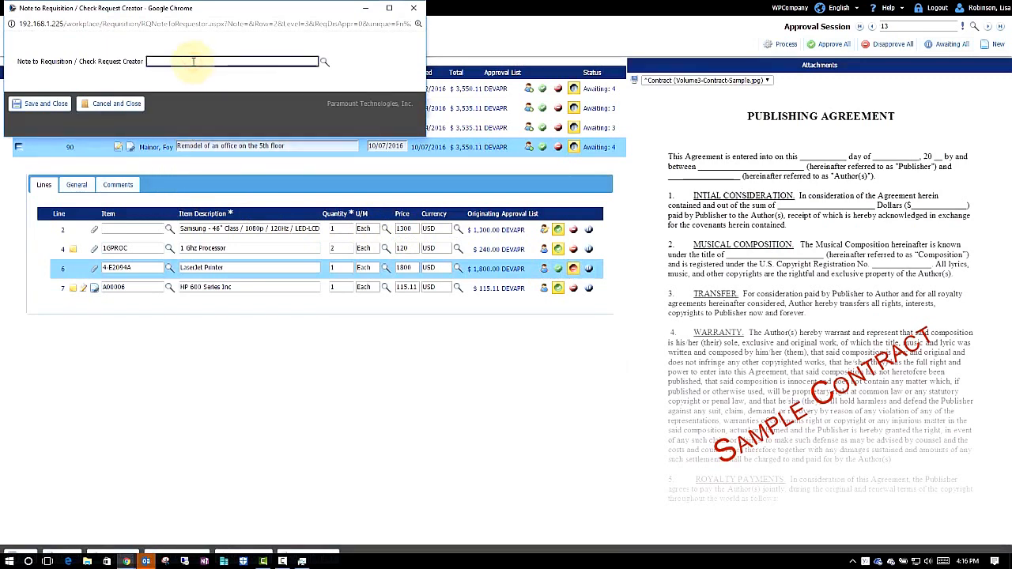
type("Find a cheaper printer and resubmit")
left_click(56, 112)
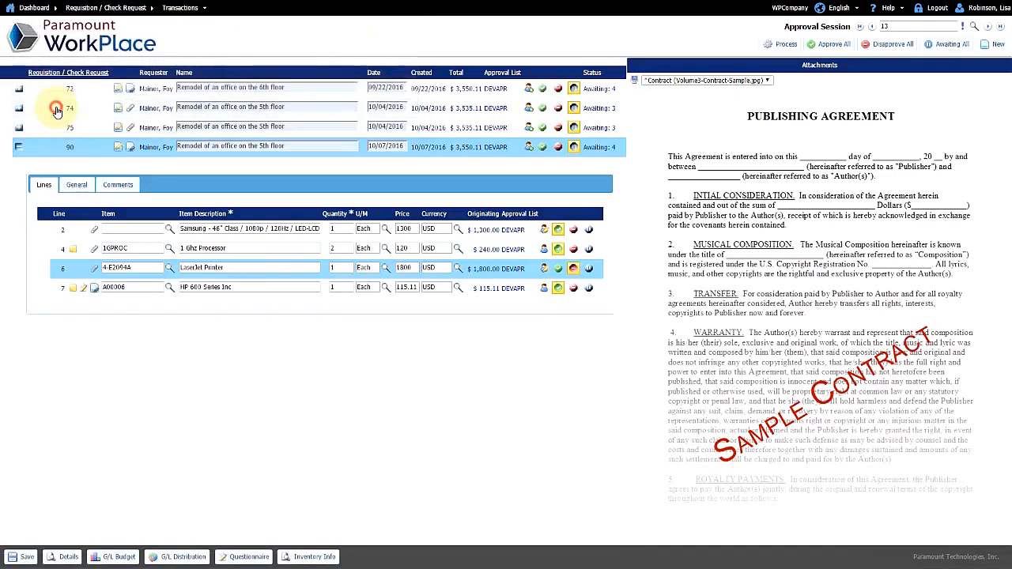
left_click(574, 271)
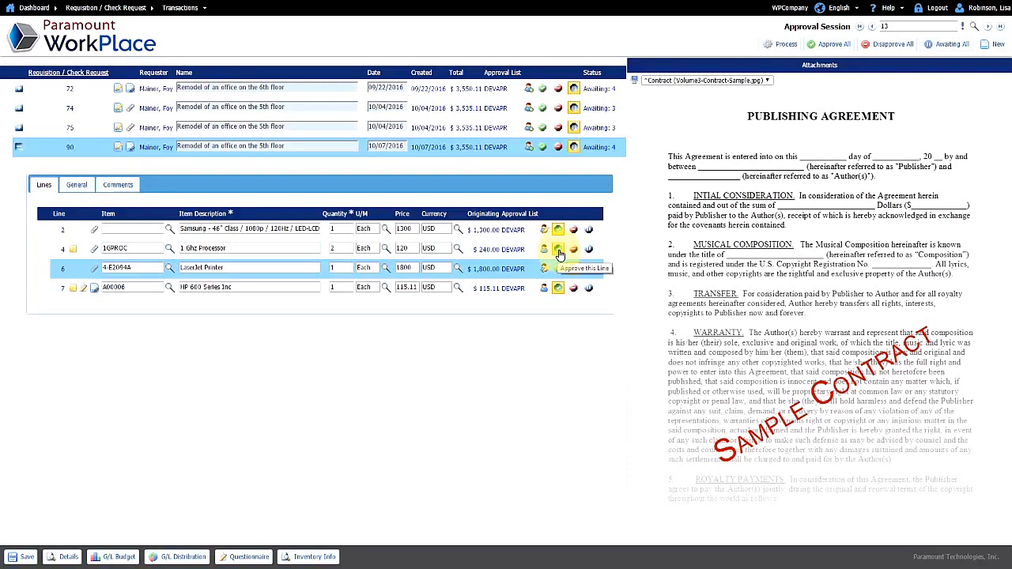
left_click(782, 45)
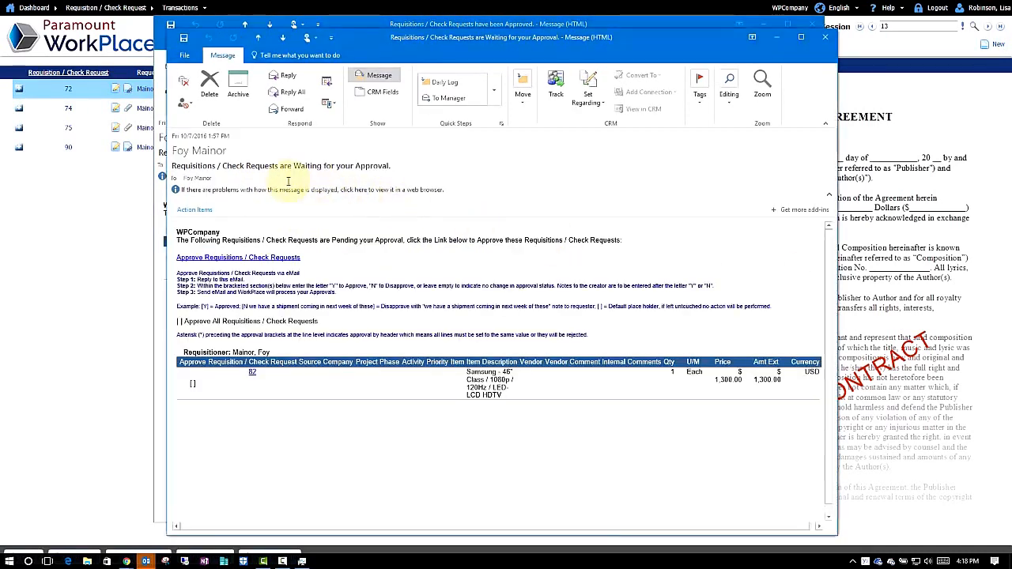
Step: Close the pending and approved notification e-mails and go back to the Requisition / Check Request menu
left_click(828, 40)
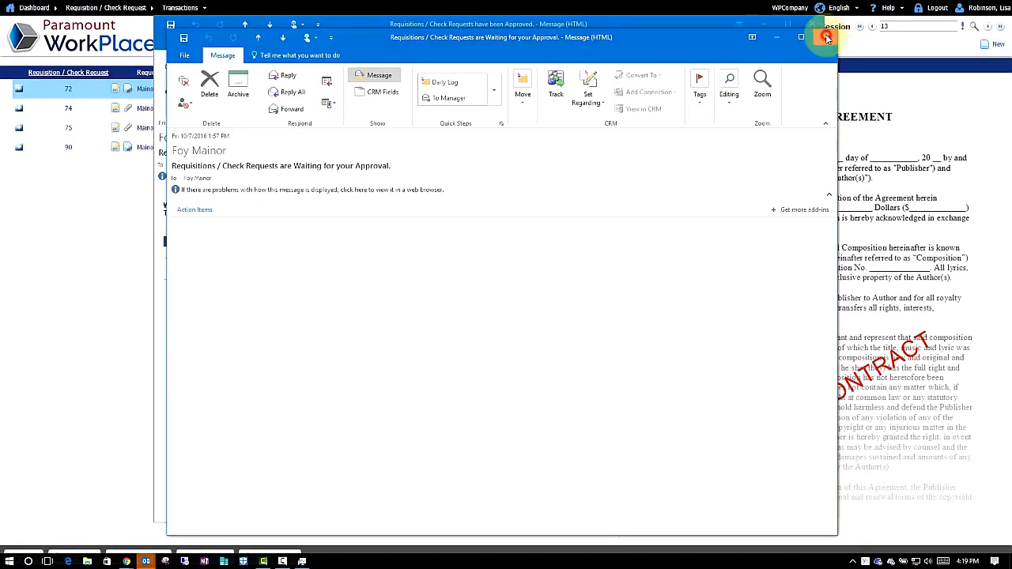
left_click(812, 27)
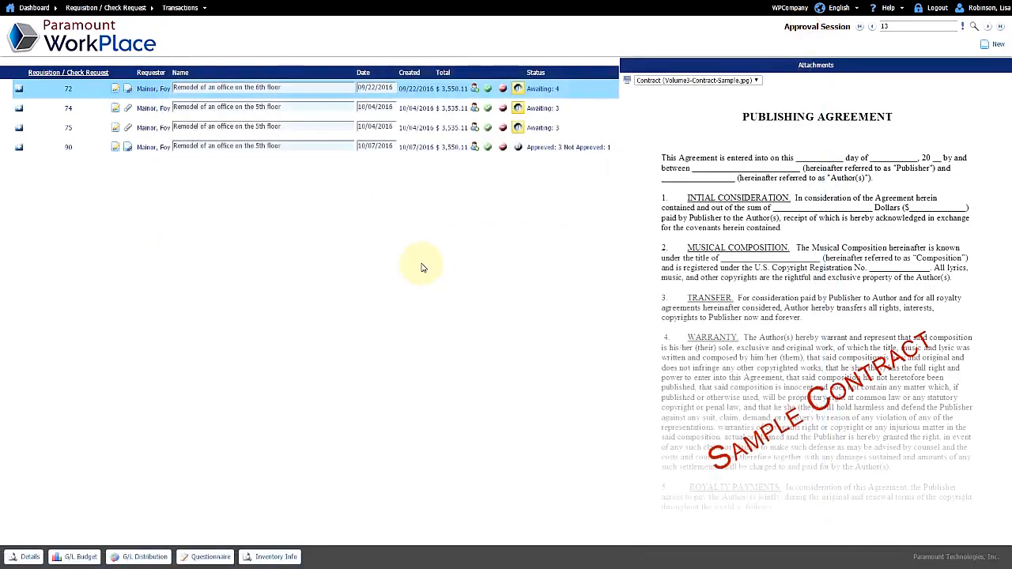
right_click(421, 267)
left_click(431, 273)
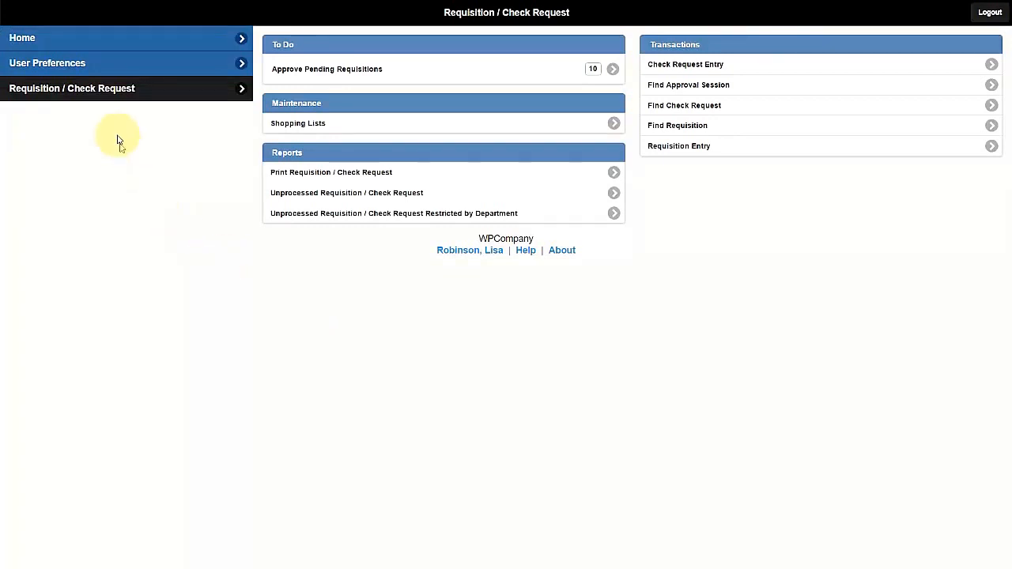
left_click(127, 63)
Step: Turn Alternate Approvers on, view its schedule, switch it back off, then log out
left_click(277, 57)
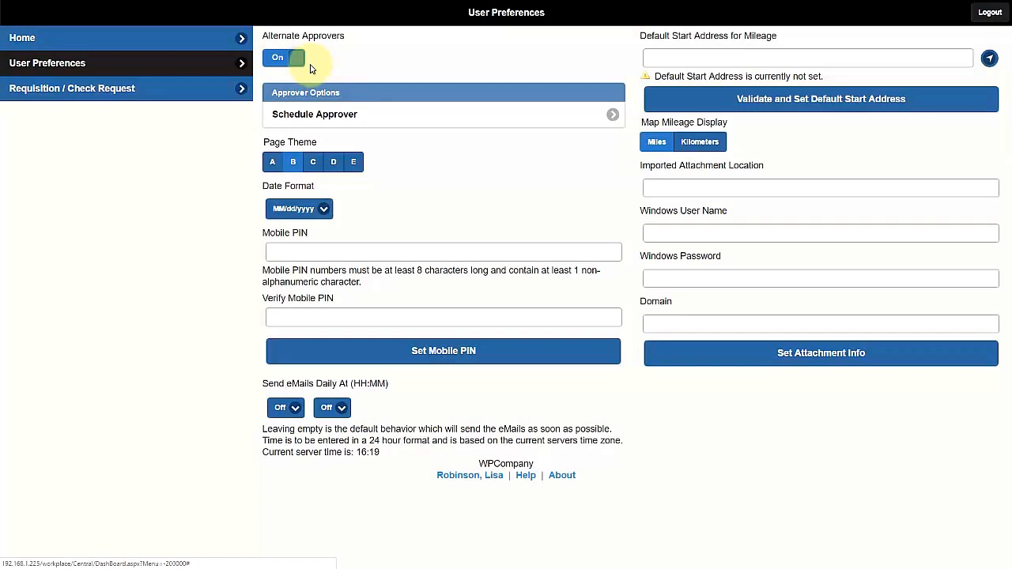
left_click(293, 112)
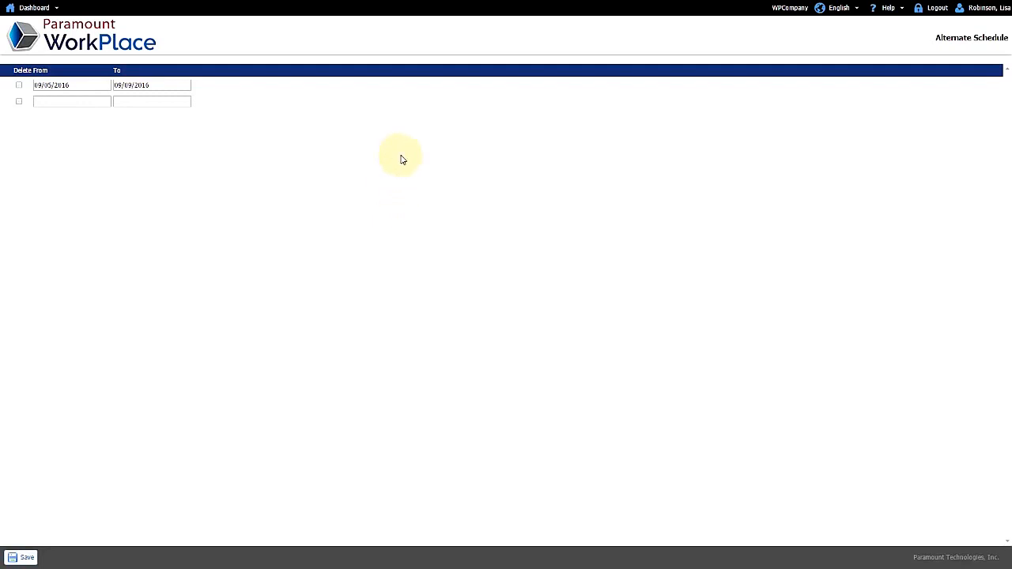
right_click(401, 160)
left_click(415, 162)
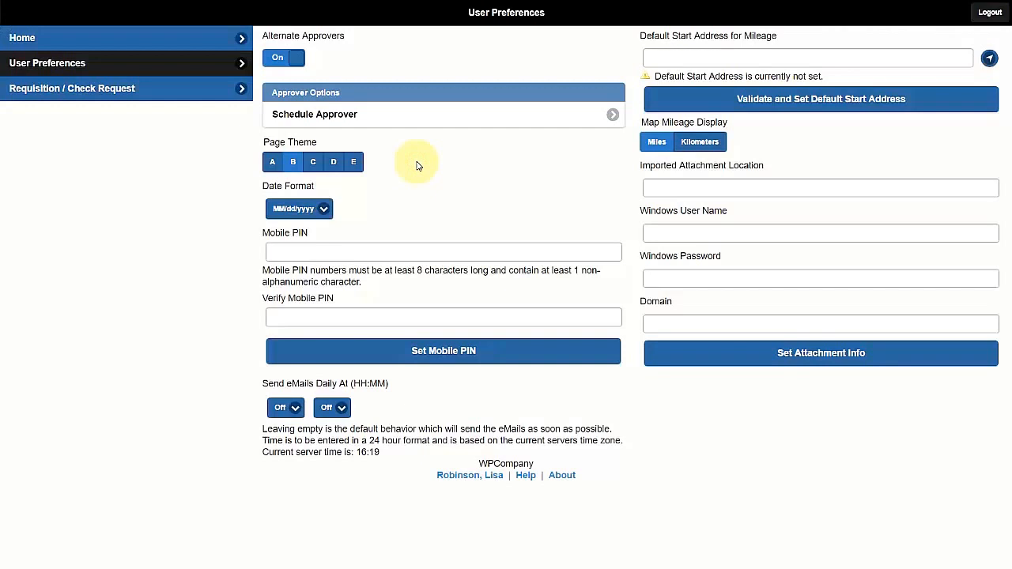
left_click(286, 56)
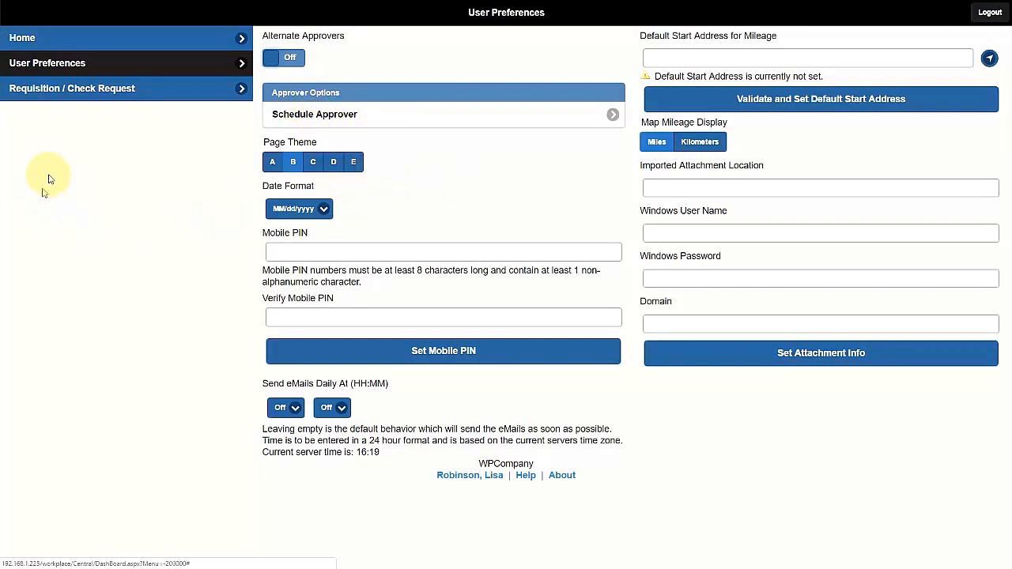
left_click(35, 40)
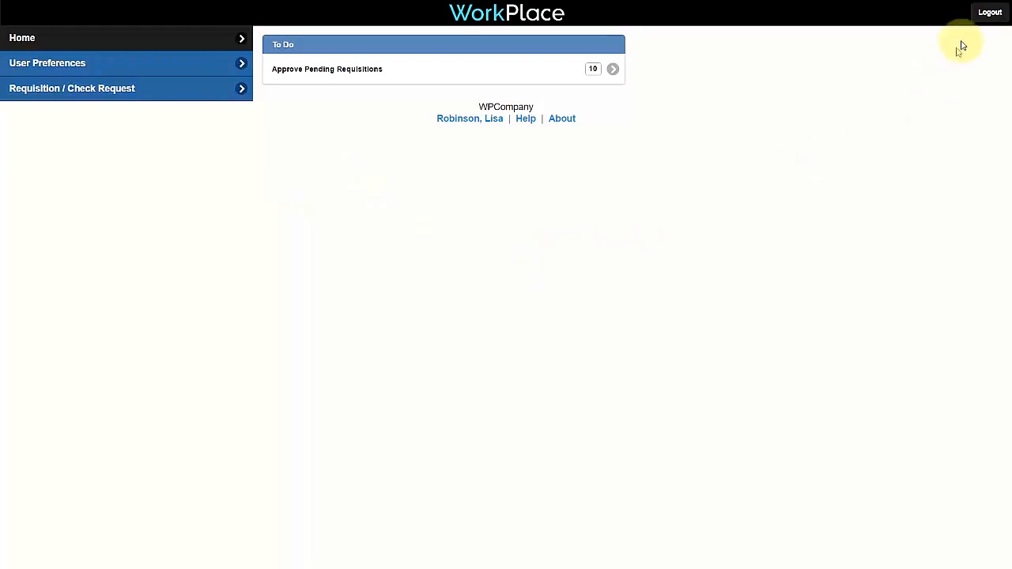
left_click(983, 14)
Step: Log in with the purchasing user's name and load the pending requisitions for review
double_click(394, 134)
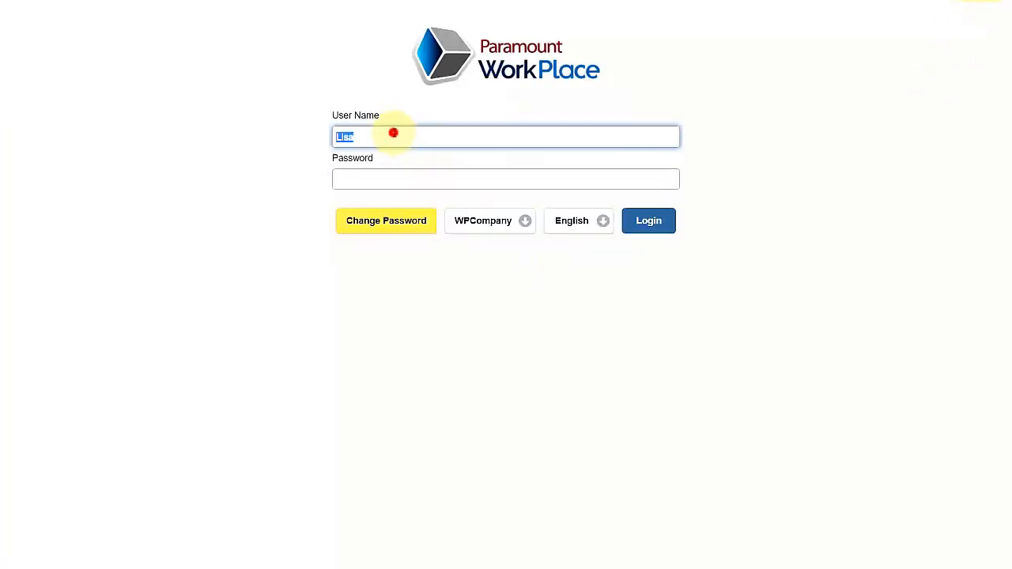
type("Ben")
key("Tab")
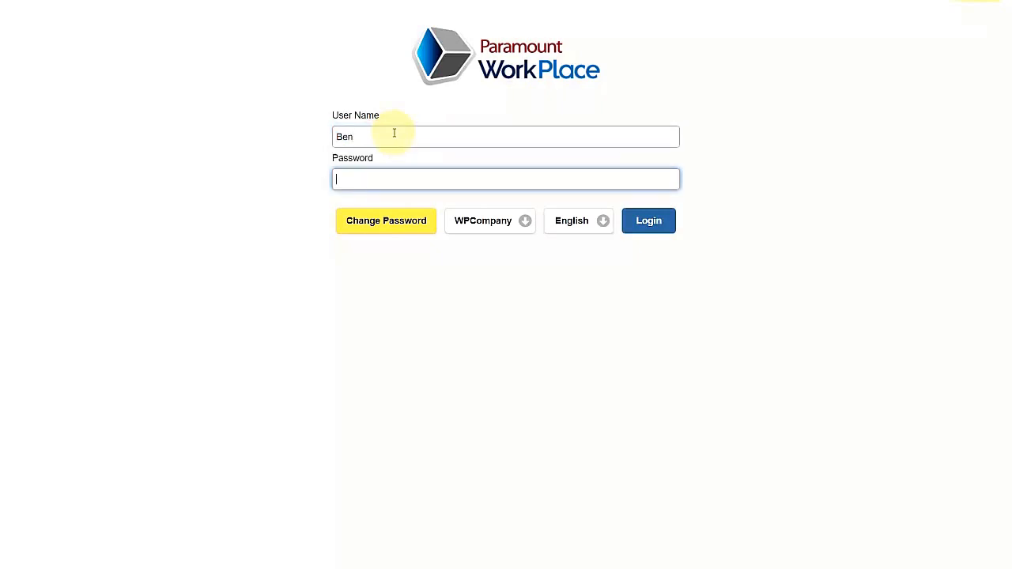
key("Return")
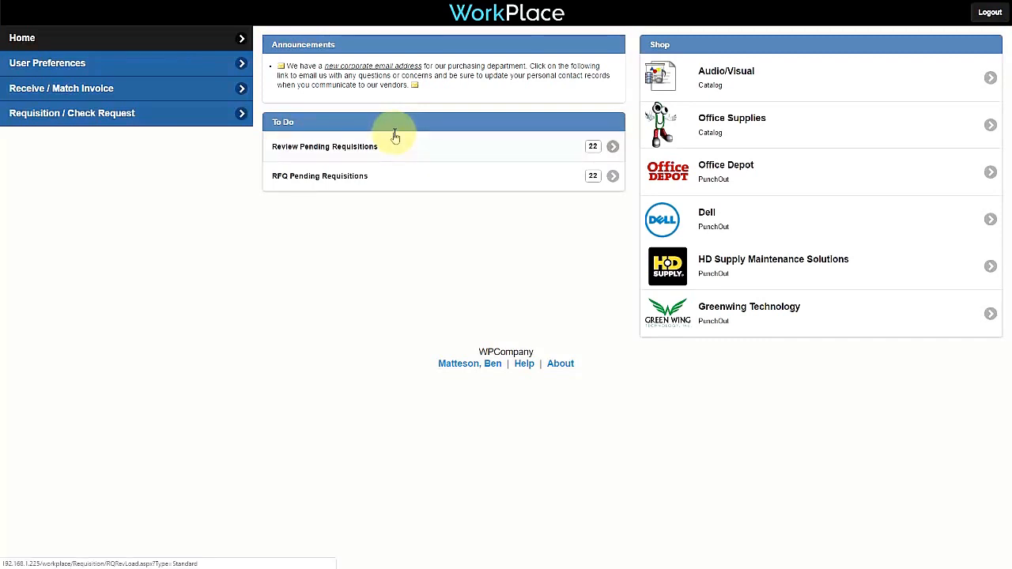
left_click(475, 153)
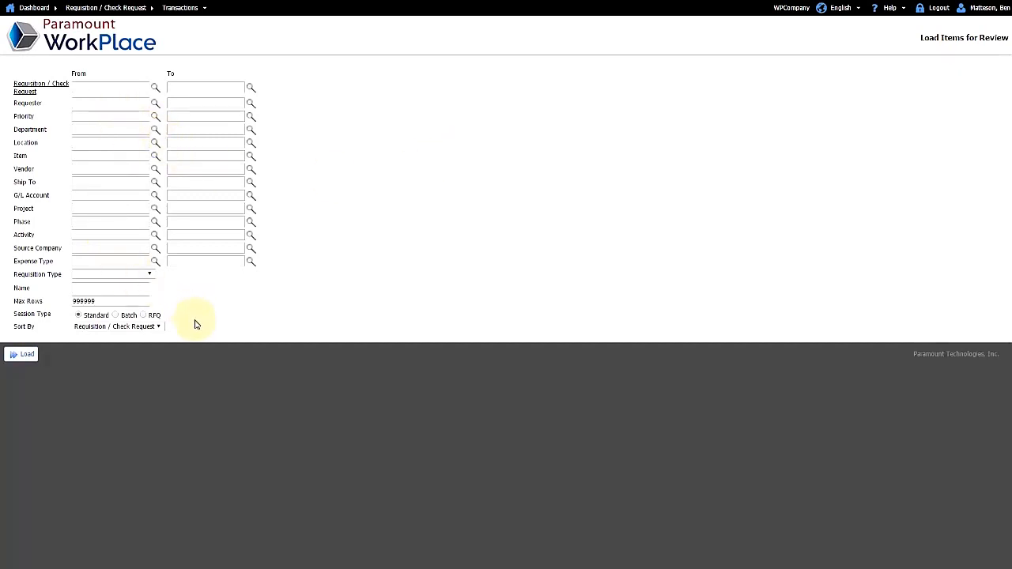
left_click(25, 356)
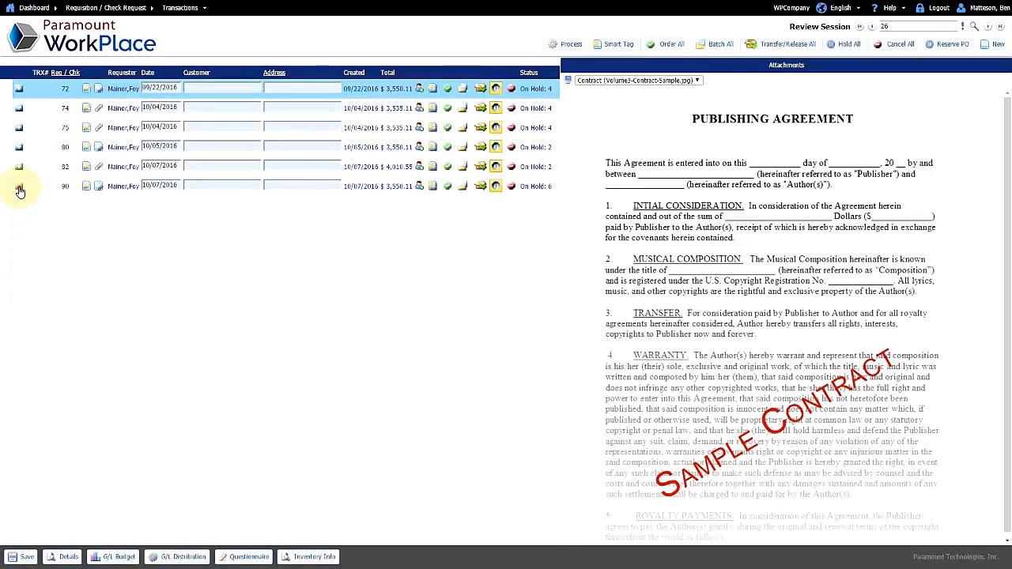
Step: Open requisition 90 and show line 1's (Smead expanding file) general details
left_click(20, 190)
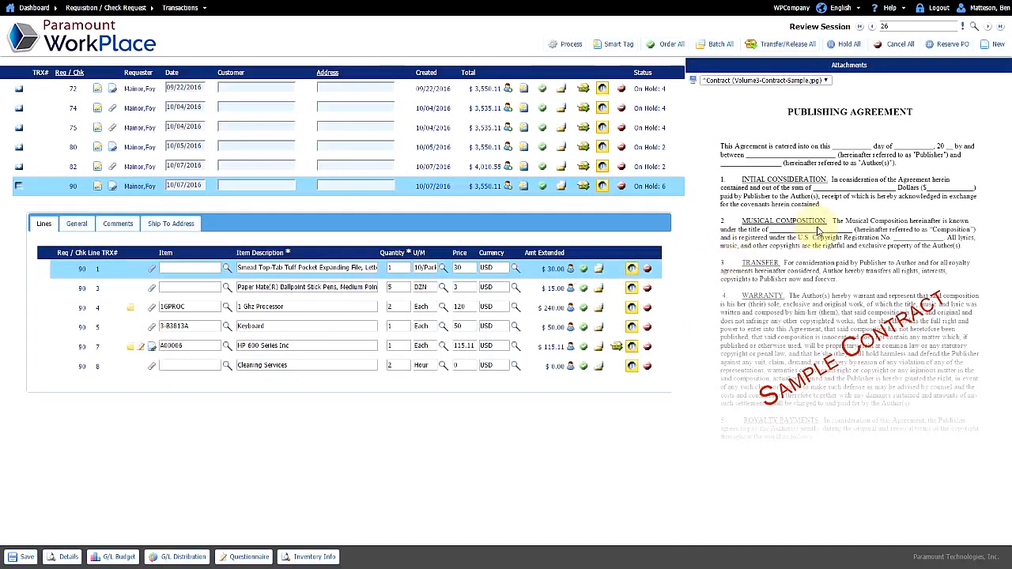
left_click(250, 267)
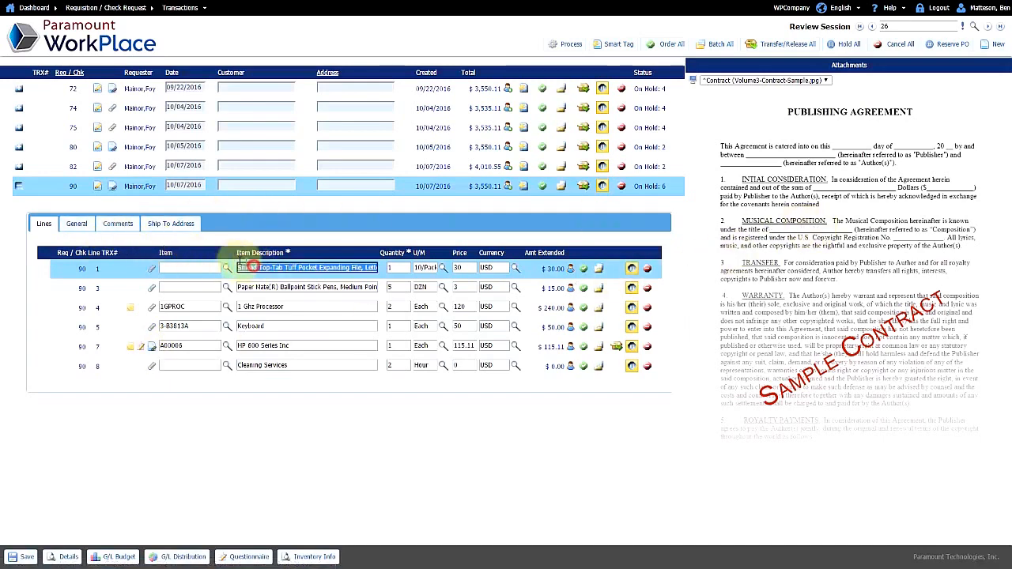
left_click(76, 224)
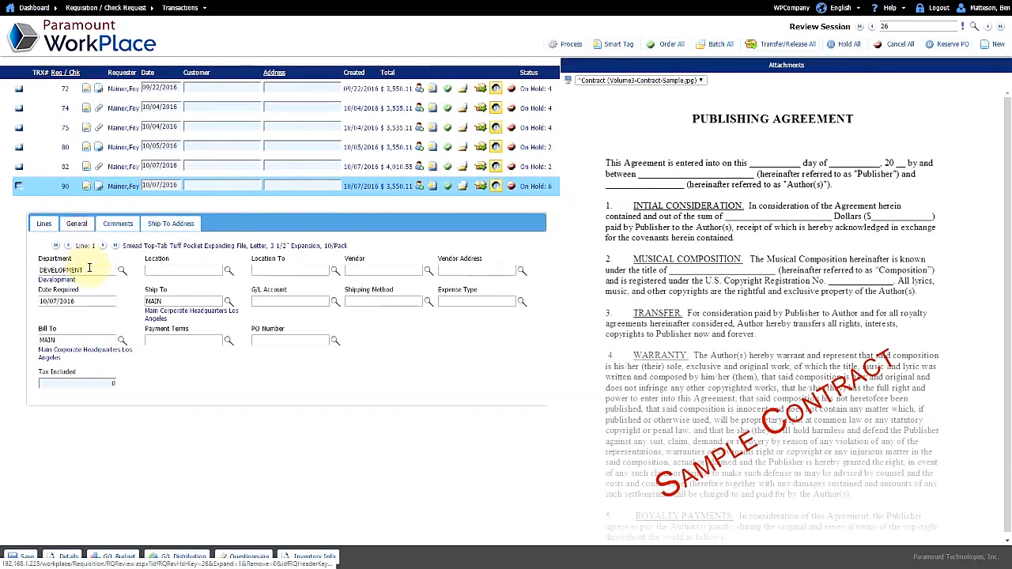
left_click(428, 271)
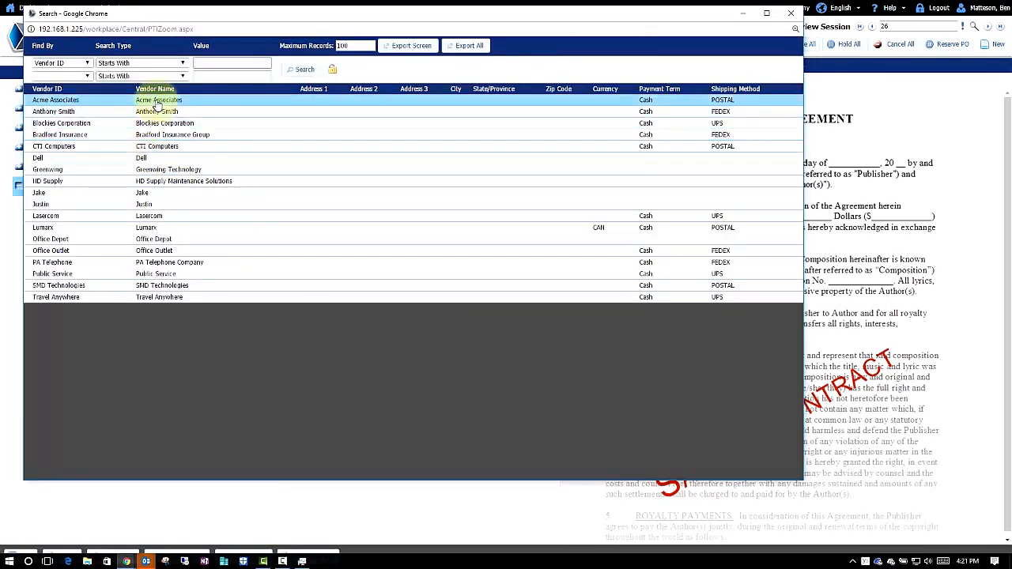
left_click(158, 101)
left_click(333, 296)
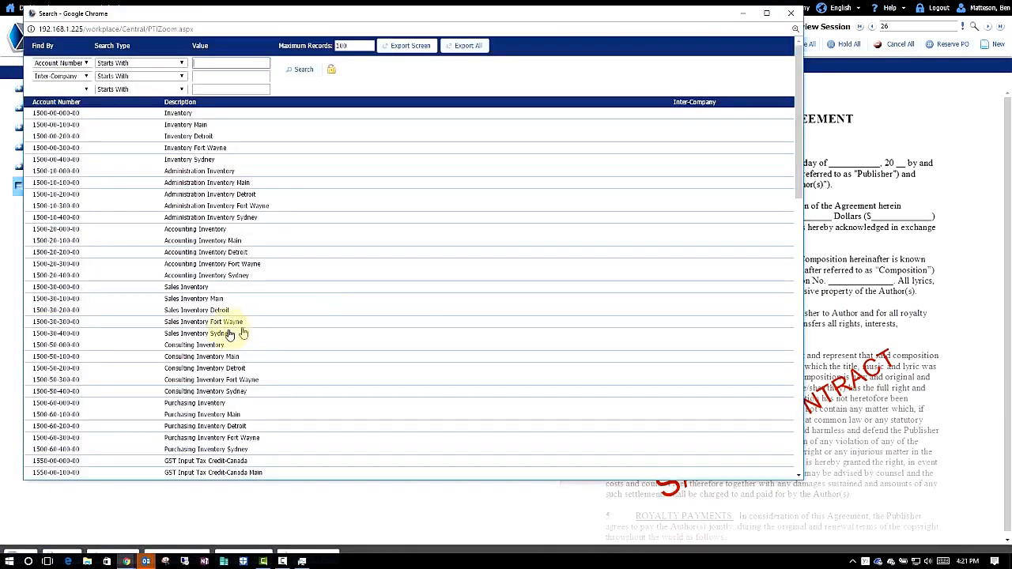
left_click(209, 287)
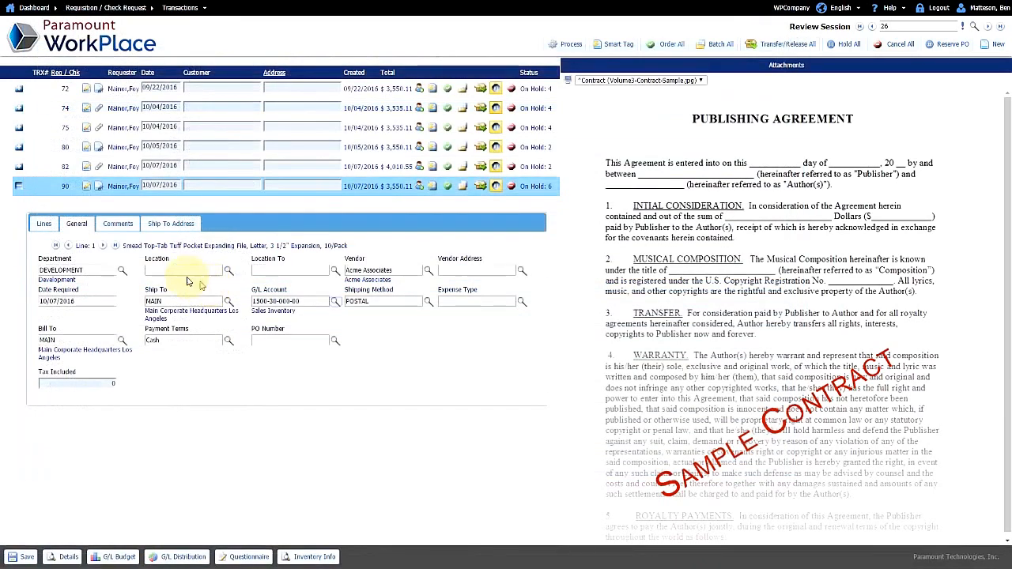
left_click(106, 247)
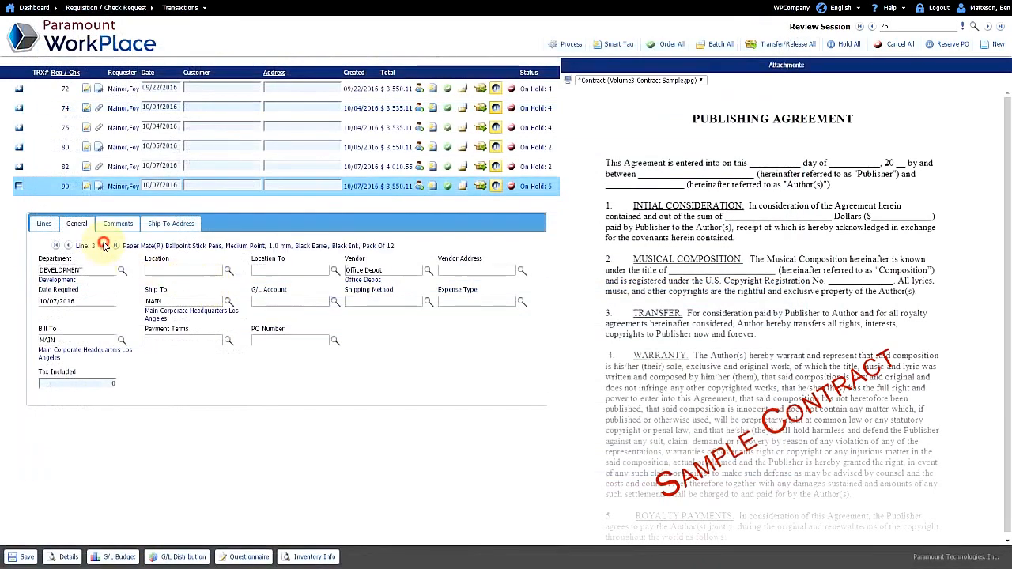
left_click(334, 304)
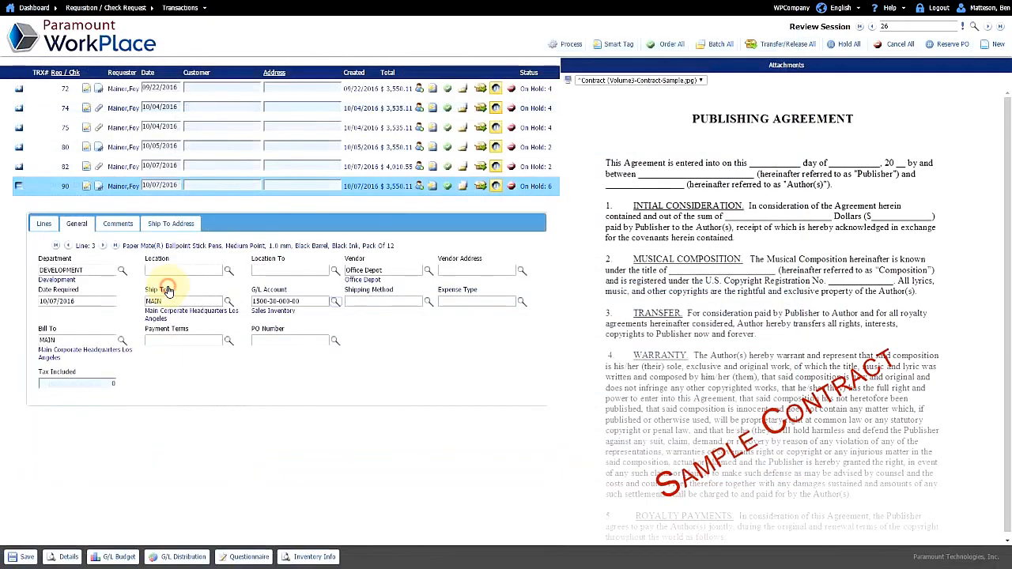
left_click(166, 287)
left_click(104, 248)
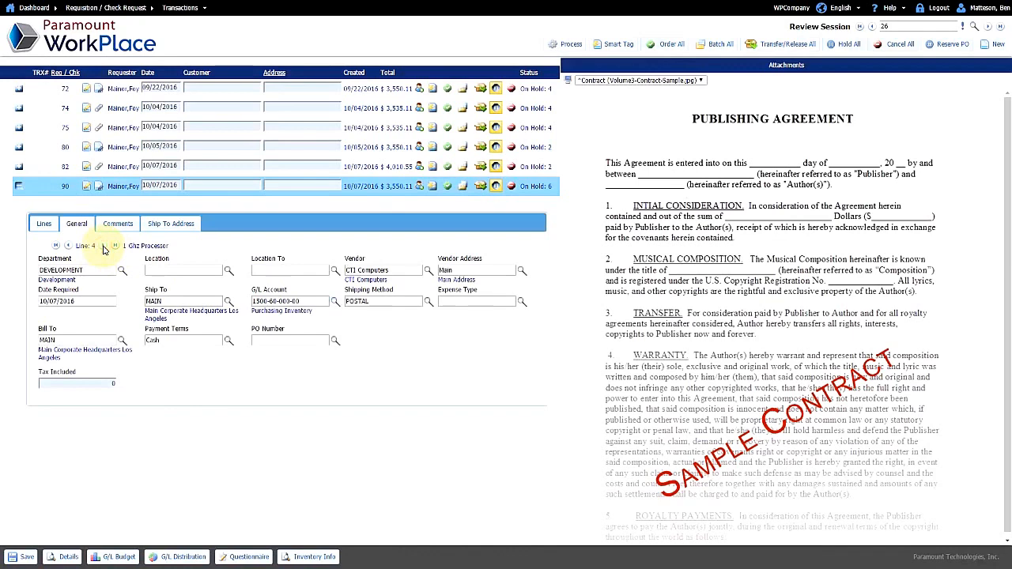
left_click(43, 224)
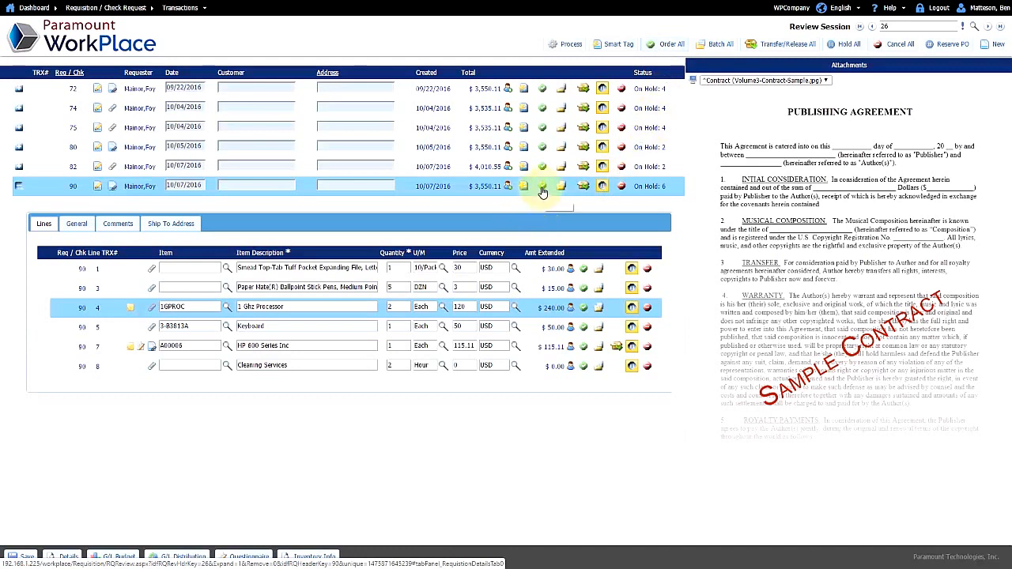
Step: Approve lines 1 and 3, cancel line 8 Cleaning Services, and start a creator note on it
left_click(584, 269)
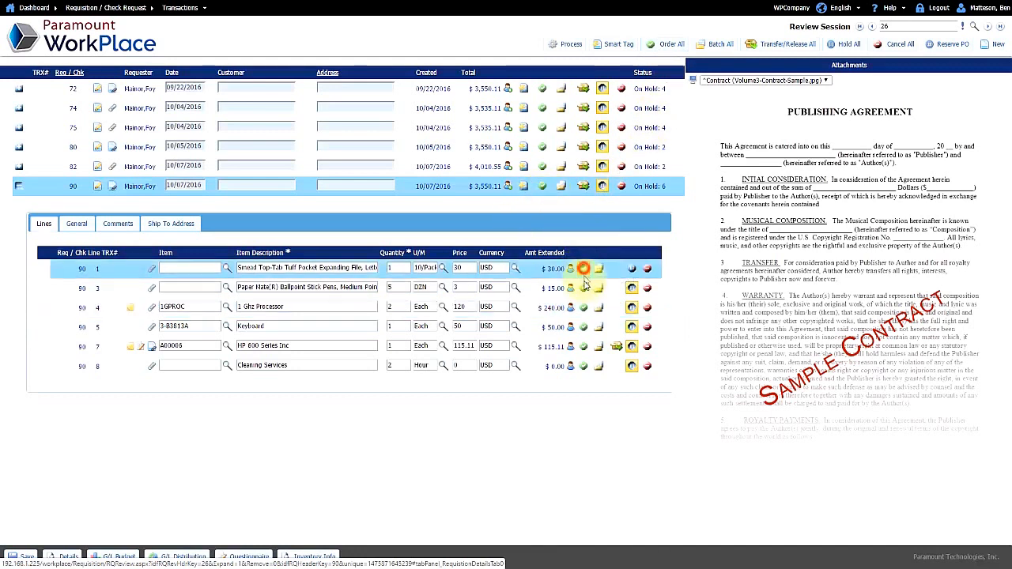
left_click(584, 289)
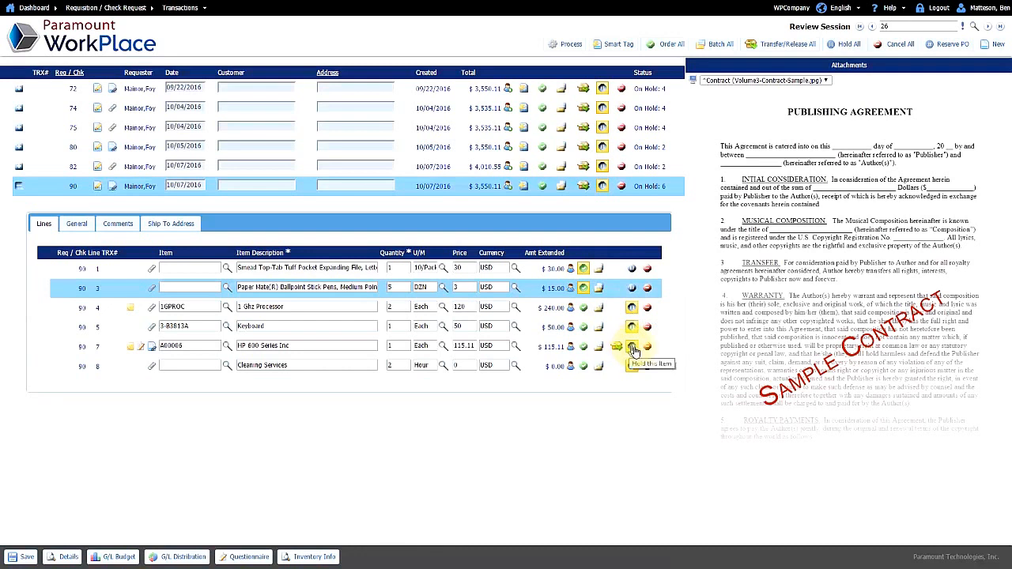
left_click(647, 369)
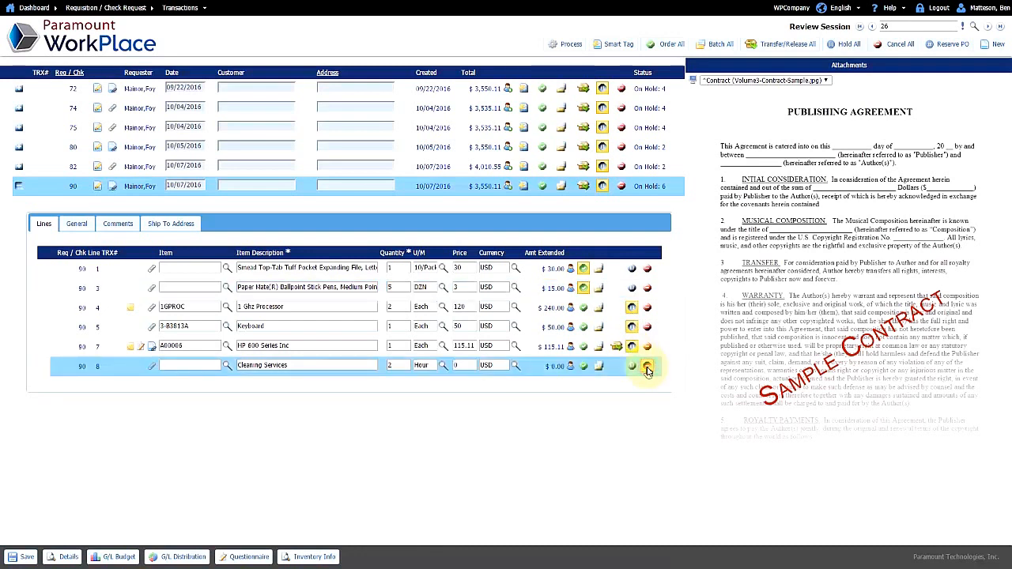
left_click(571, 368)
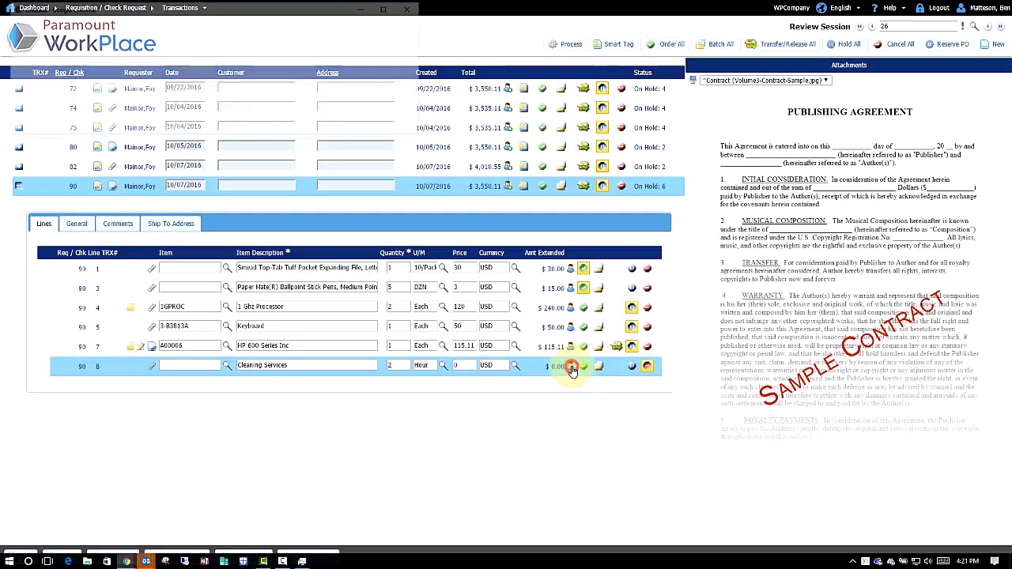
left_click(173, 60)
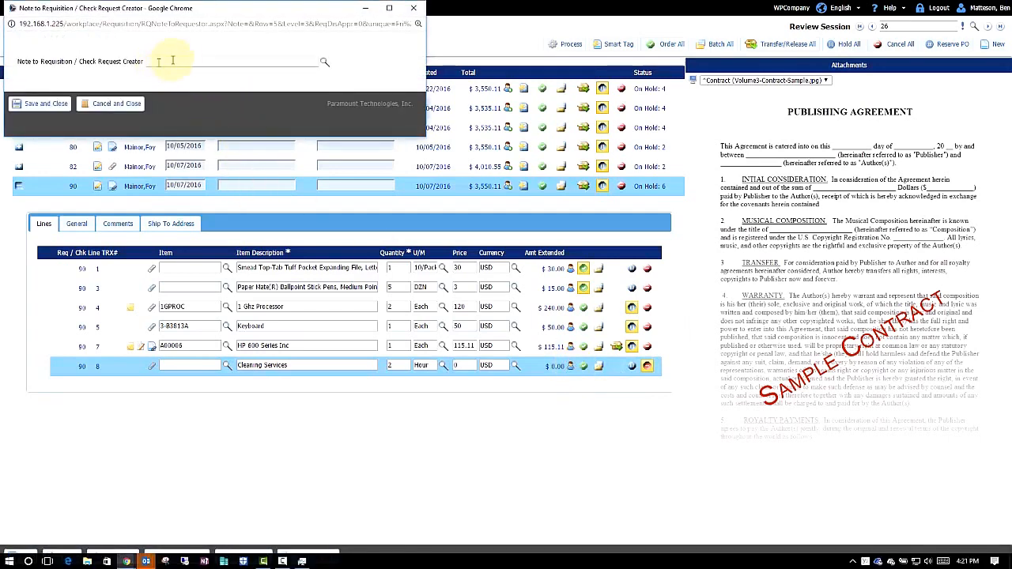
Step: Save the MOREINFO more-information-required note on line 8
left_click(325, 62)
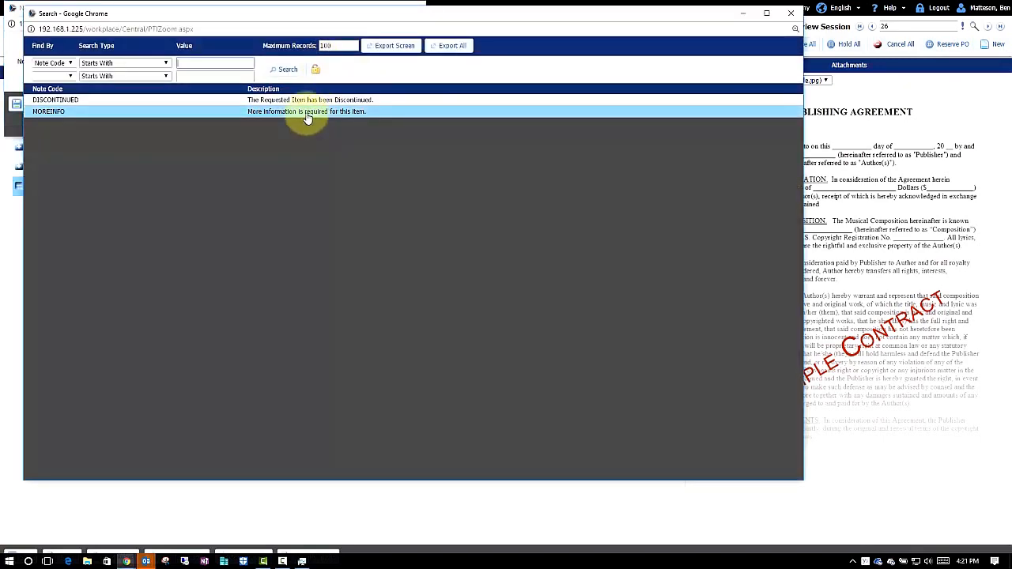
left_click(308, 117)
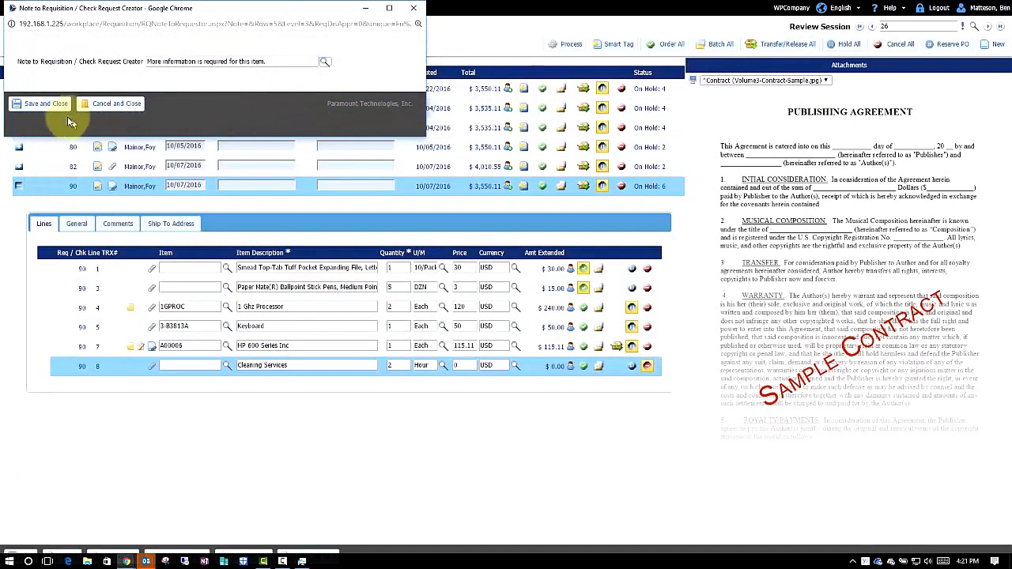
left_click(54, 109)
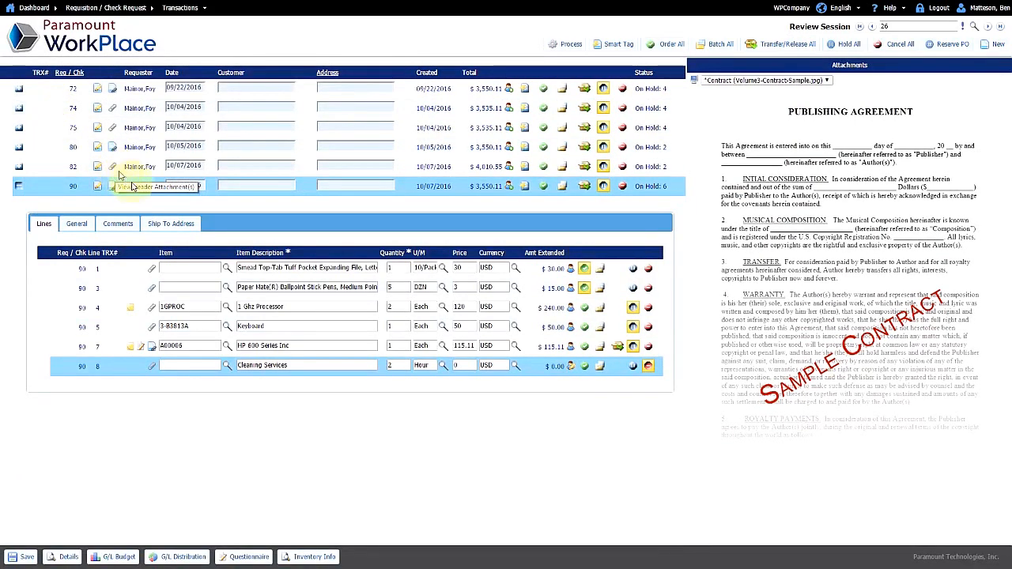
Step: Add the note 'order sooner next time' to the creator on line 1
left_click(571, 272)
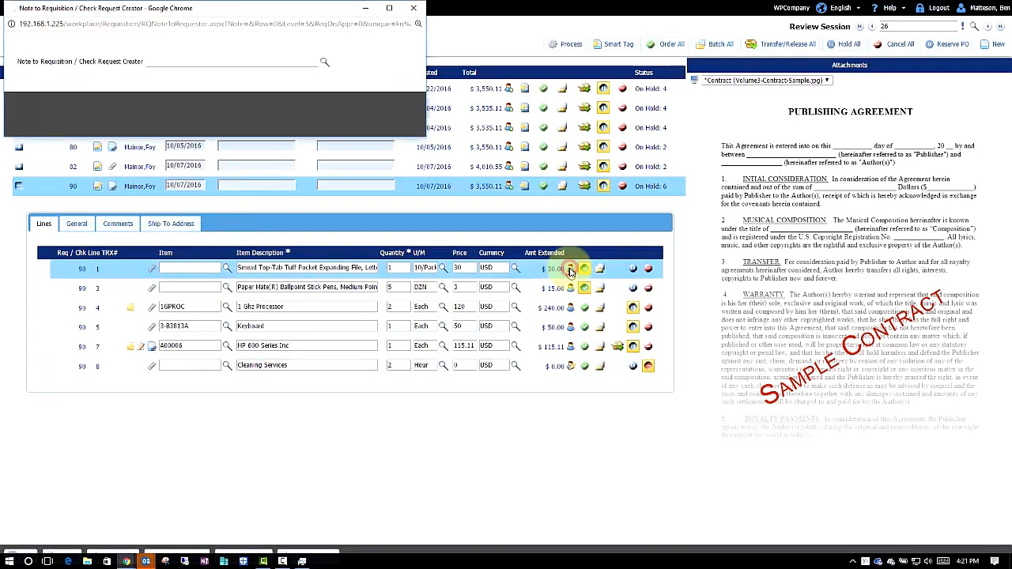
left_click(191, 62)
type("rde")
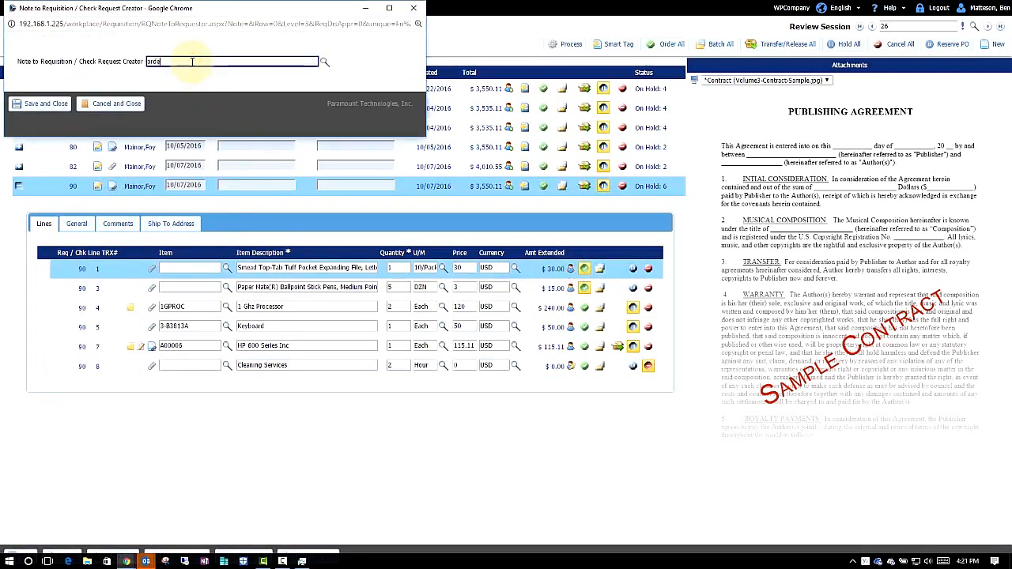
type("r sooner nex")
key("BackSpace")
key("BackSpace")
key("BackSpace")
key("BackSpace")
type("oner next time")
left_click(41, 104)
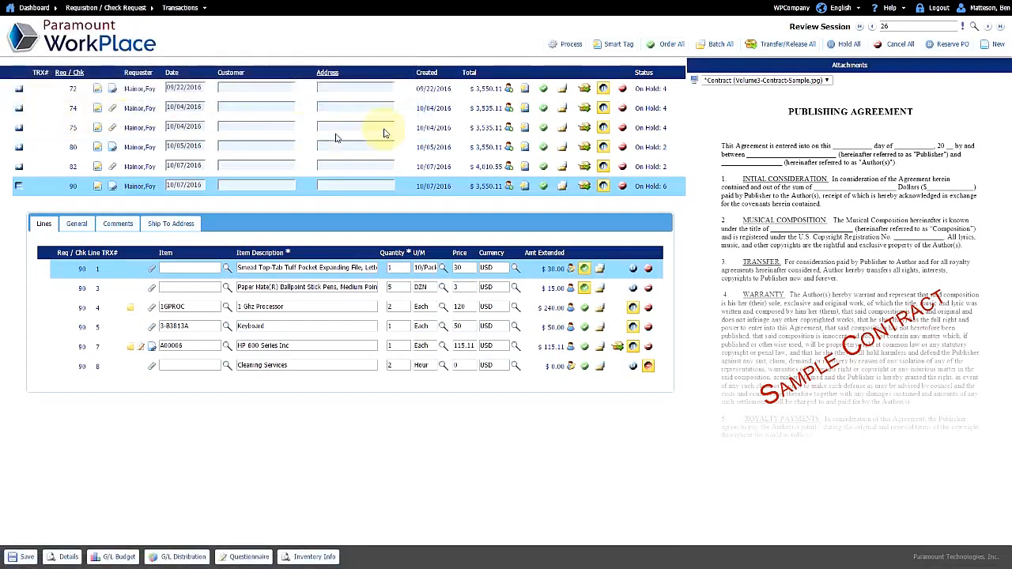
Step: Set flagged line 3's shipping method to POSTAL, then run processing on requisition 90 again
left_click(569, 45)
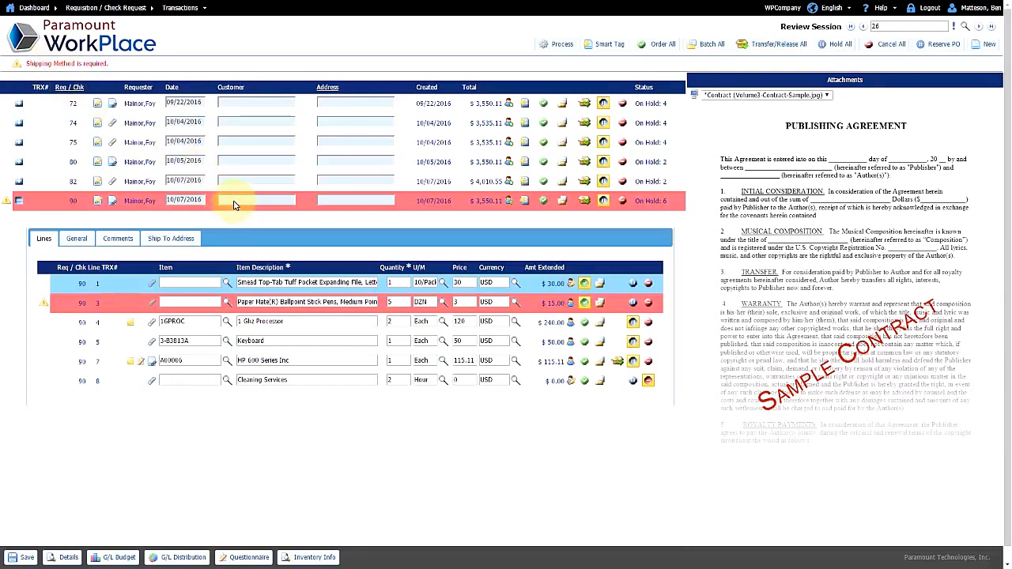
left_click(276, 304)
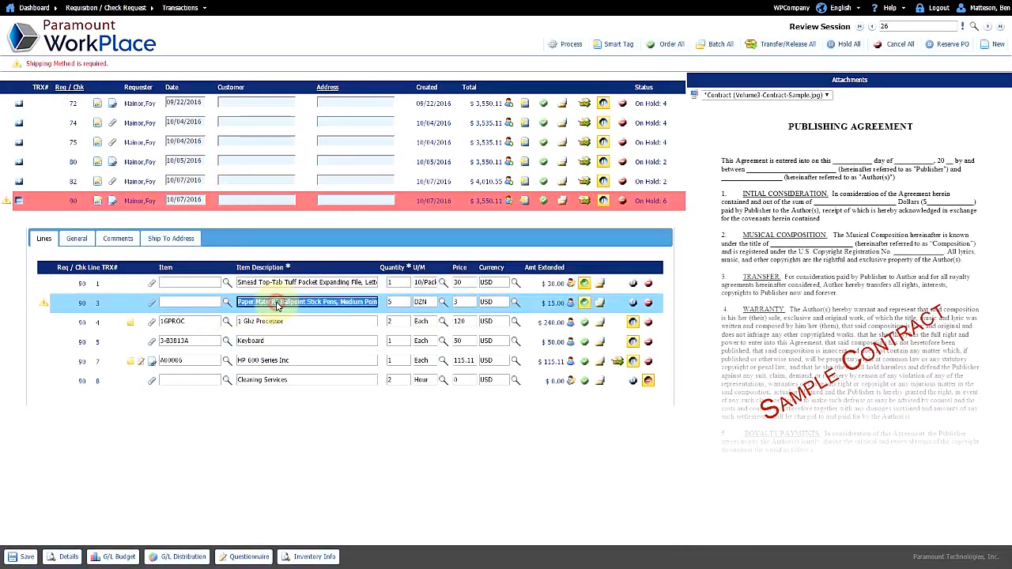
left_click(76, 238)
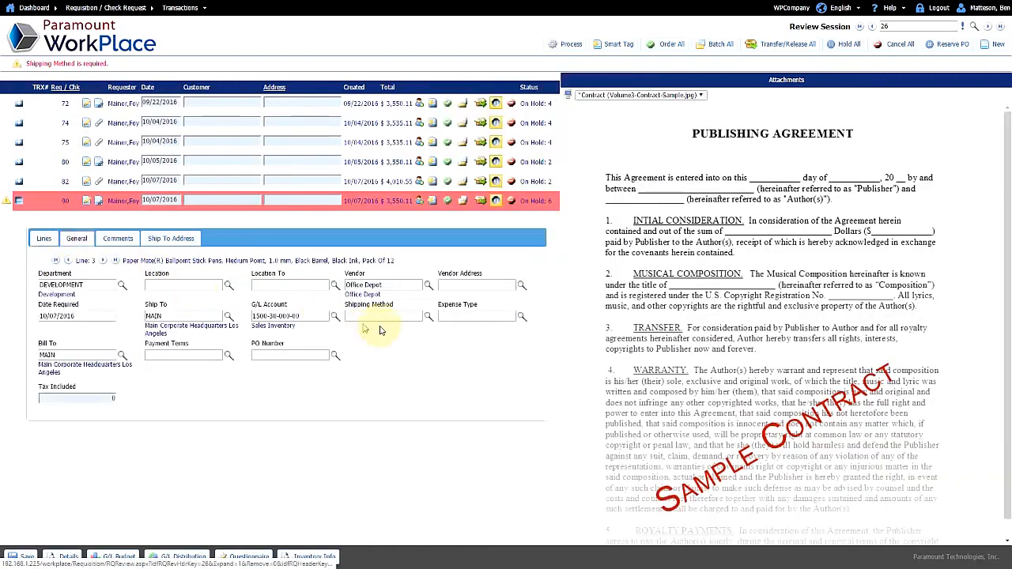
left_click(428, 316)
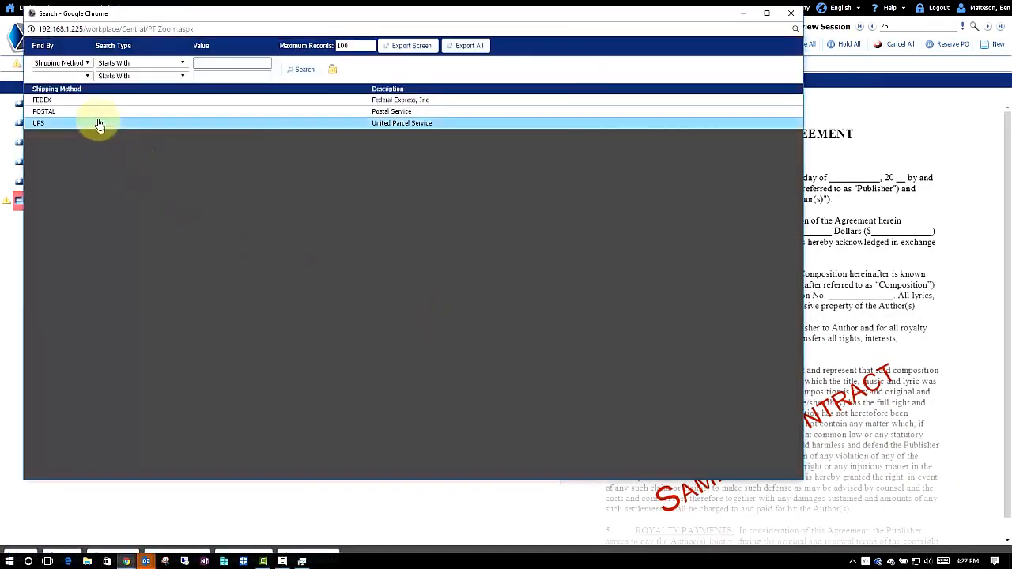
left_click(97, 111)
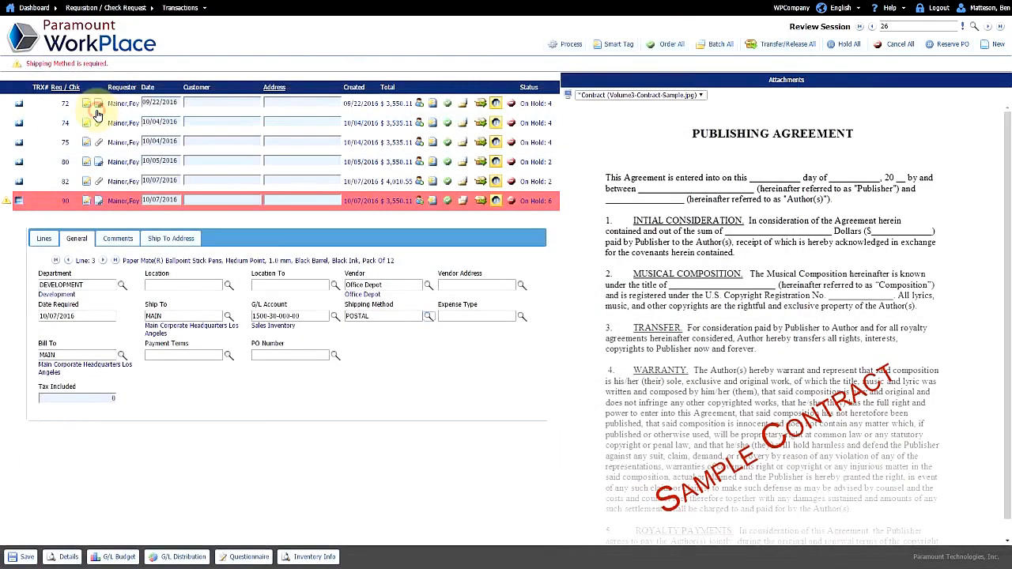
left_click(44, 238)
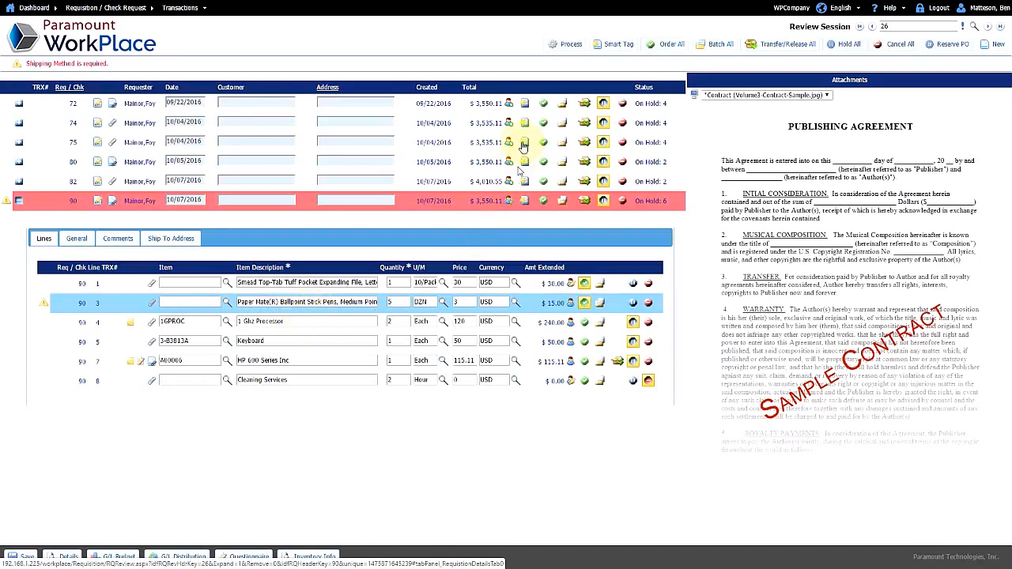
left_click(566, 45)
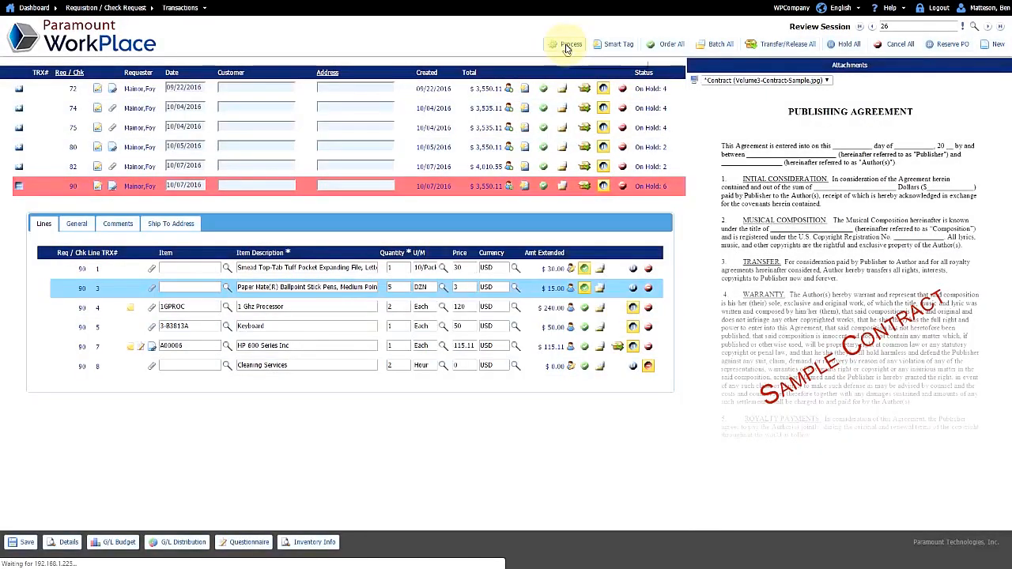
Step: Confirm processing into purchase orders and view PO000025's printable PDF for Acme Associates
left_click(566, 45)
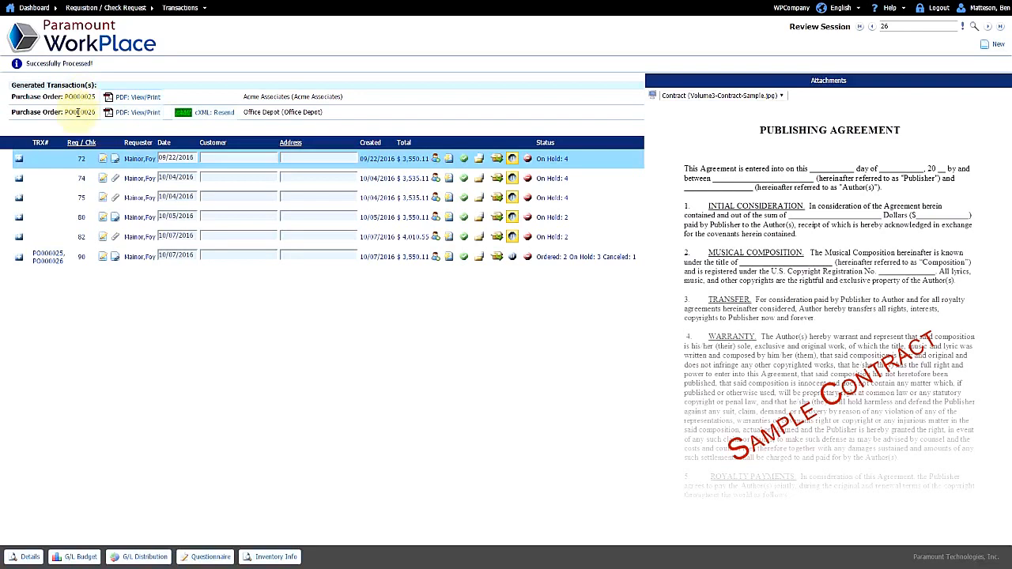
left_click(141, 97)
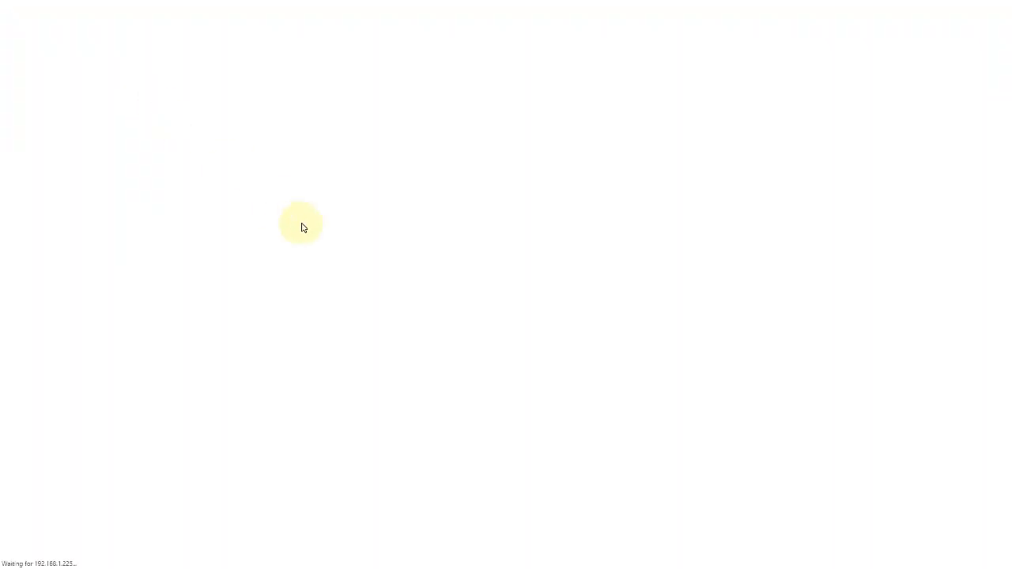
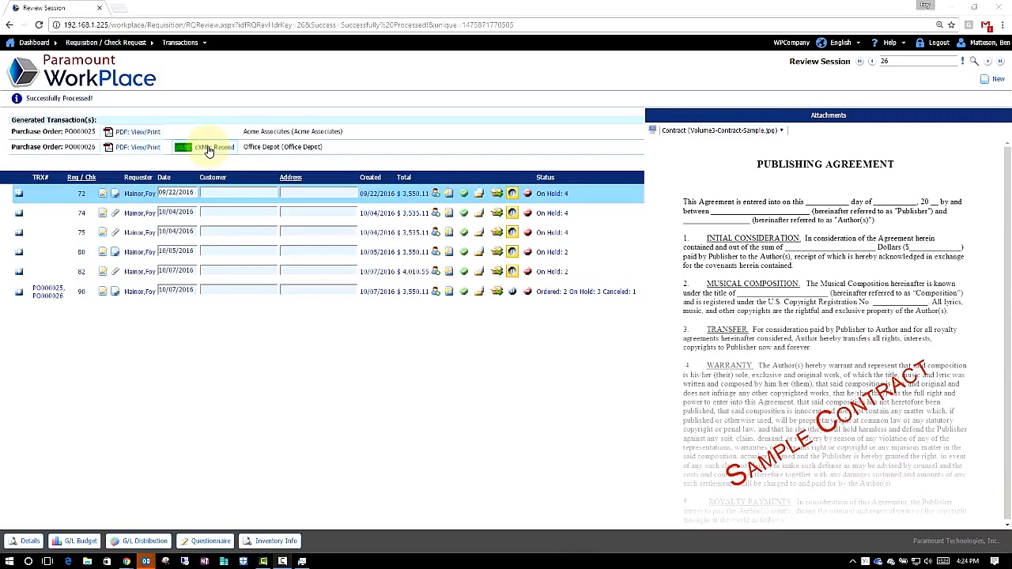
Step: Log out of the review session to return to the WorkPlace login page
left_click(937, 43)
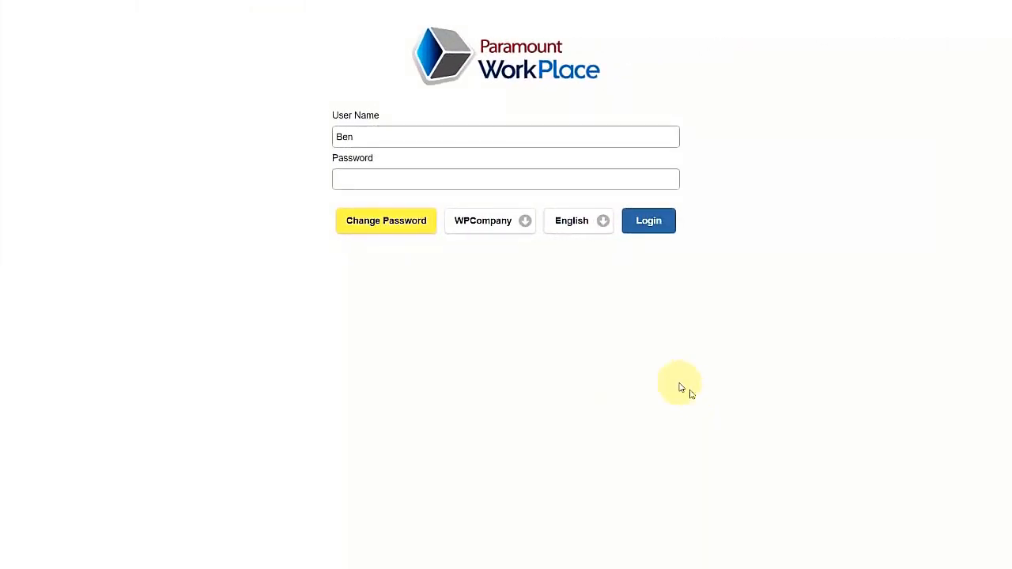
Step: Log back in to WorkPlace with the account password
left_click(353, 183)
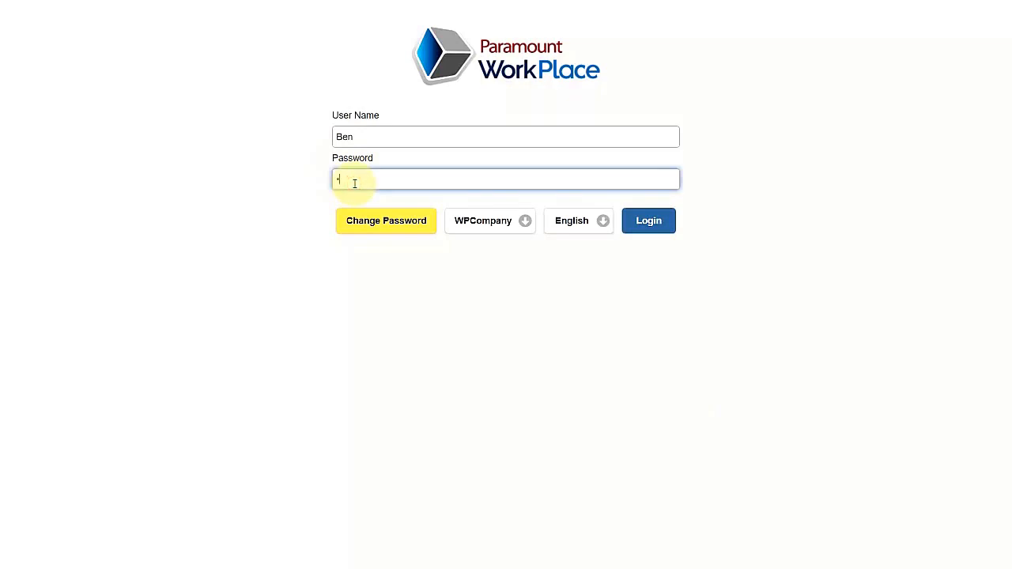
type("***")
left_click(640, 221)
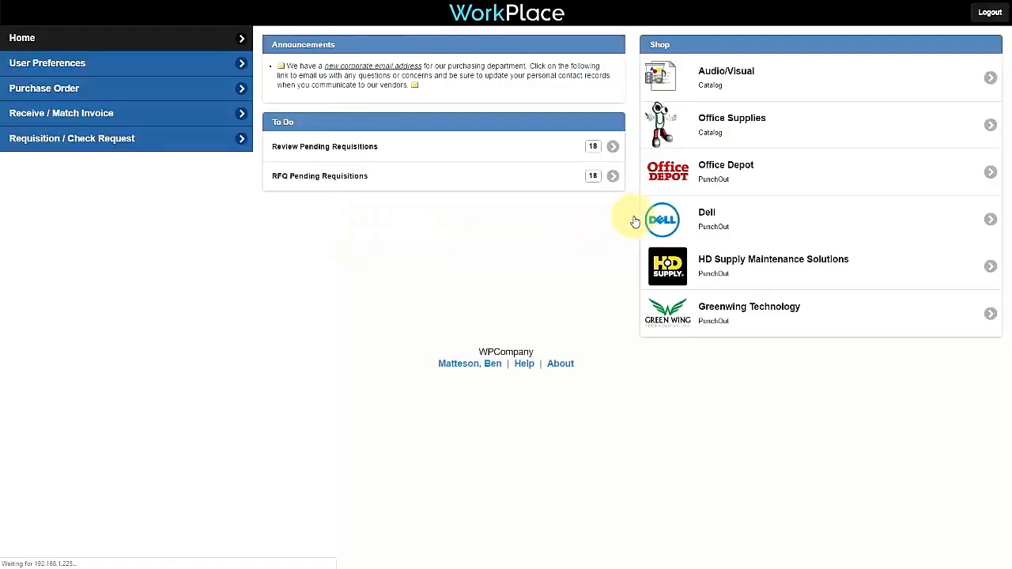
Step: Open review session 34, inspect requisition 94's generated purchase orders, then return to the dashboard
left_click(166, 139)
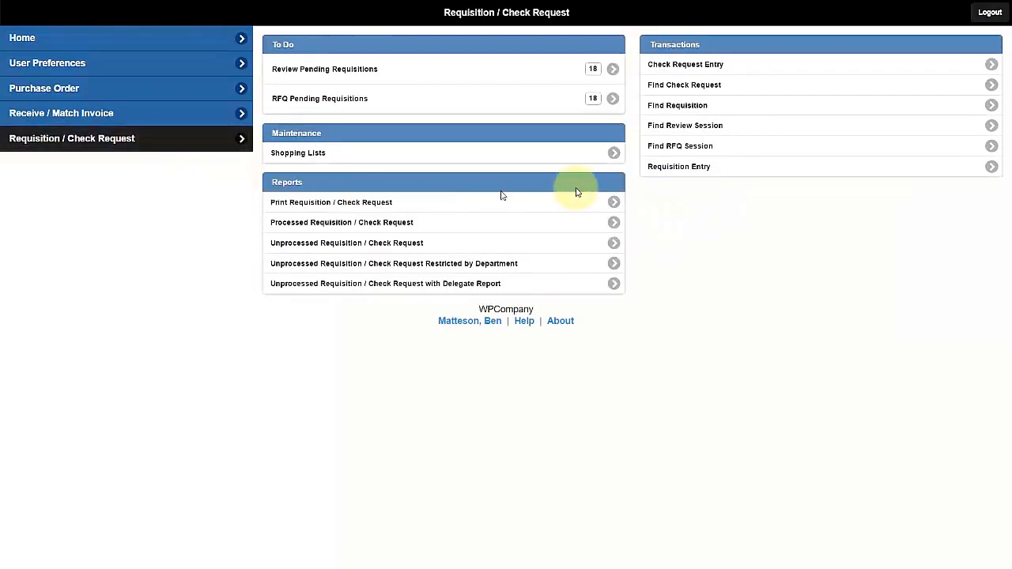
left_click(678, 125)
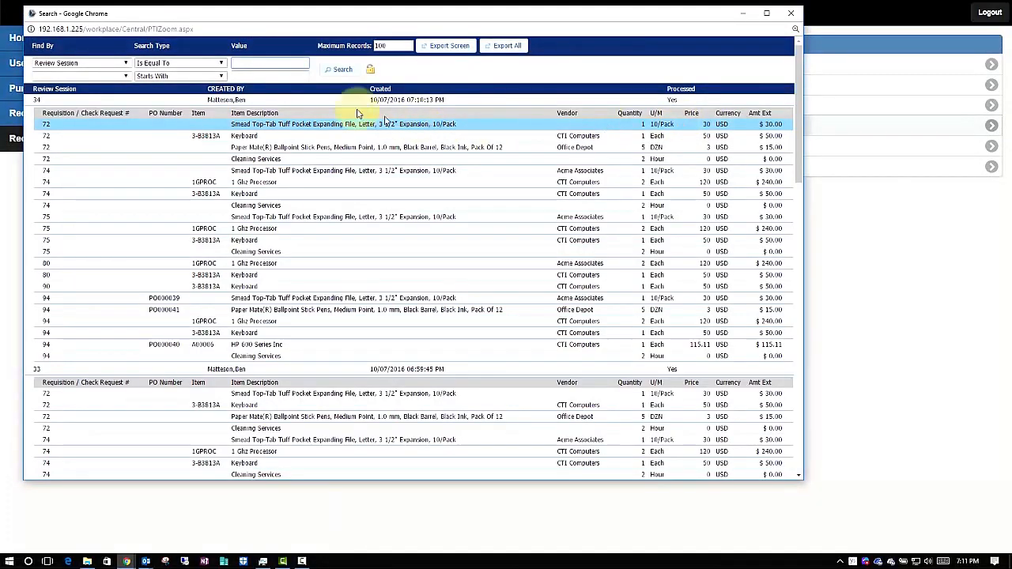
left_click(348, 100)
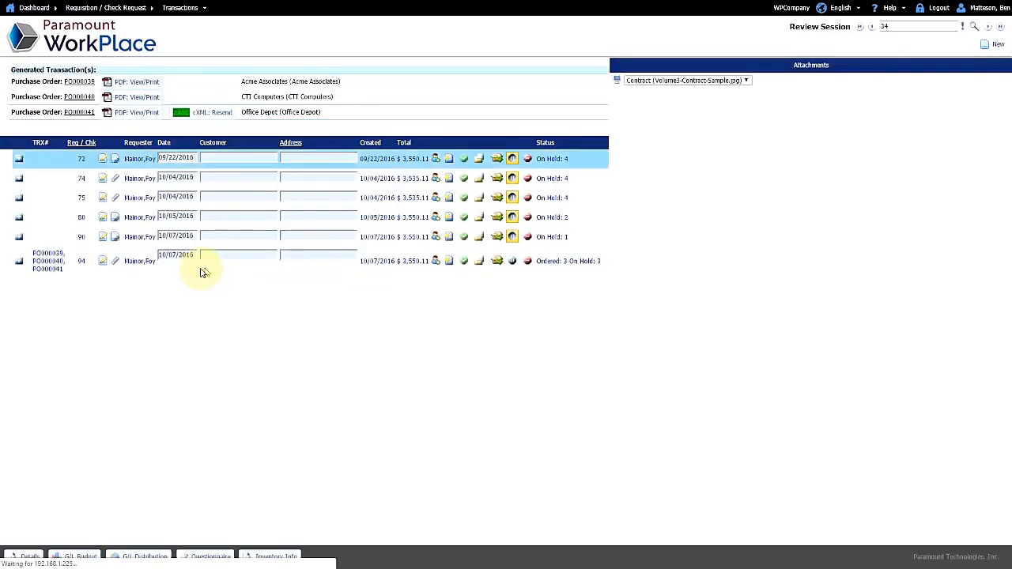
left_click(19, 262)
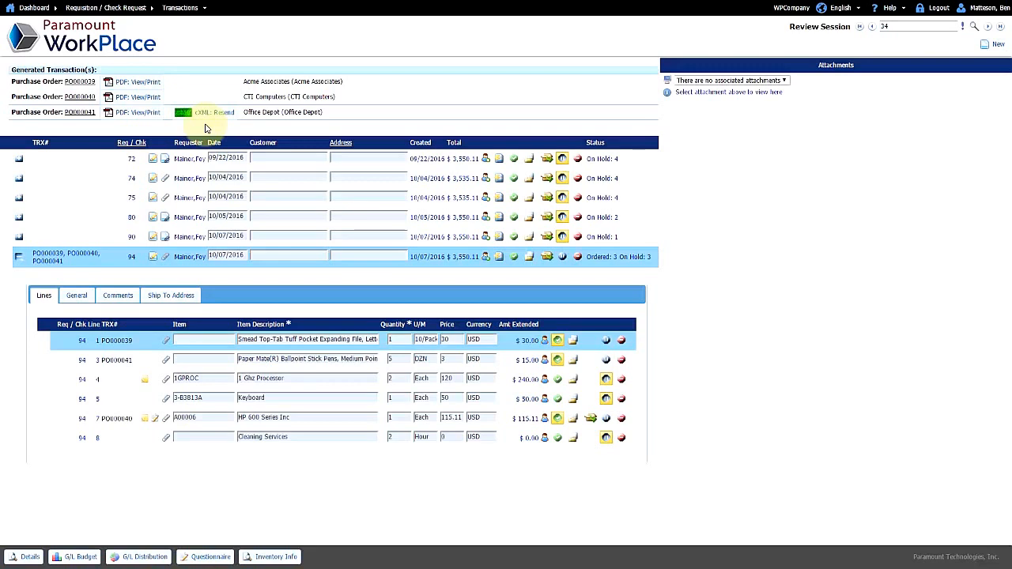
left_click(103, 49)
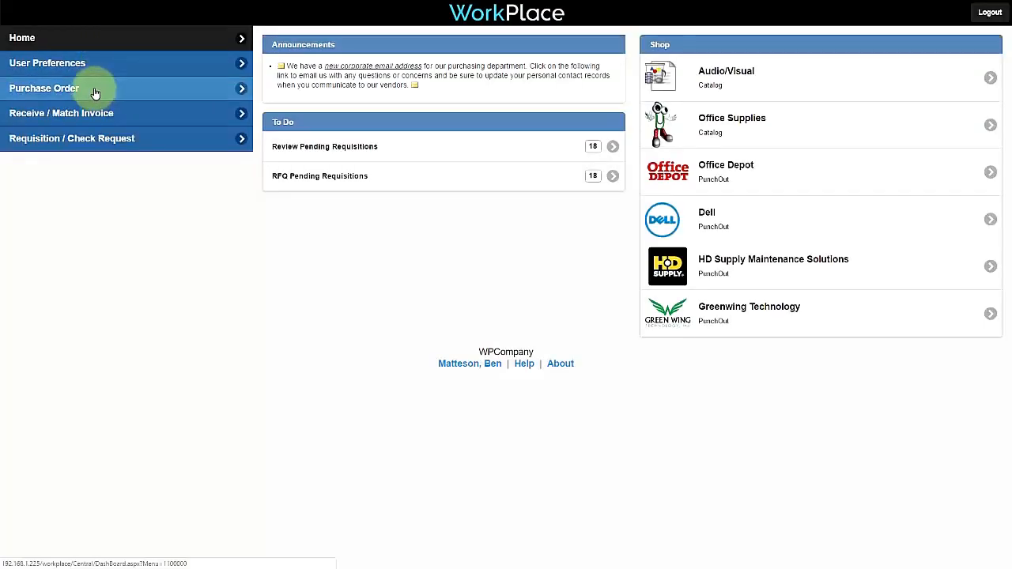
Step: Open PO000040 for CTI Computers and check its header, line general details and line comments
left_click(94, 91)
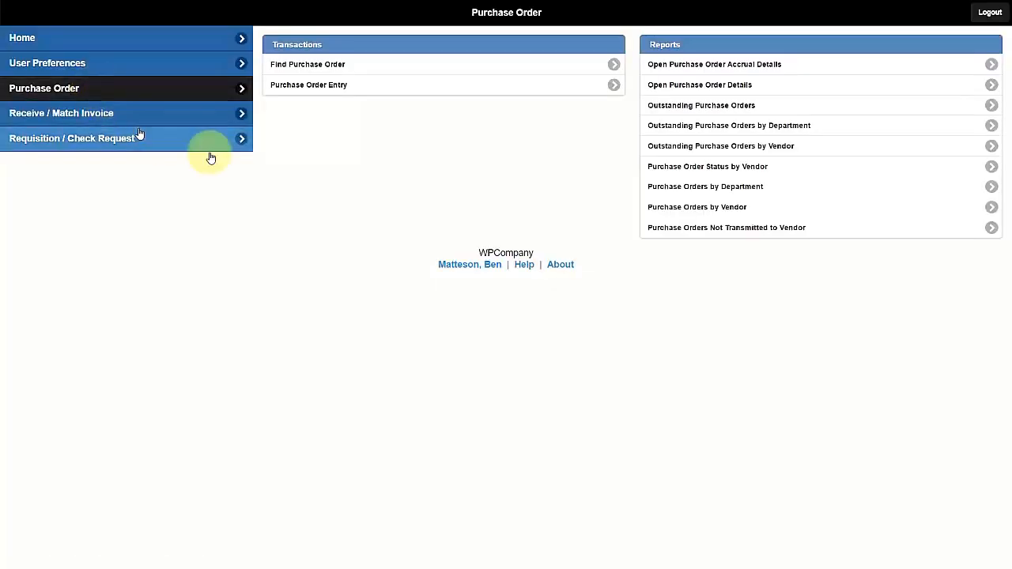
left_click(355, 64)
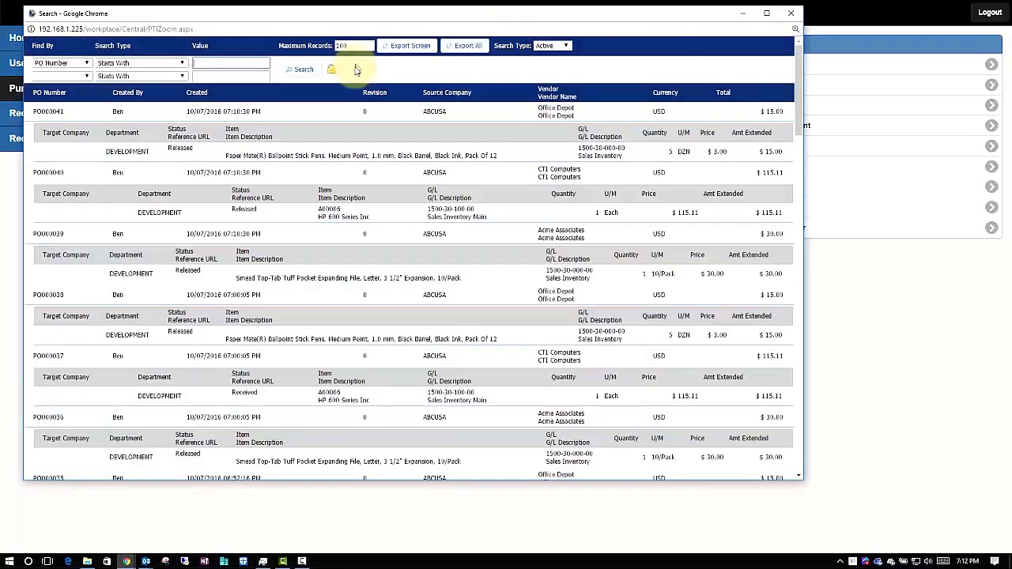
left_click(326, 202)
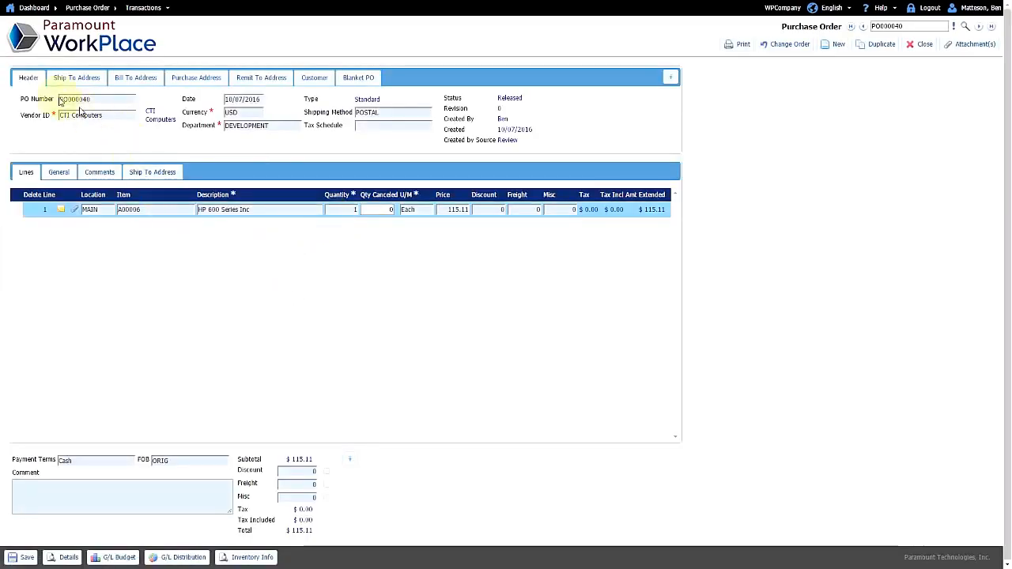
left_click(30, 78)
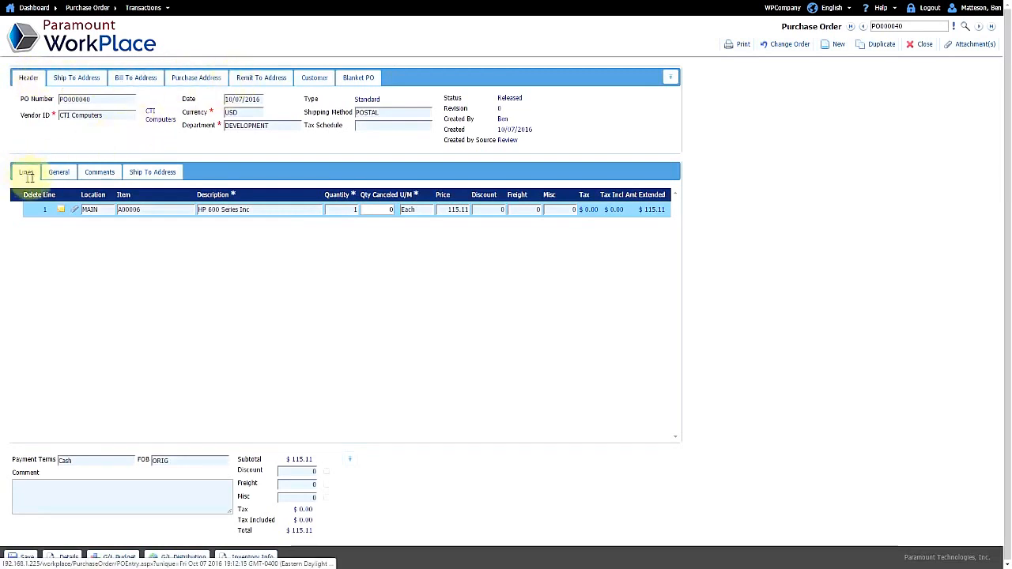
left_click(55, 174)
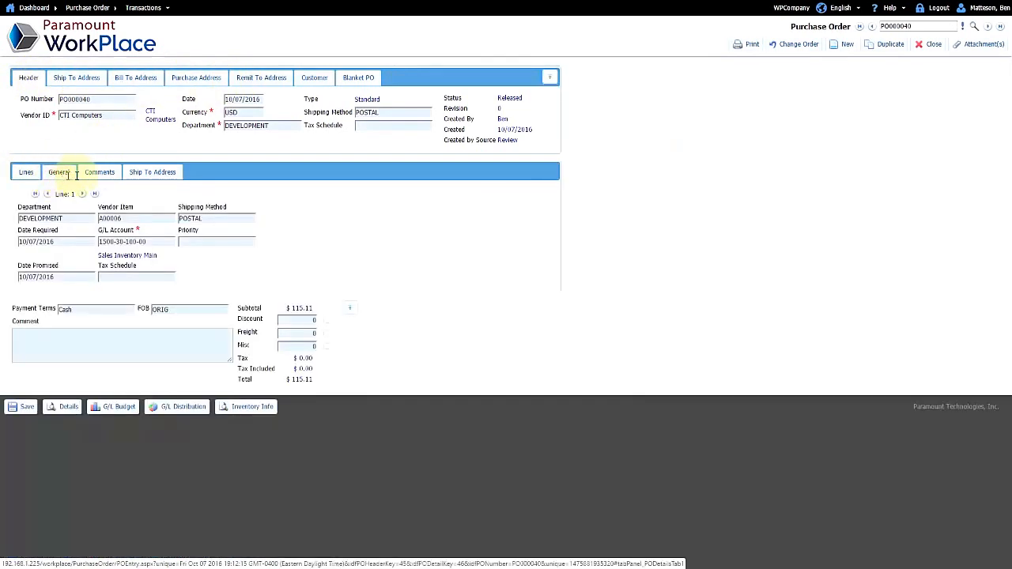
left_click(100, 175)
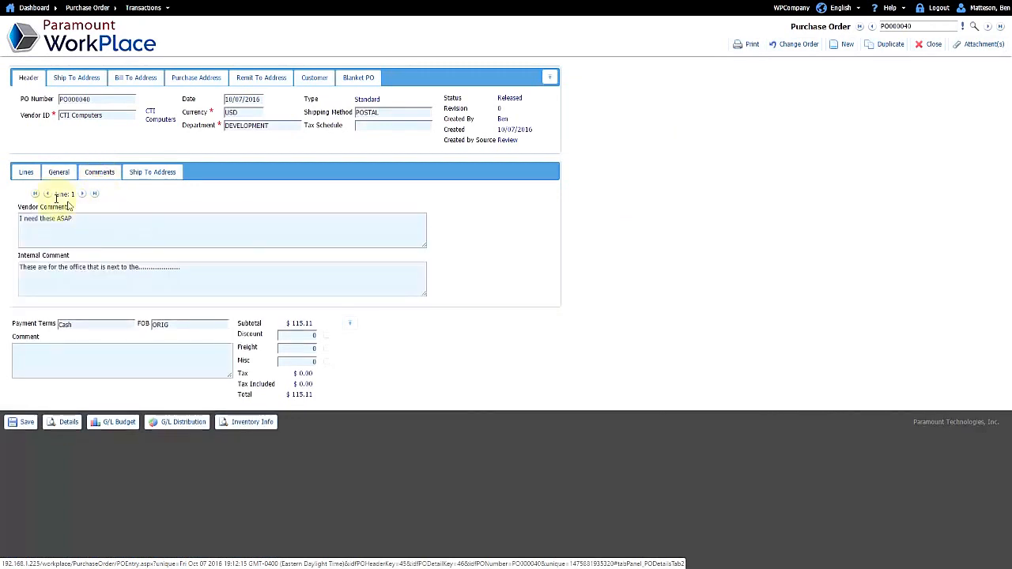
left_click(26, 172)
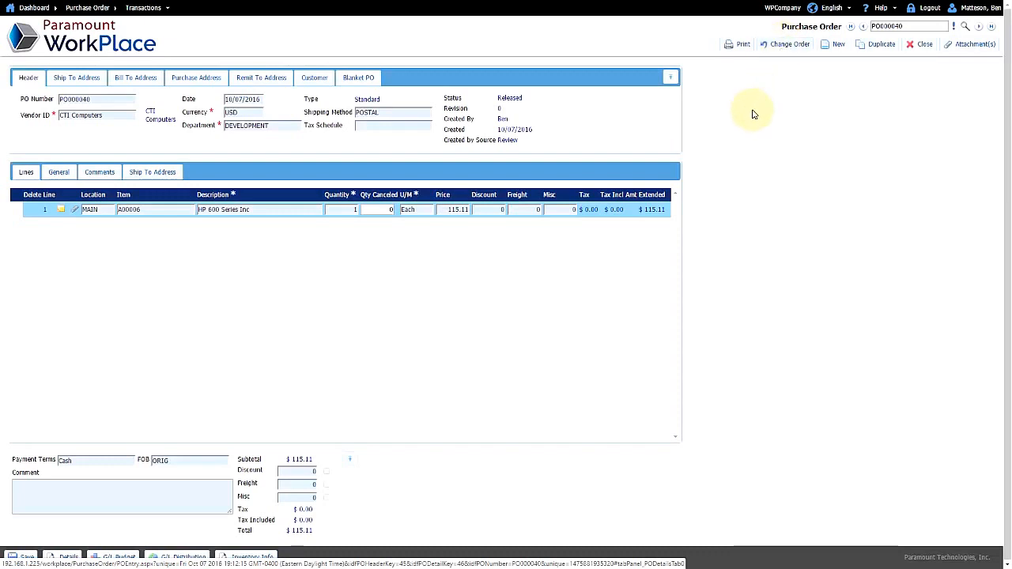
Step: Start a blank new purchase order, then go back to the home dashboard
left_click(832, 46)
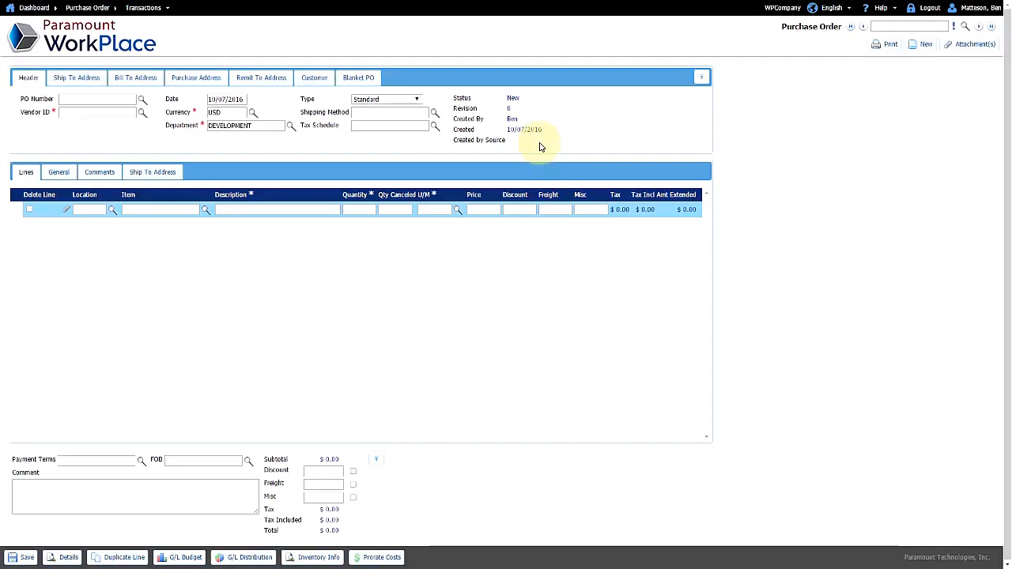
left_click(98, 40)
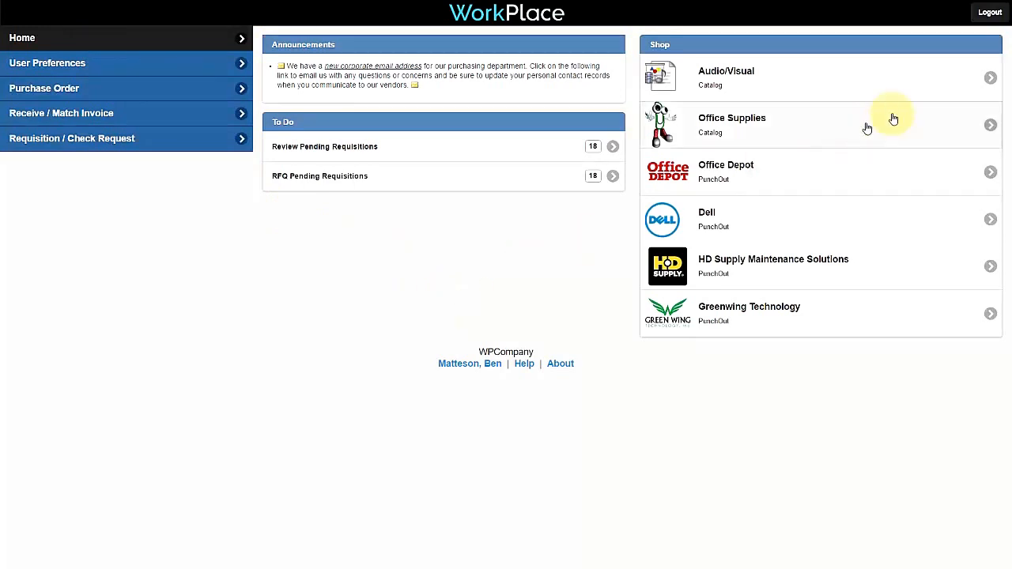
Step: Log out and sign back in under the requester's user name
left_click(987, 13)
double_click(501, 132)
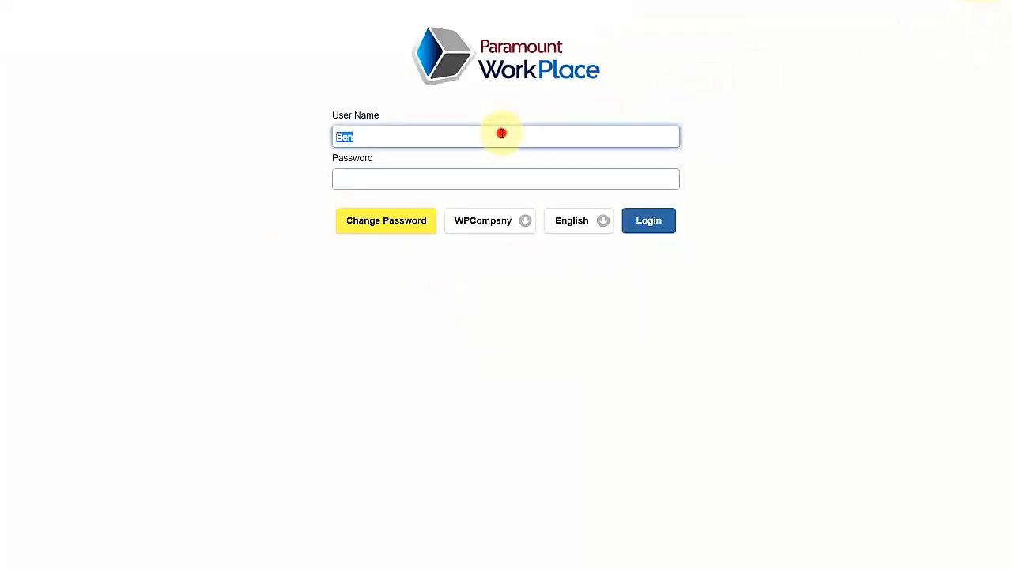
type("Foy")
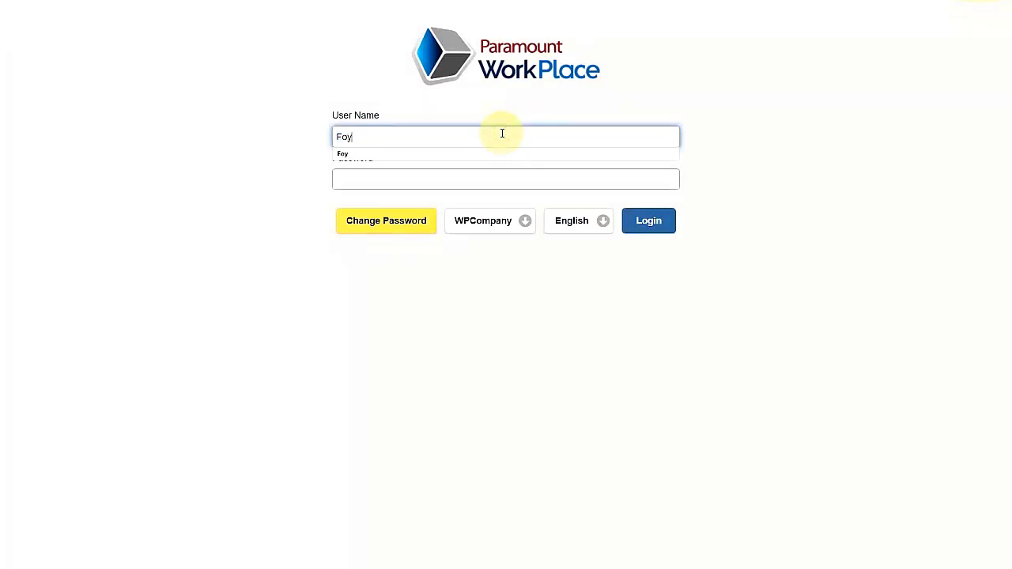
key("Tab")
key("Return")
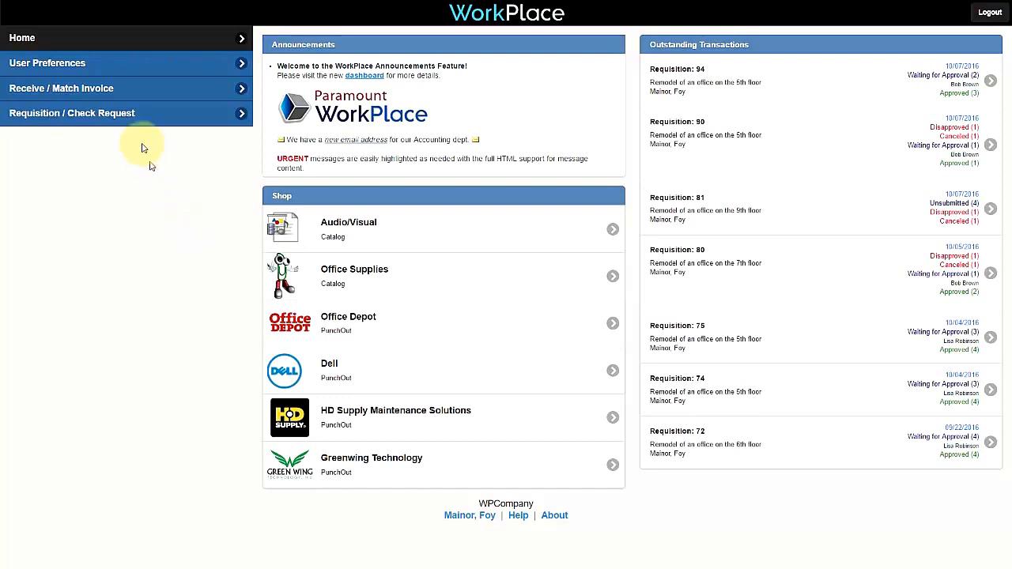
Step: Start a receiving wizard session and load PO000040's lines through the PO Number lookup
left_click(34, 91)
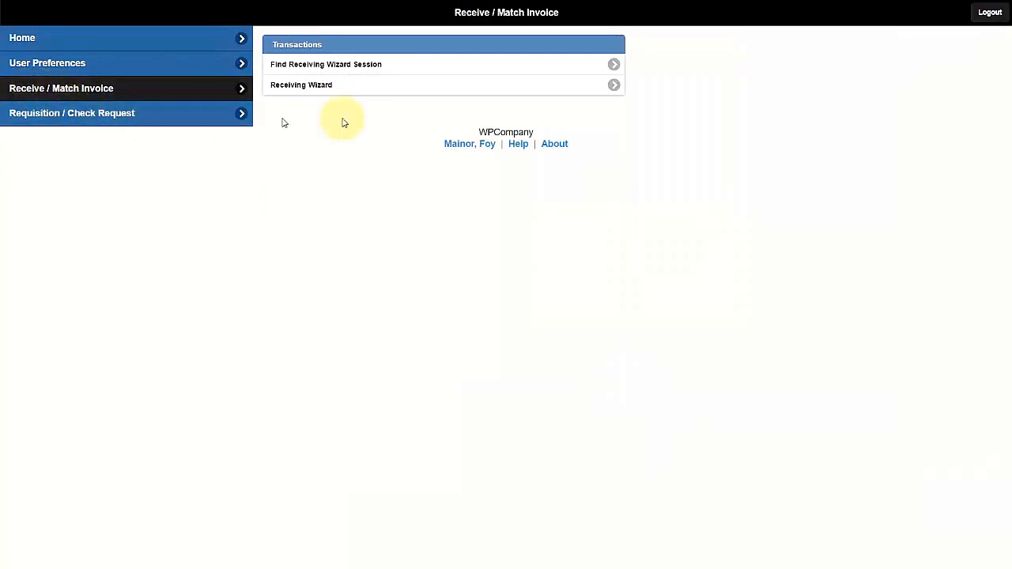
left_click(451, 90)
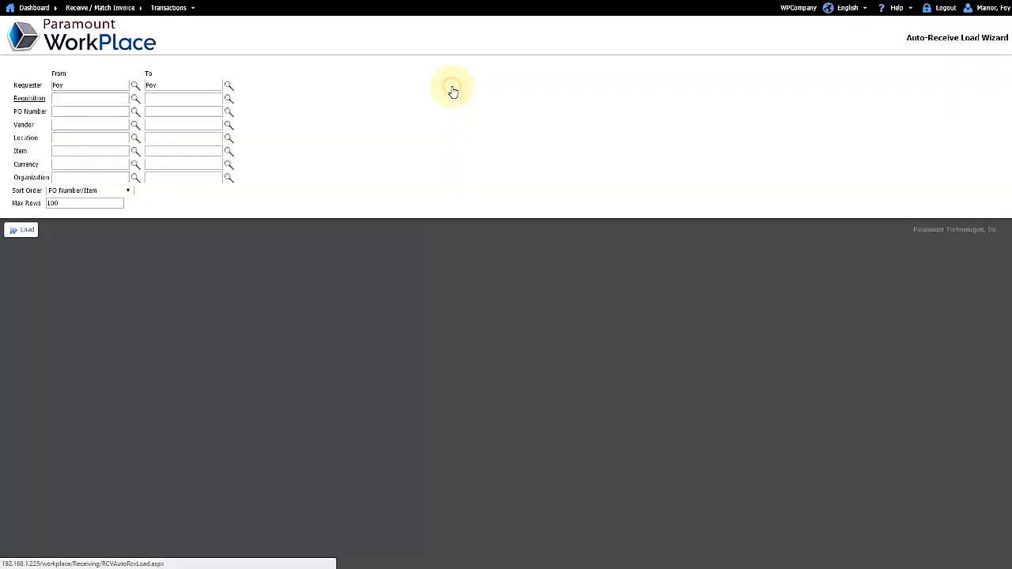
left_click(134, 111)
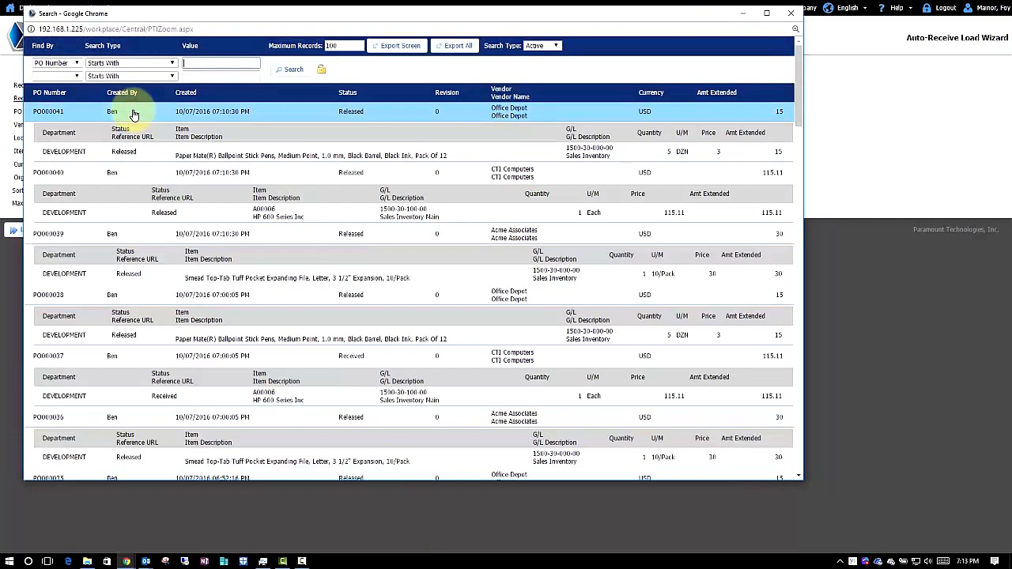
left_click(274, 212)
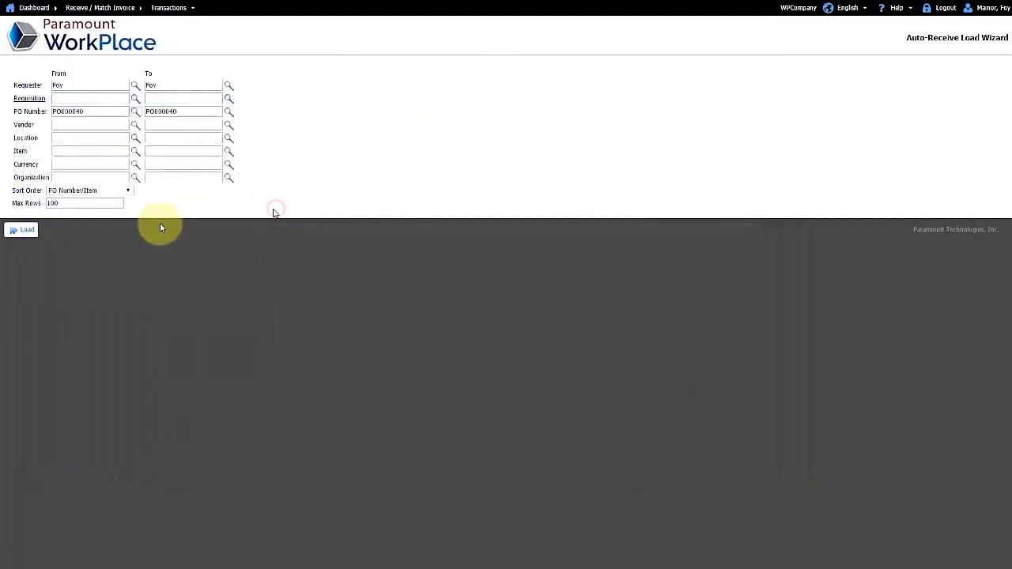
left_click(21, 231)
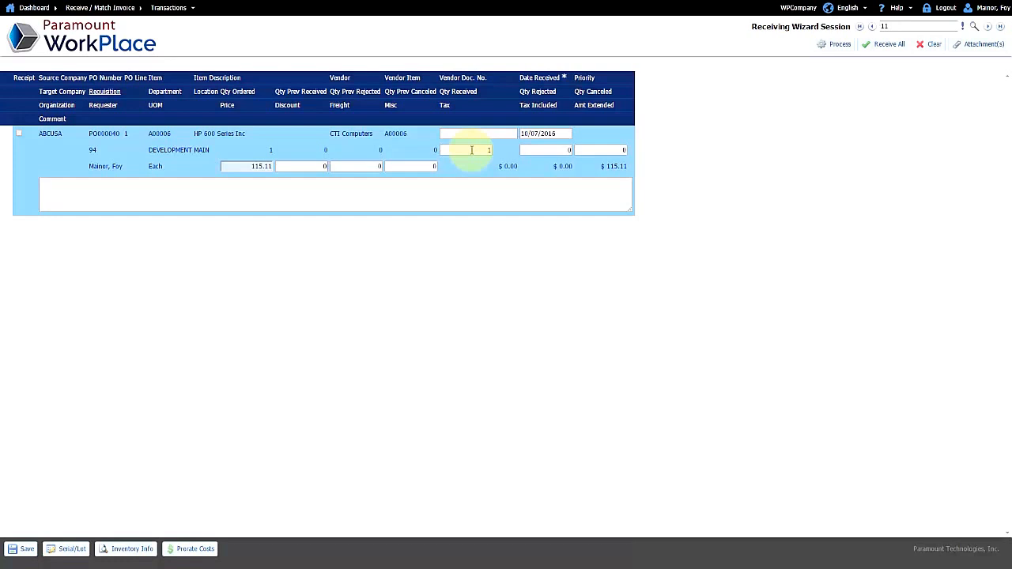
Step: Begin a line comment, then attach Packing Slip.pdf described as 'Packing Slip' and save
left_click(447, 186)
type("Comments")
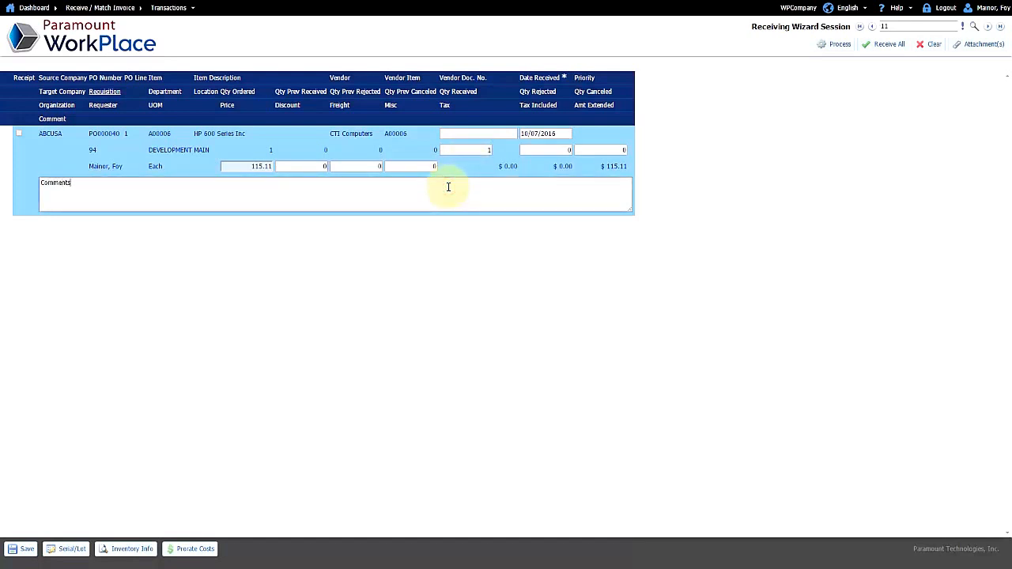
left_click(957, 45)
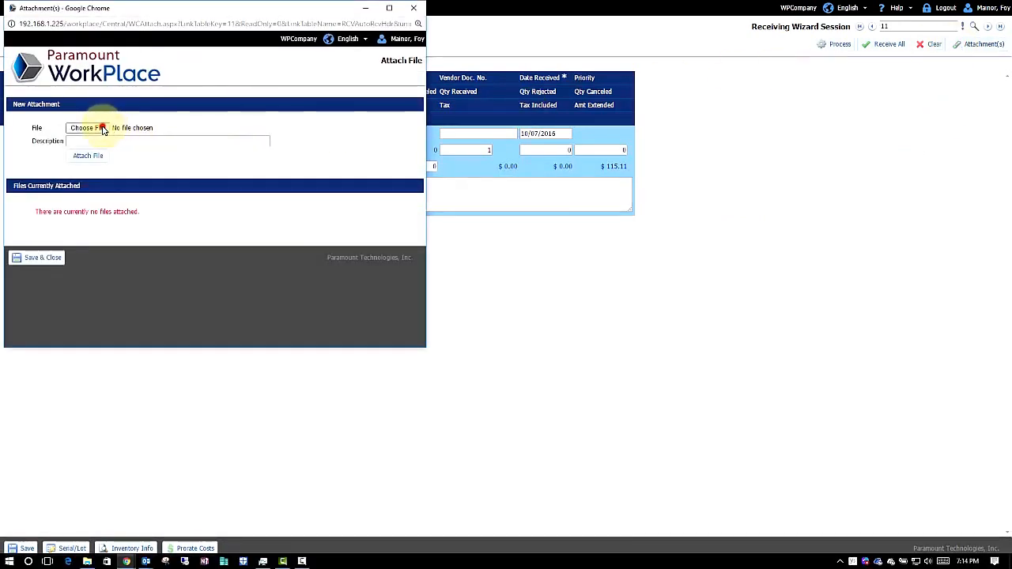
left_click(102, 128)
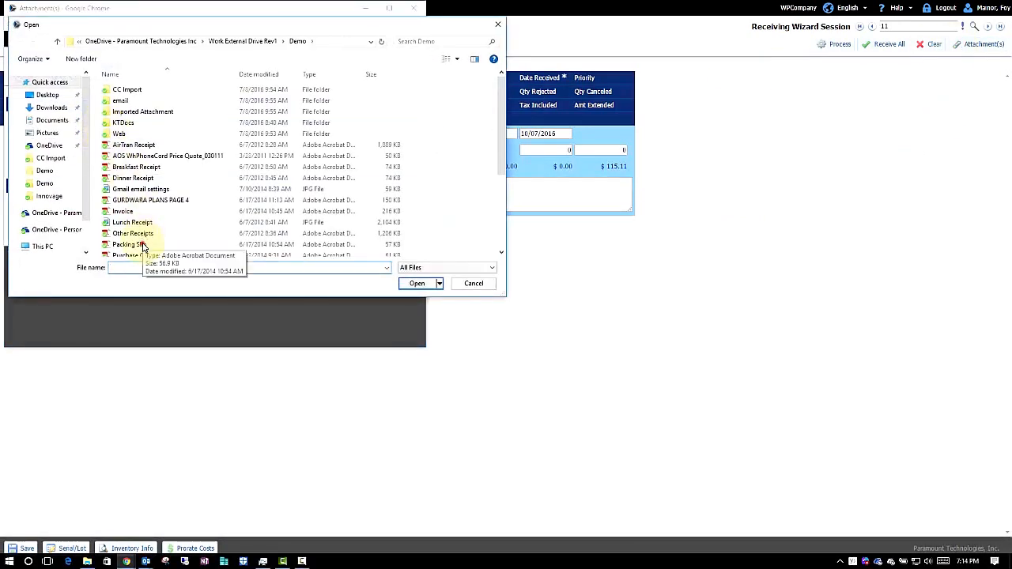
double_click(142, 248)
left_click(125, 142)
type("p")
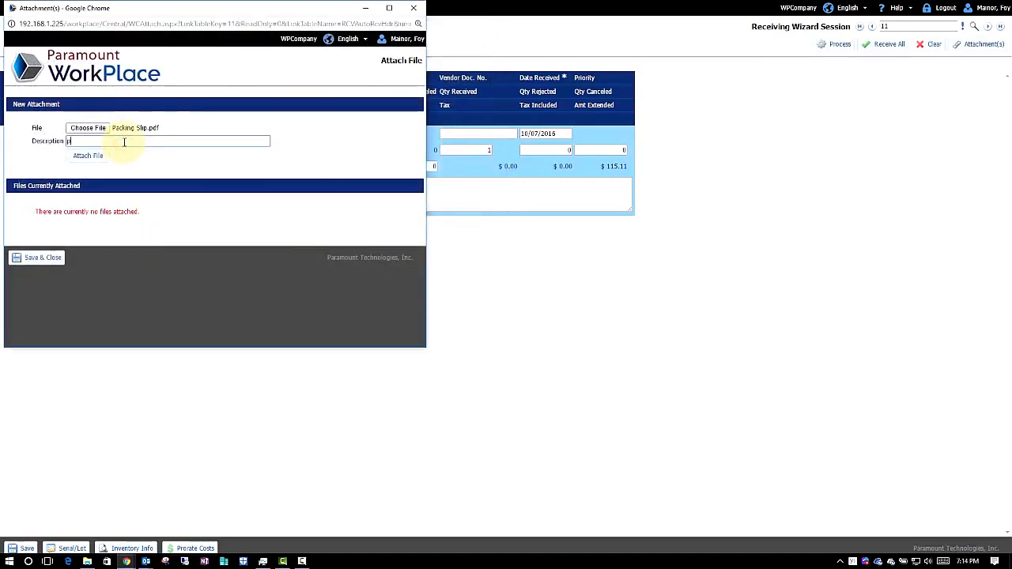
left_click(101, 152)
left_click(94, 155)
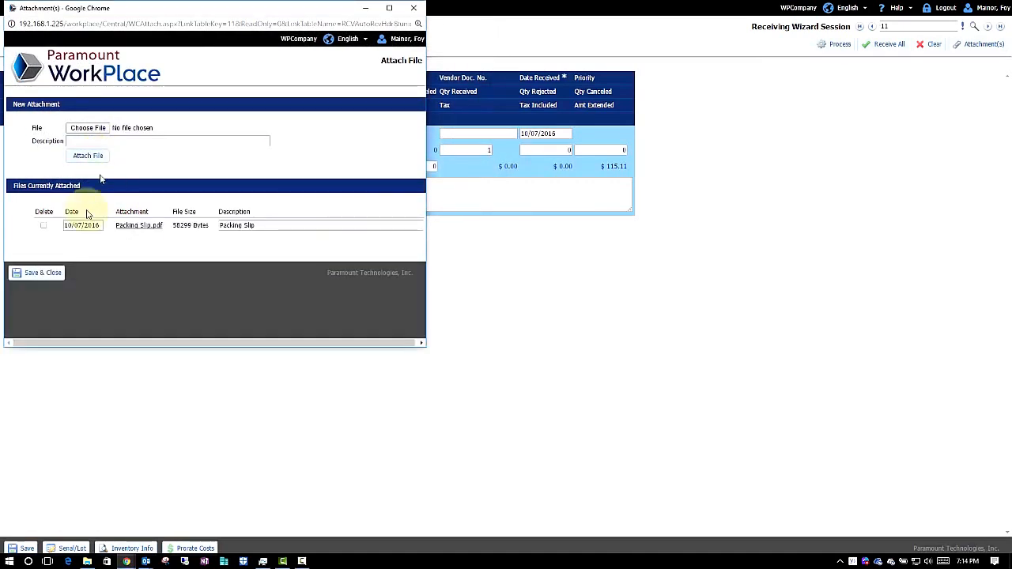
left_click(45, 274)
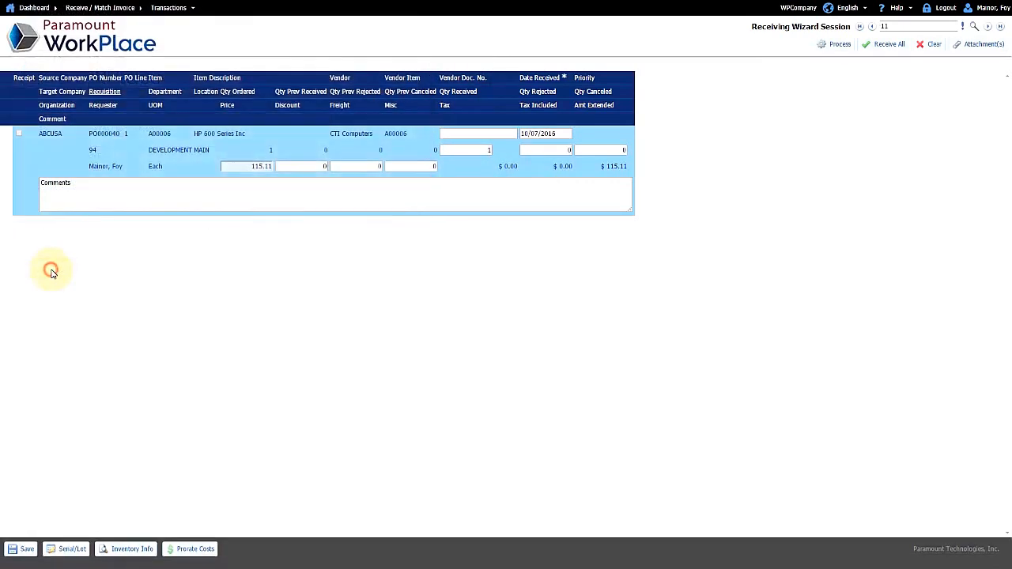
Step: Mark the PO000040 line received, process session 11, then sign out
left_click(19, 134)
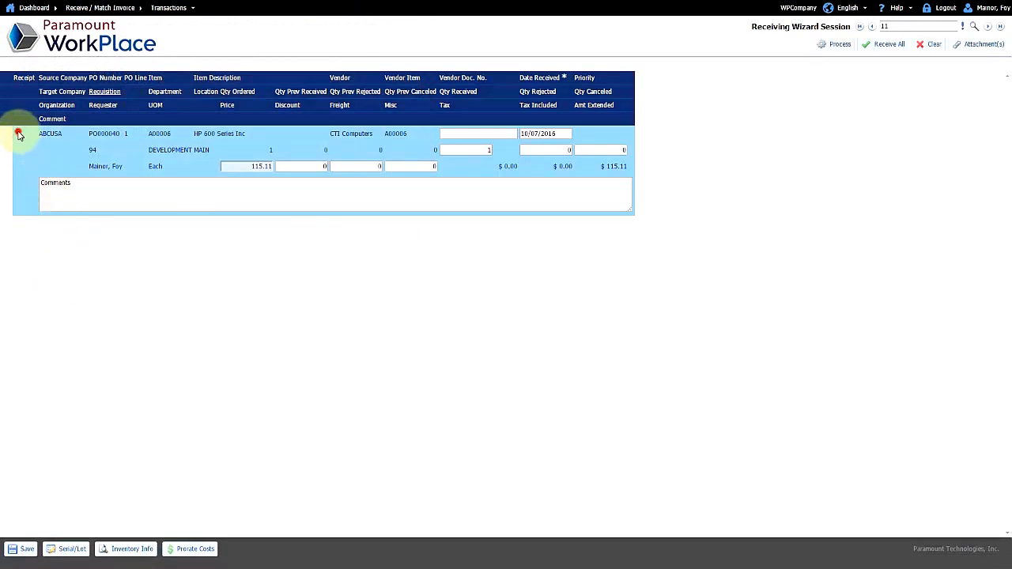
left_click(836, 47)
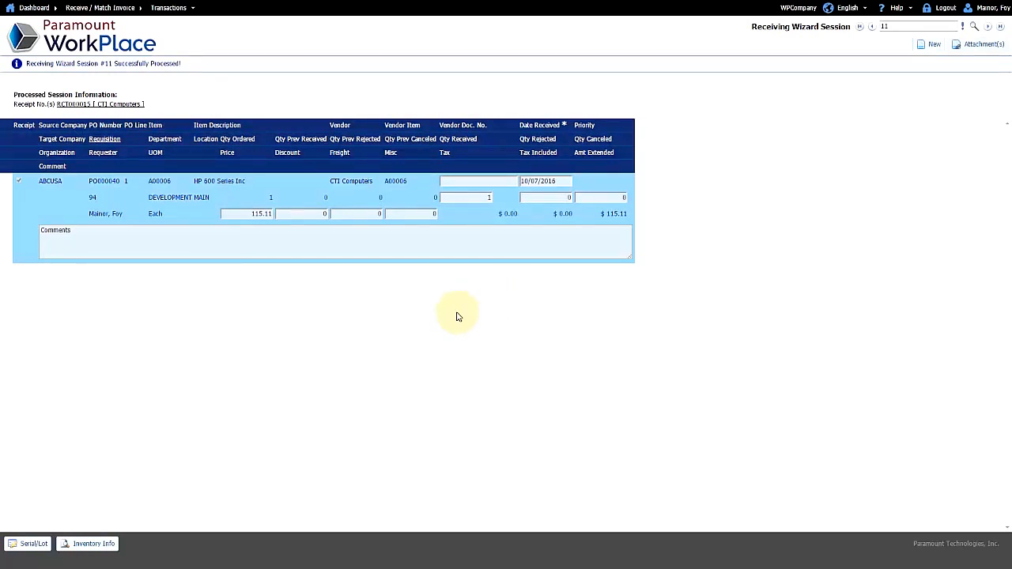
left_click(947, 10)
Step: Log in as the other user with their password
double_click(475, 134)
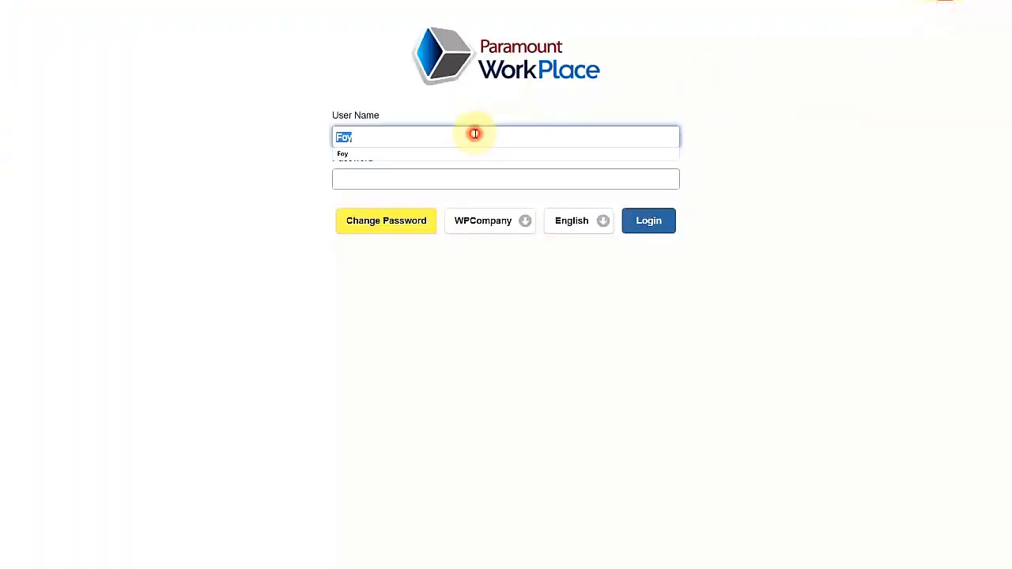
type("Phil")
key("Tab")
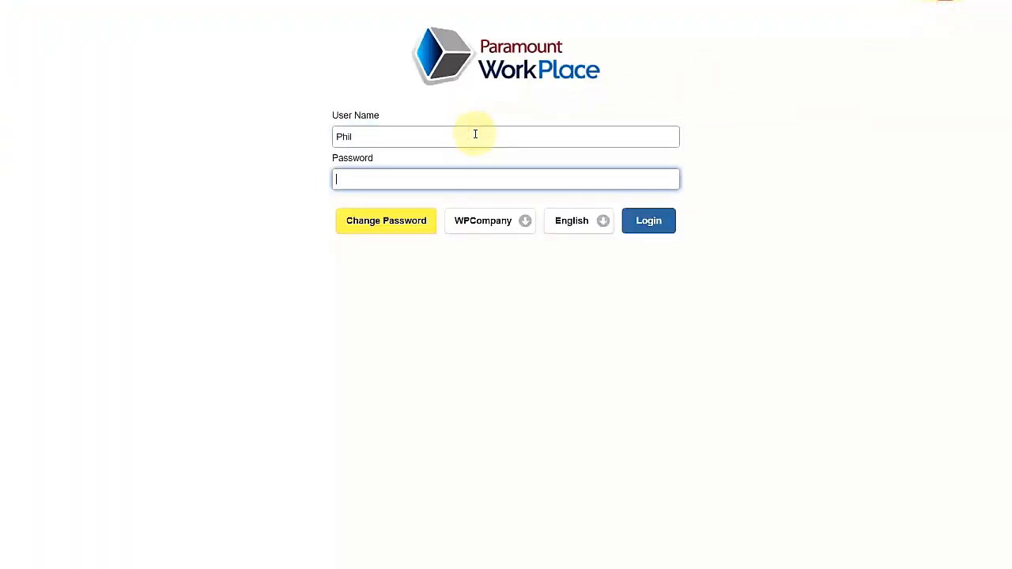
type("***")
key("Return")
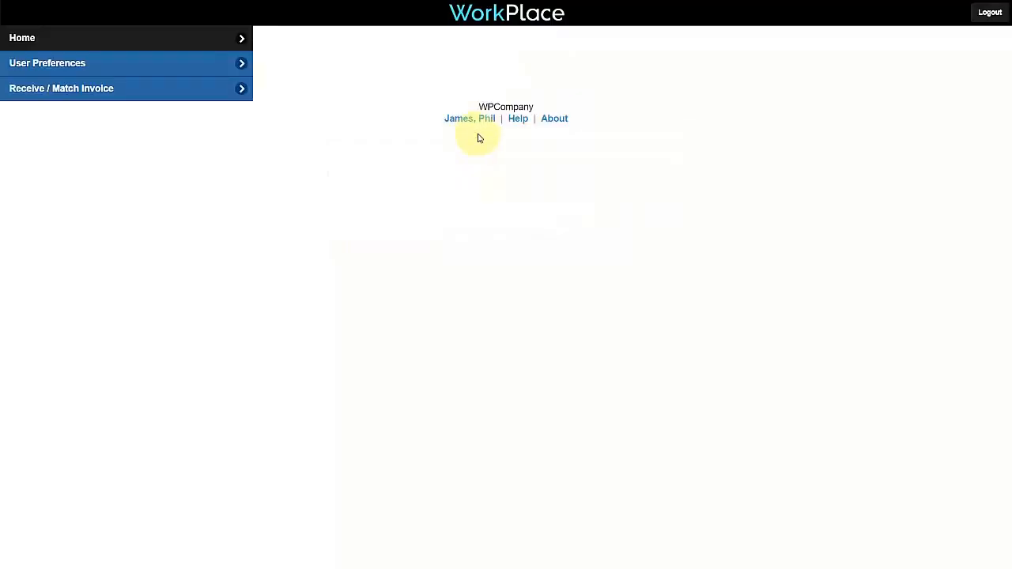
Step: Start an Invoice-type match for vendor CTI Computers and load its POs available to invoice
left_click(153, 92)
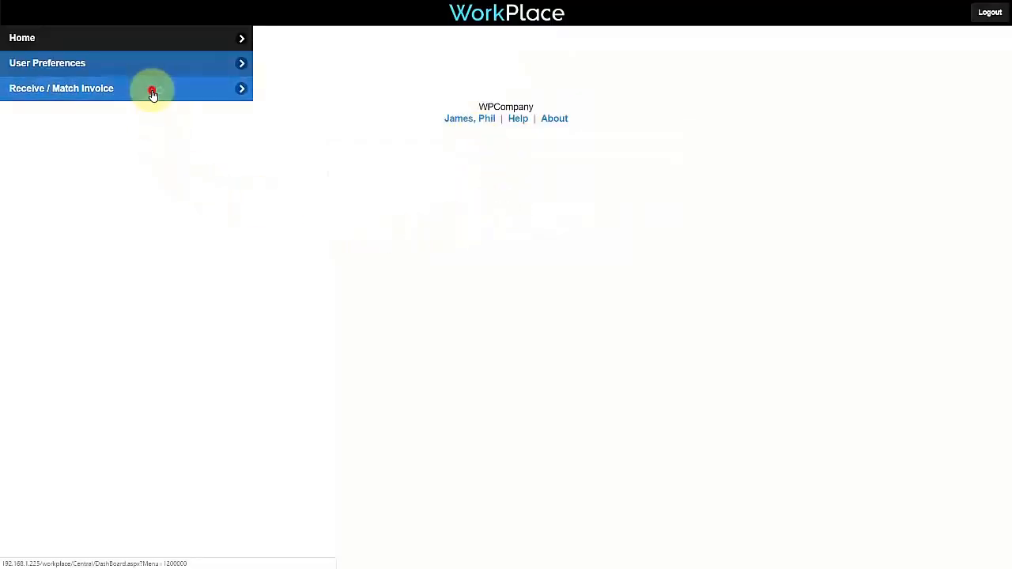
left_click(341, 85)
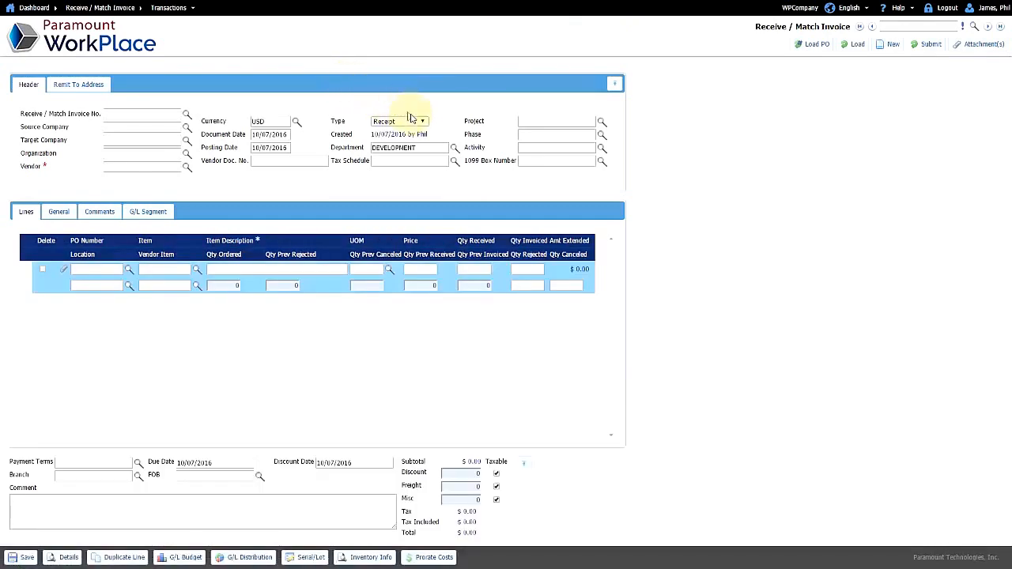
left_click(423, 121)
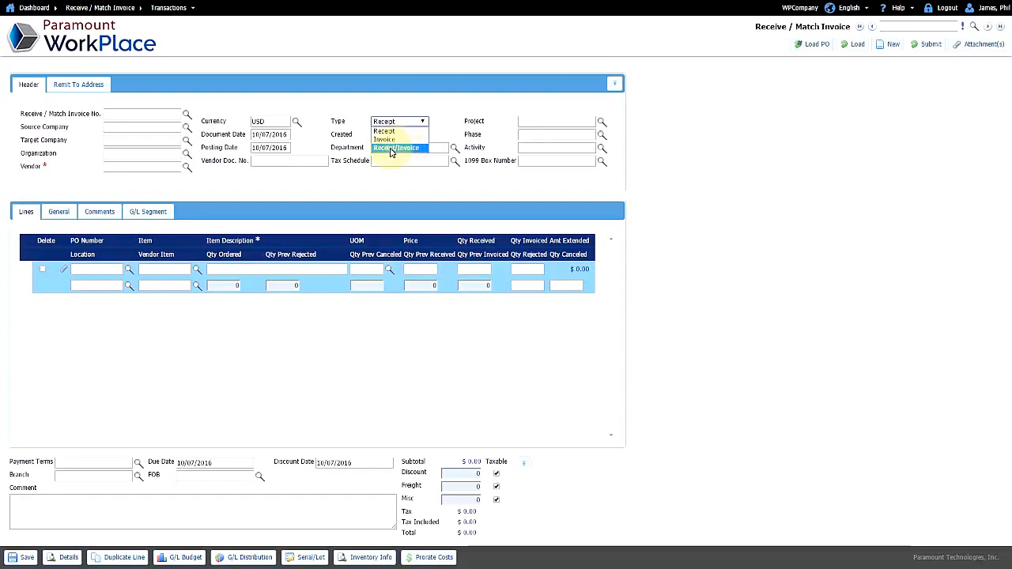
left_click(384, 139)
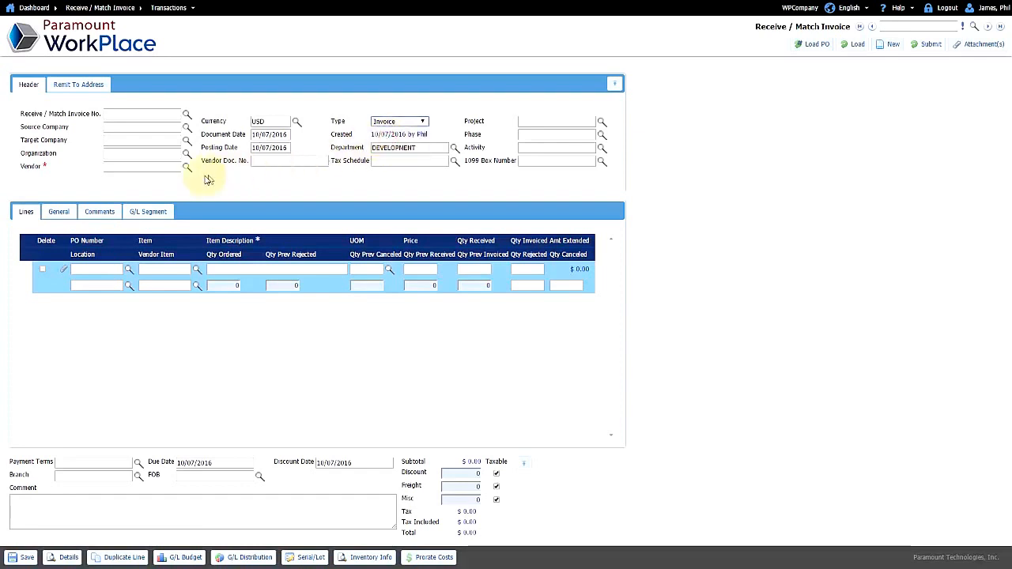
left_click(187, 167)
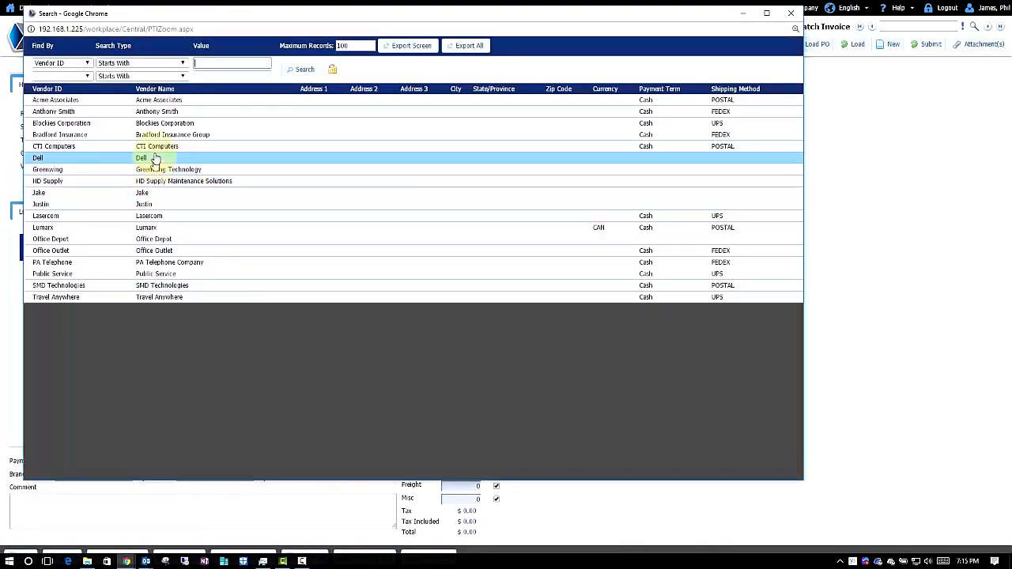
left_click(157, 146)
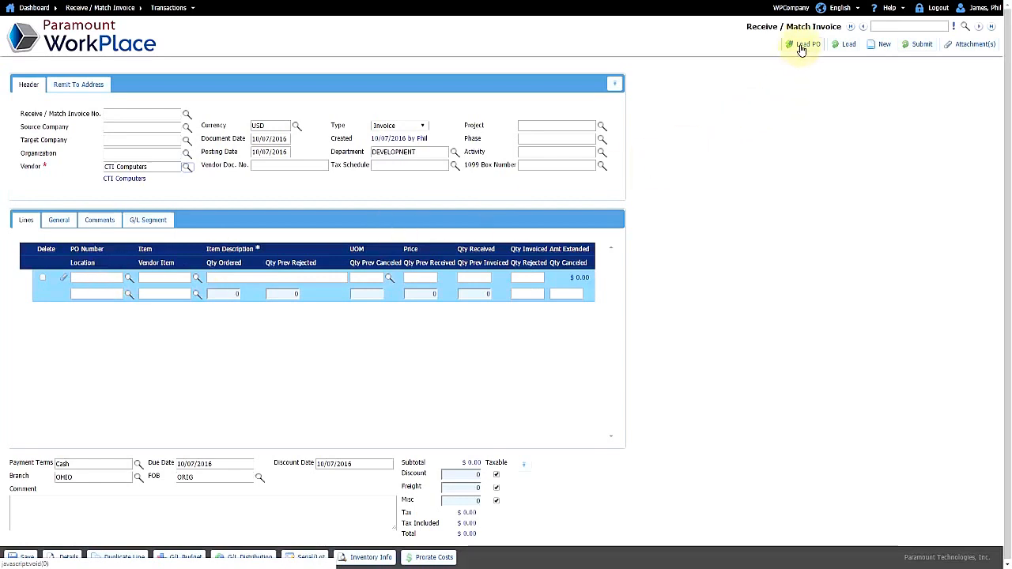
left_click(846, 46)
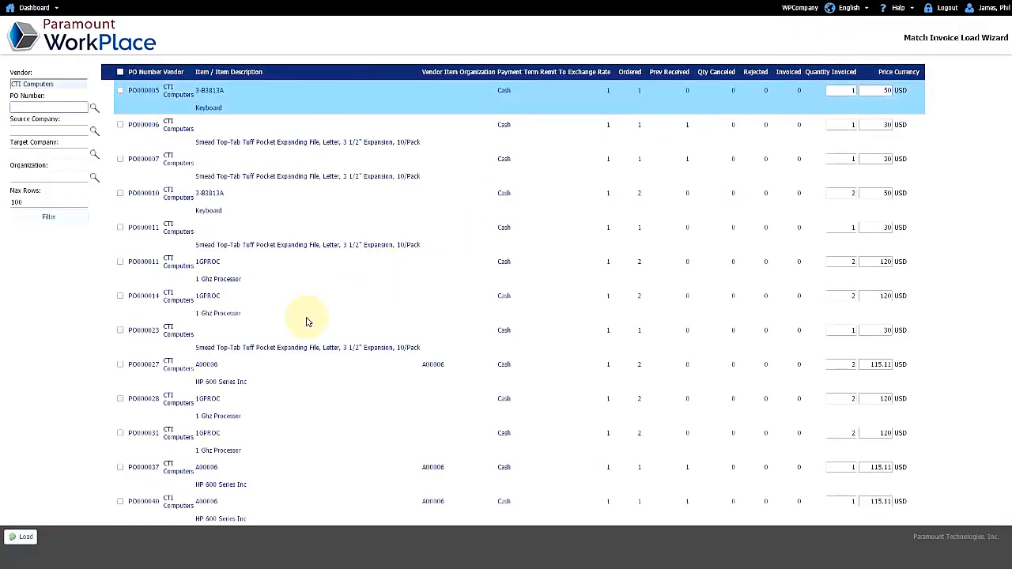
left_click(120, 502)
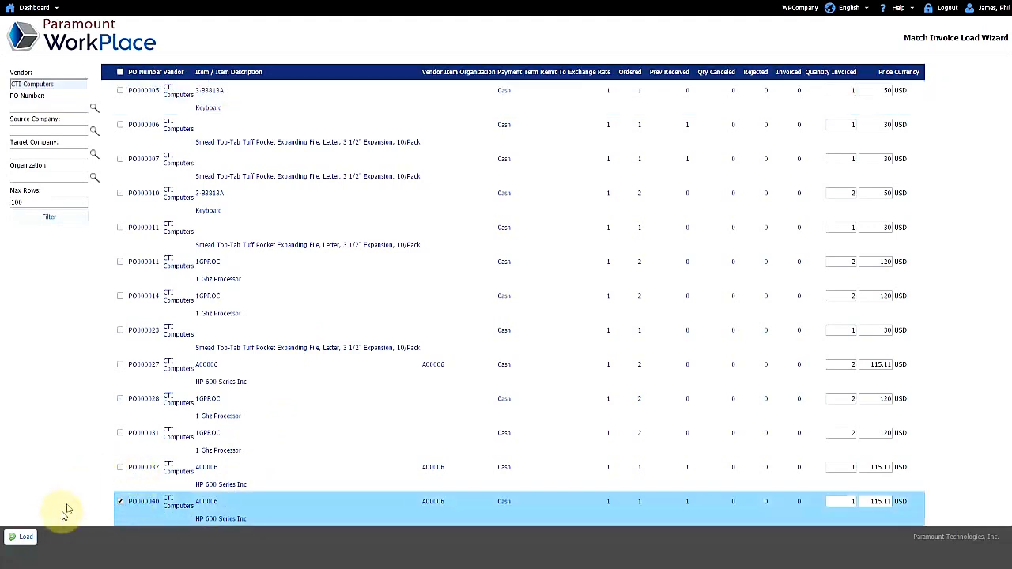
left_click(24, 538)
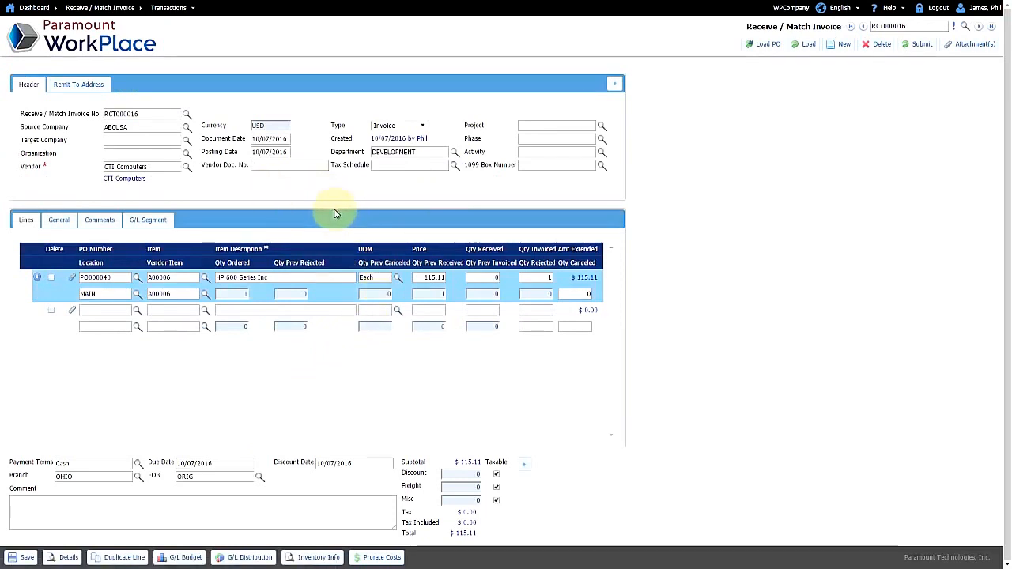
left_click(303, 165)
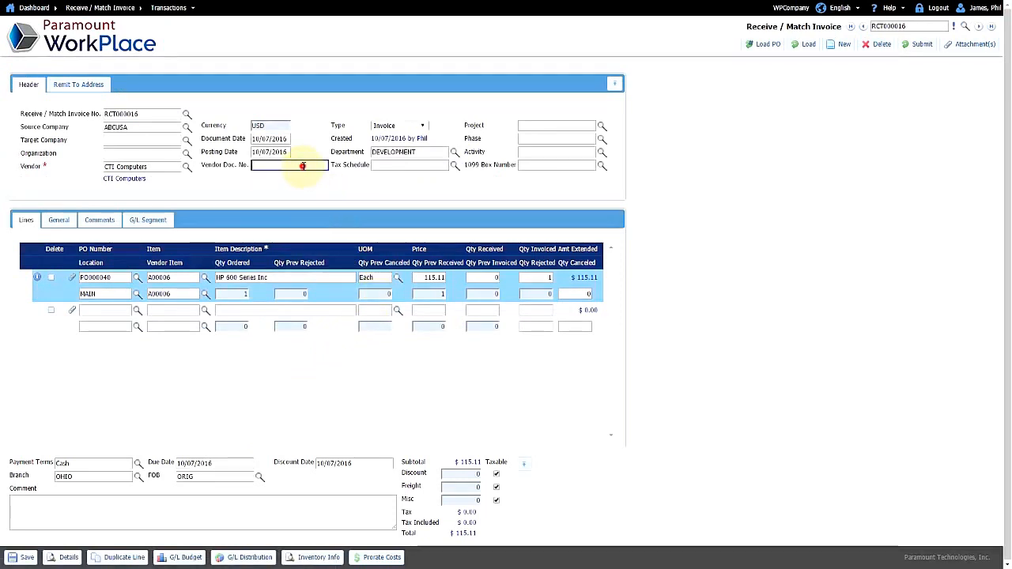
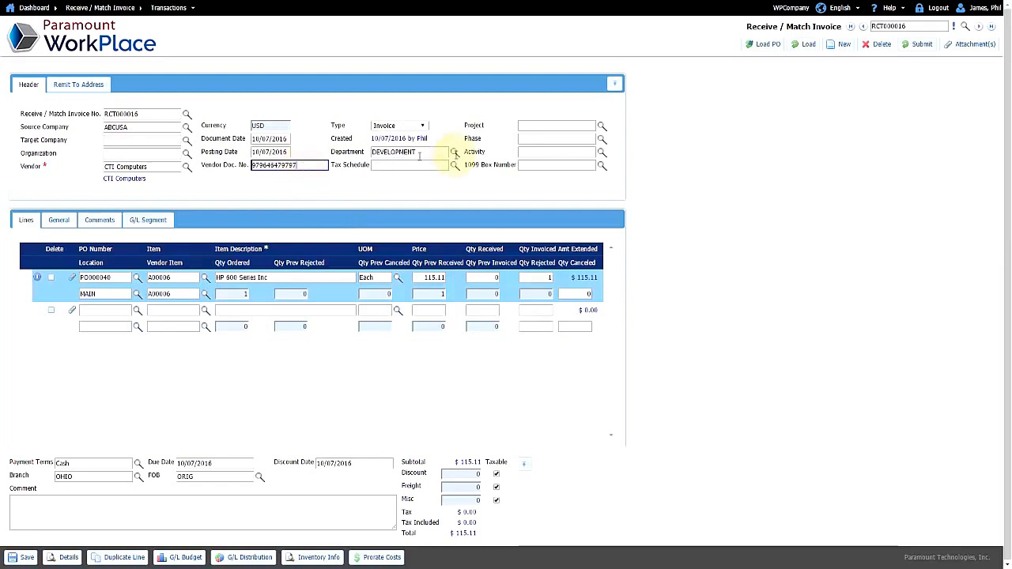
Step: Attach Invoice.pdf to invoice RCT000016 with description 'Invoice' and save the attachments
left_click(950, 49)
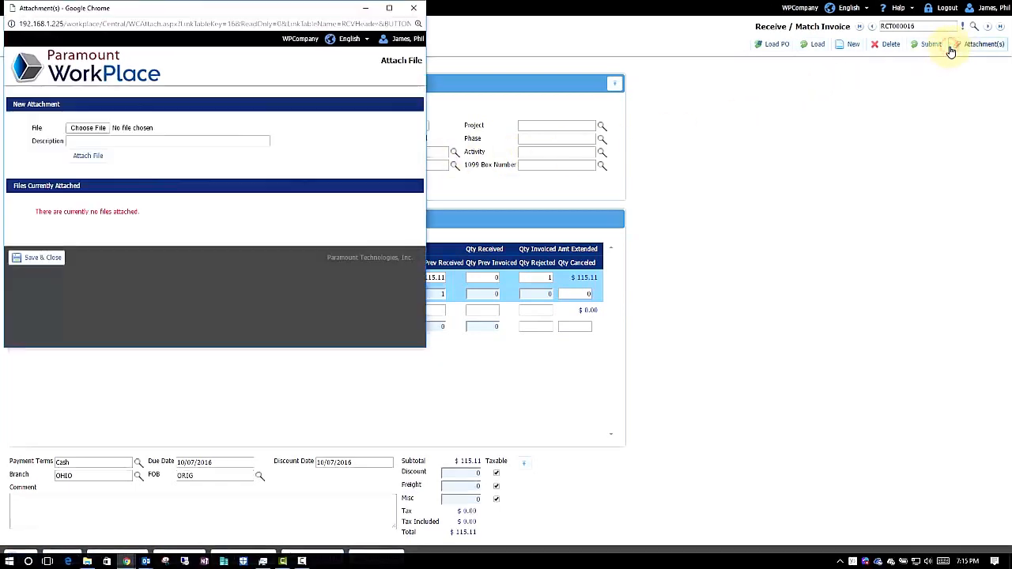
left_click(102, 128)
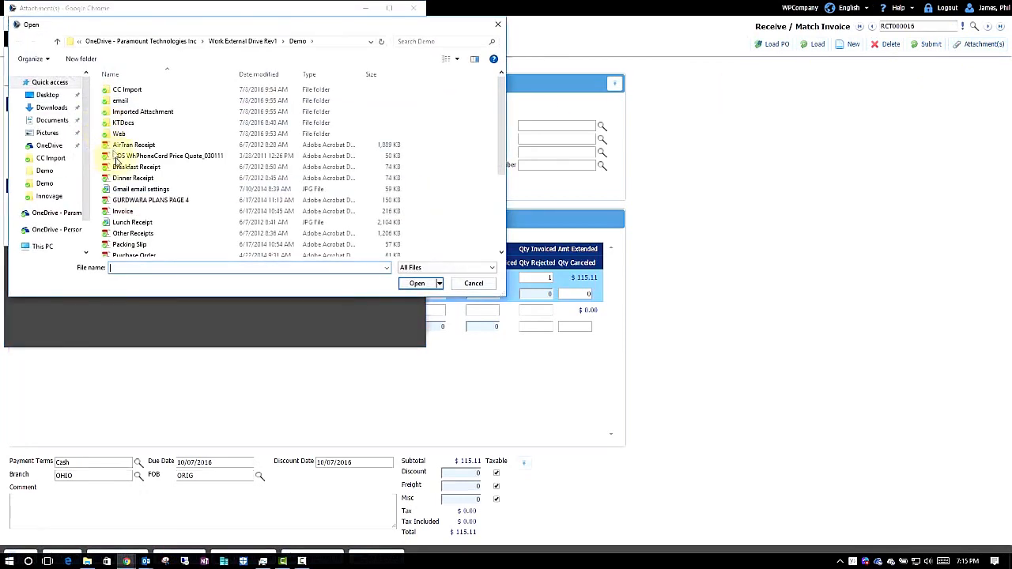
double_click(121, 207)
left_click(133, 142)
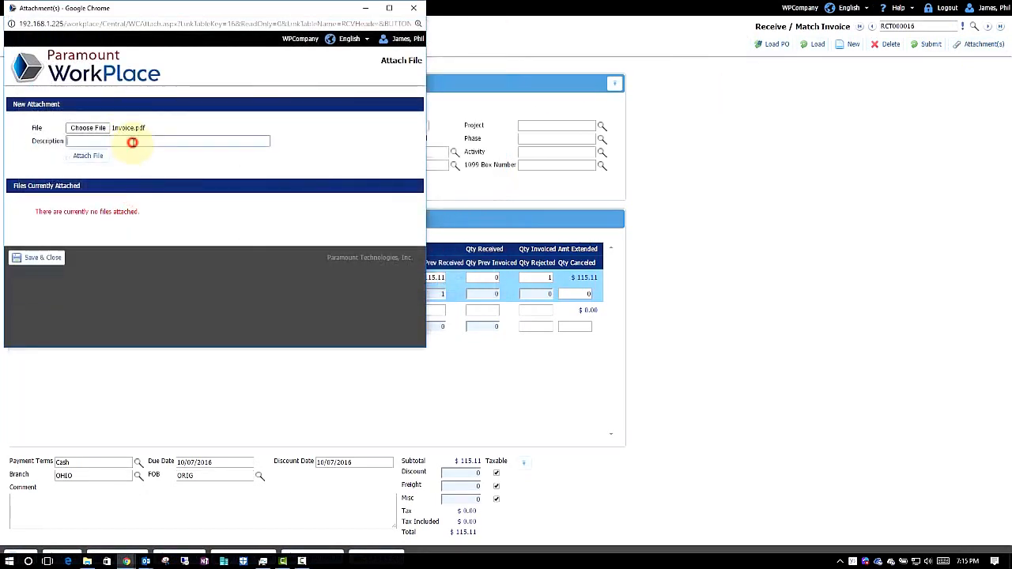
type("Invoice")
left_click(101, 163)
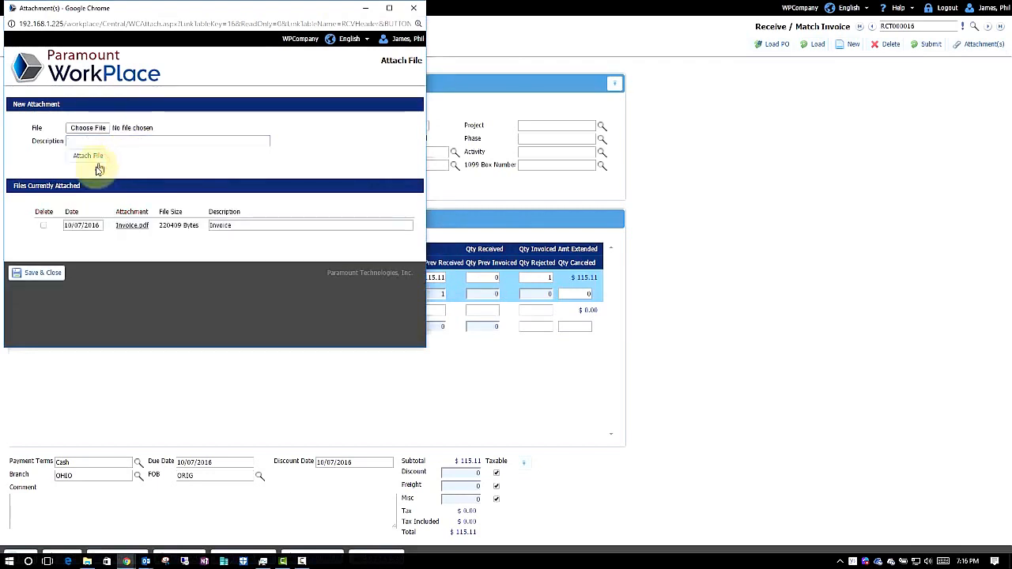
left_click(28, 272)
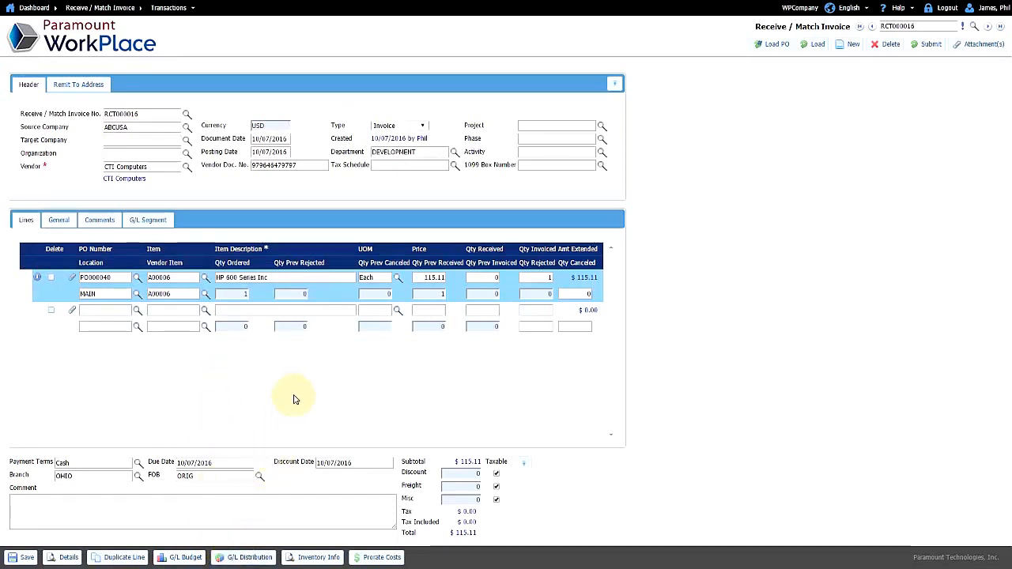
Step: Submit invoice match RCT000016 for PO000040, then log out of WorkPlace
left_click(927, 47)
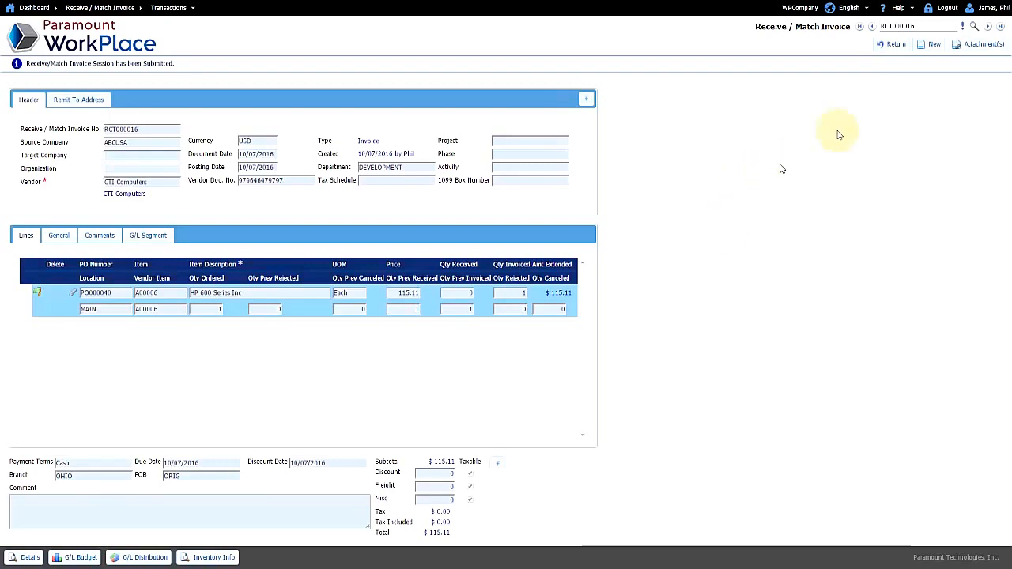
left_click(946, 10)
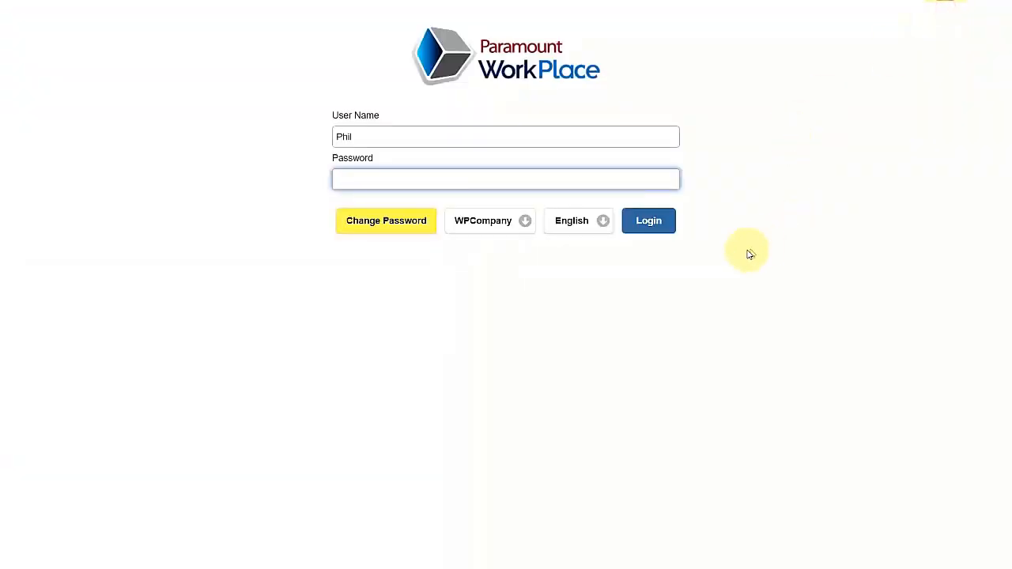